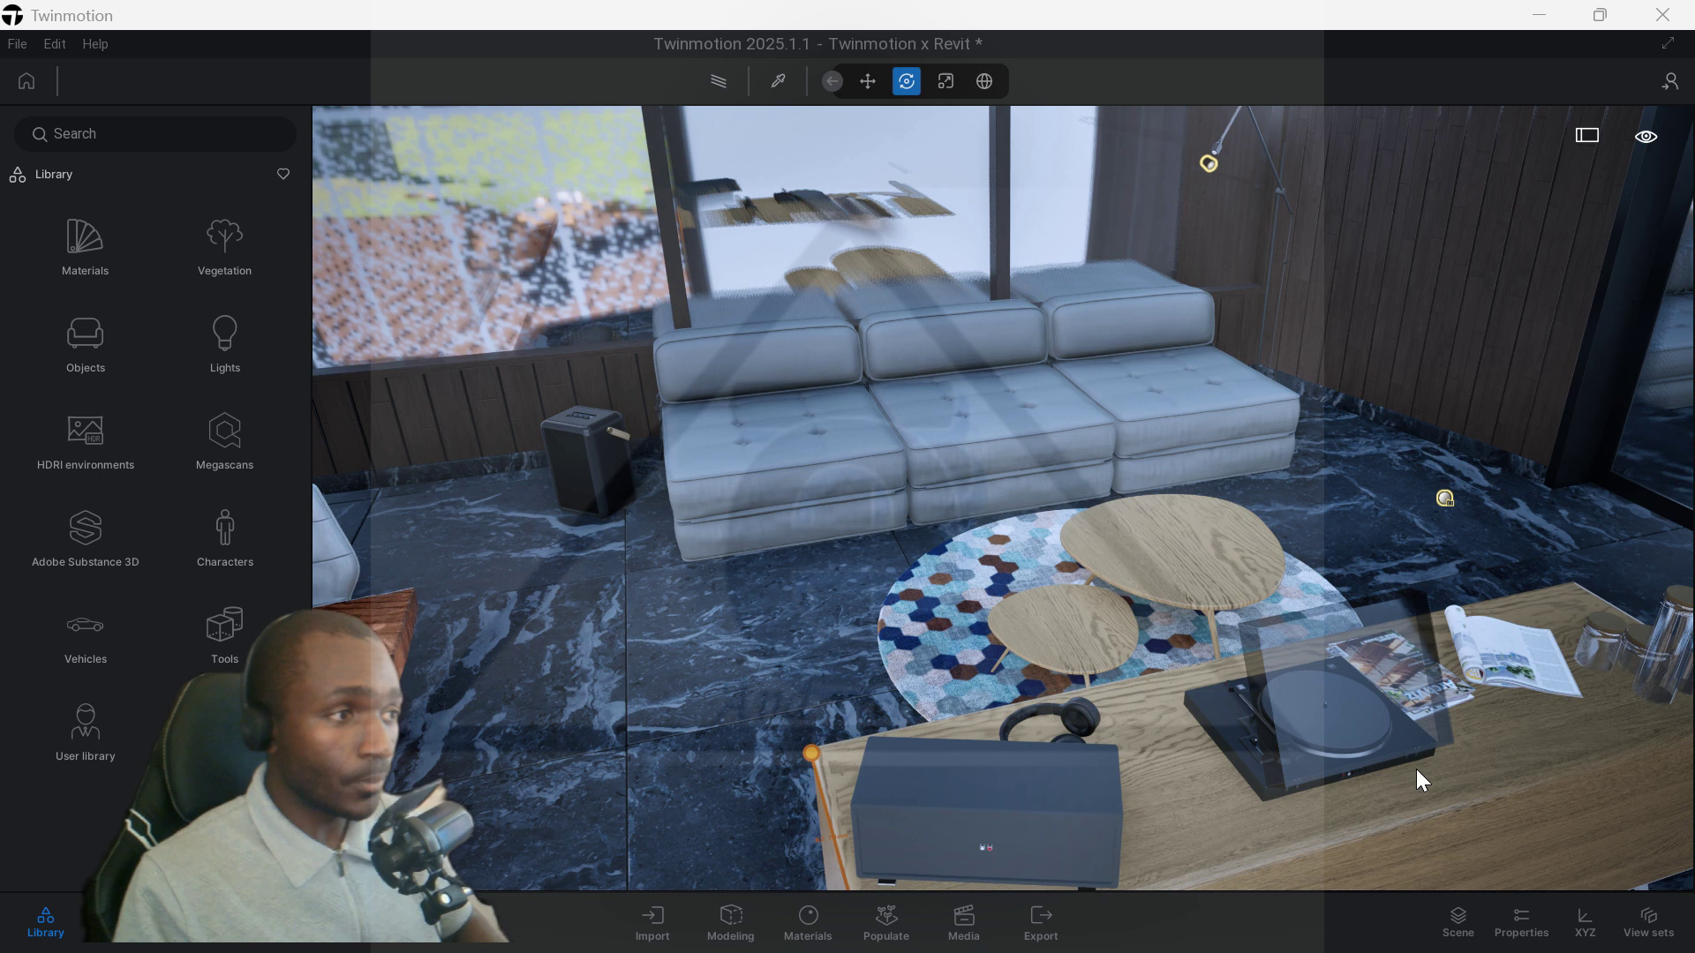
Find the Book 11 container by searching the scene graph for "boo", select it, and clear the search
{"action": "left_click", "coordinate": [1459, 920]}
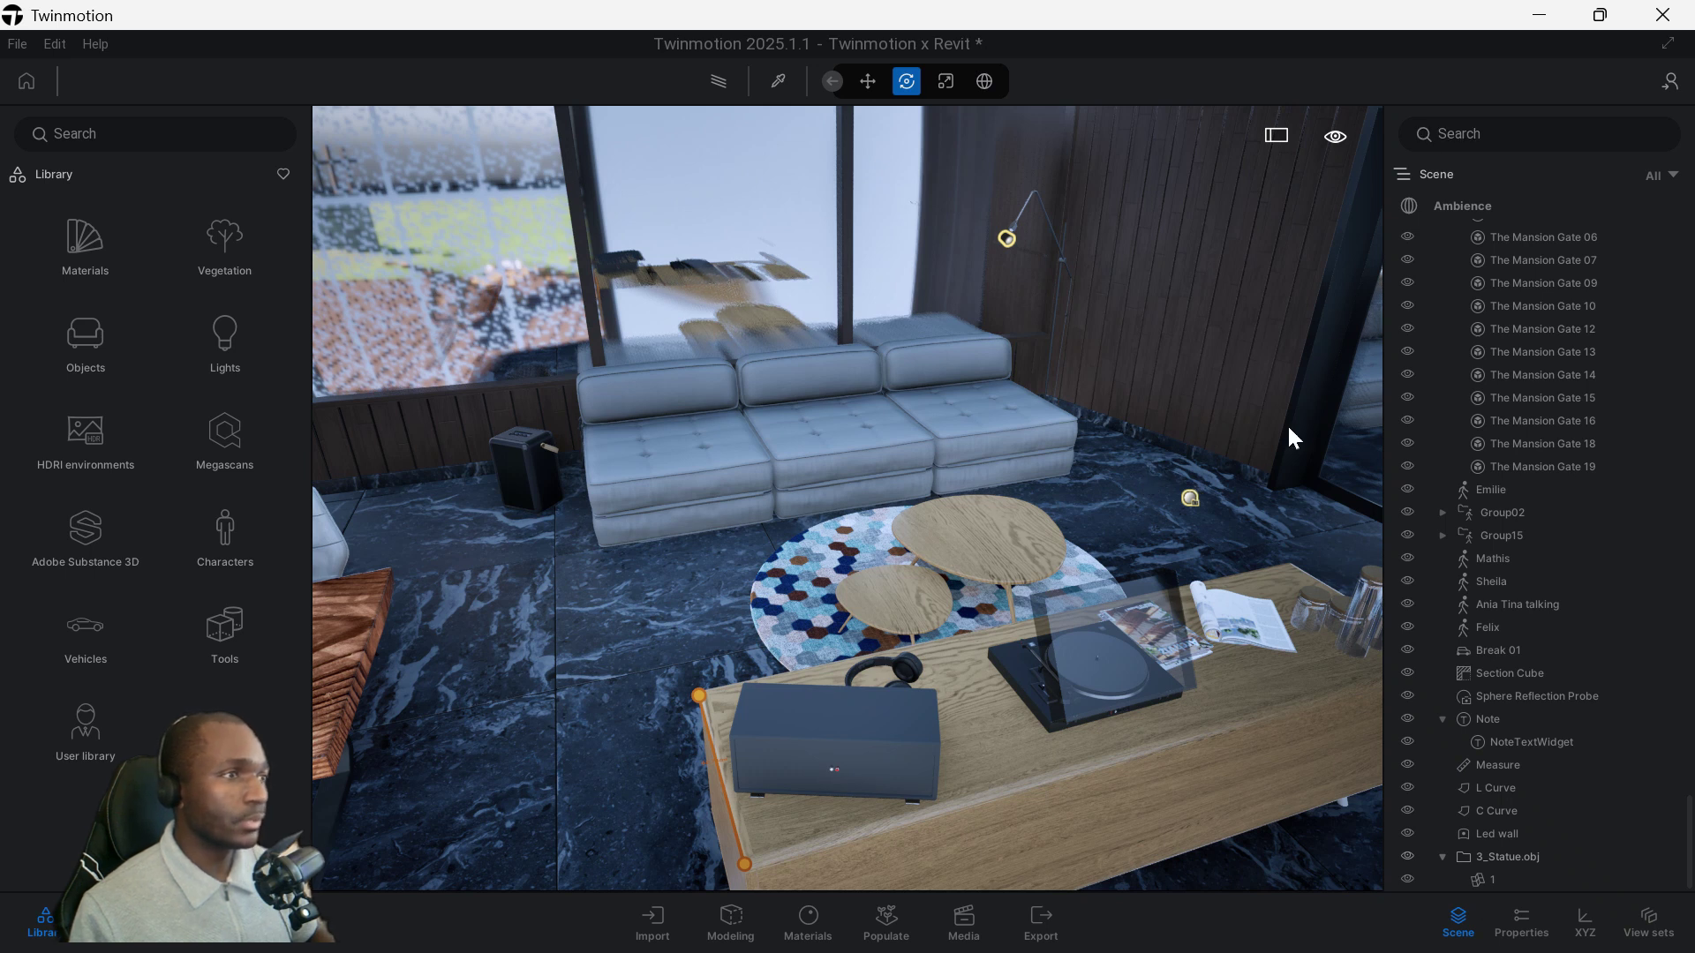
{"action": "left_click", "coordinate": [1472, 136]}
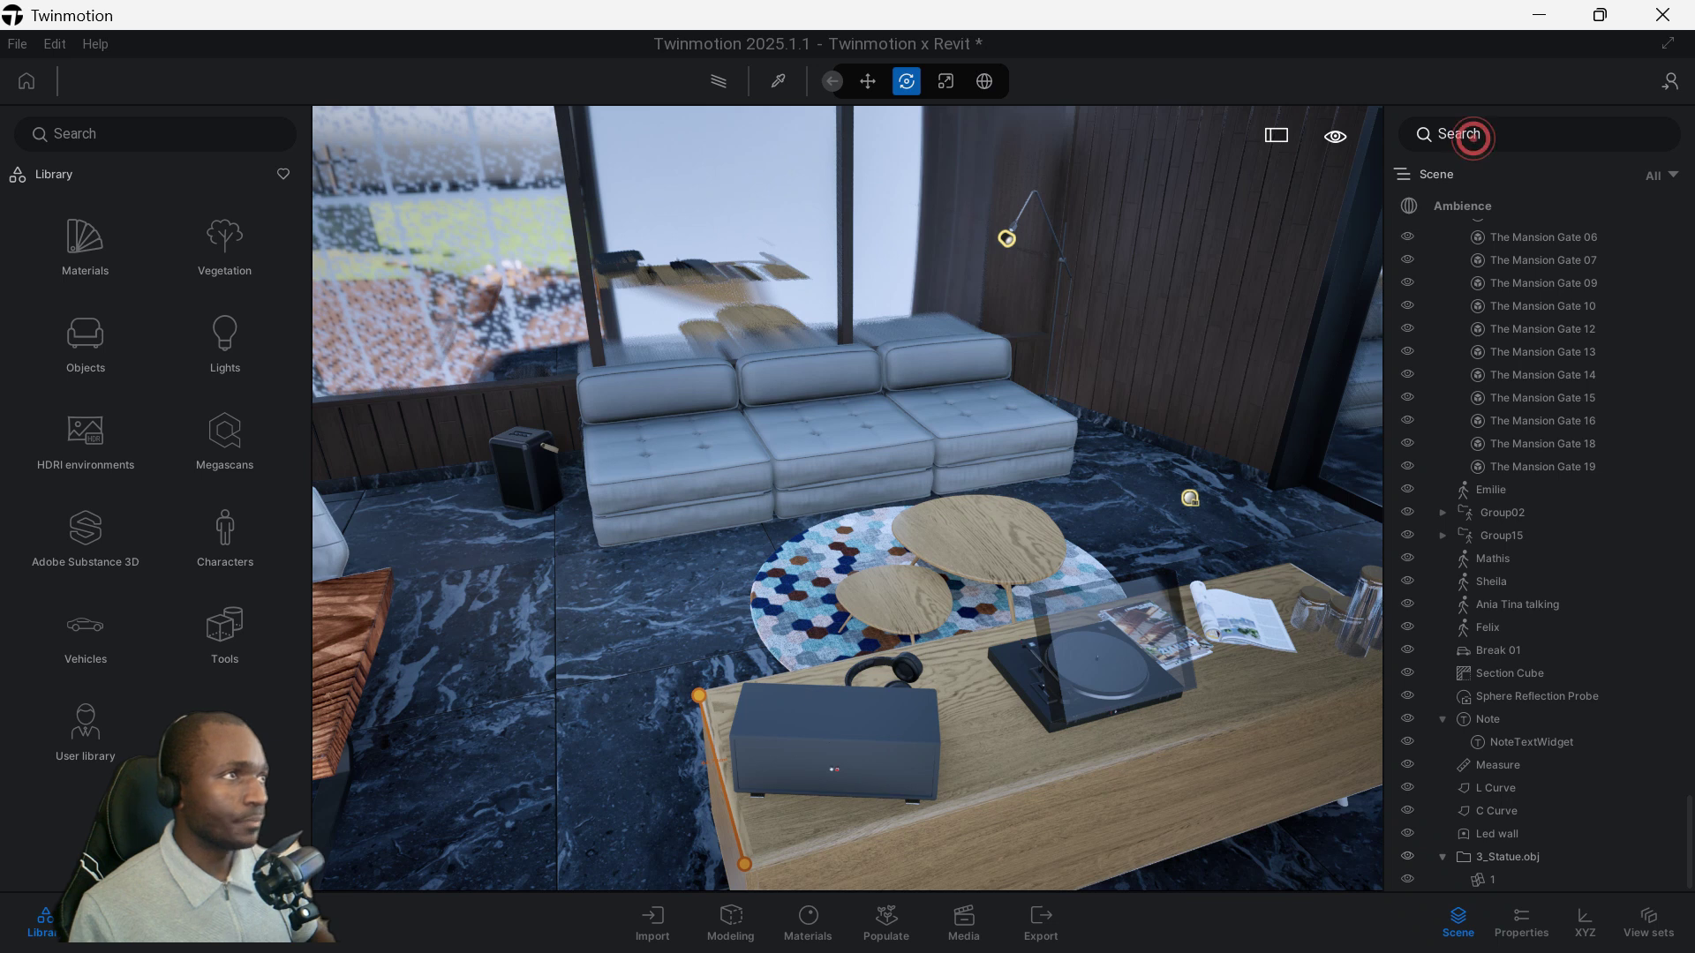
{"action": "type", "text": "b"}
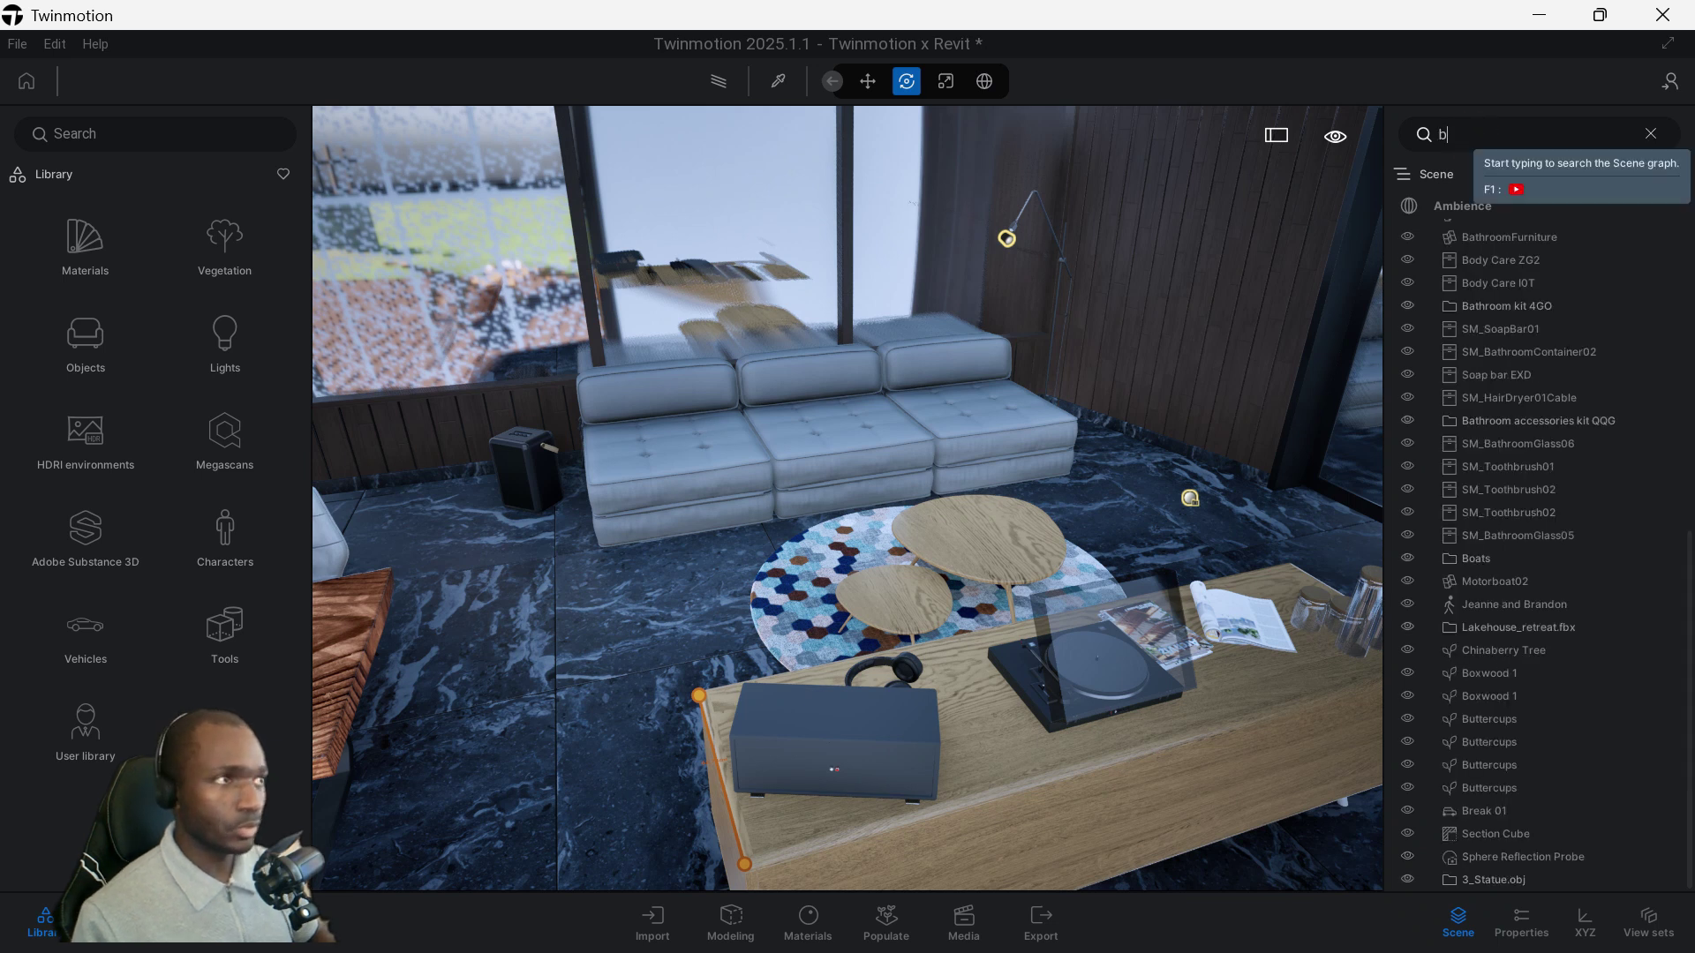
{"action": "type", "text": "oo"}
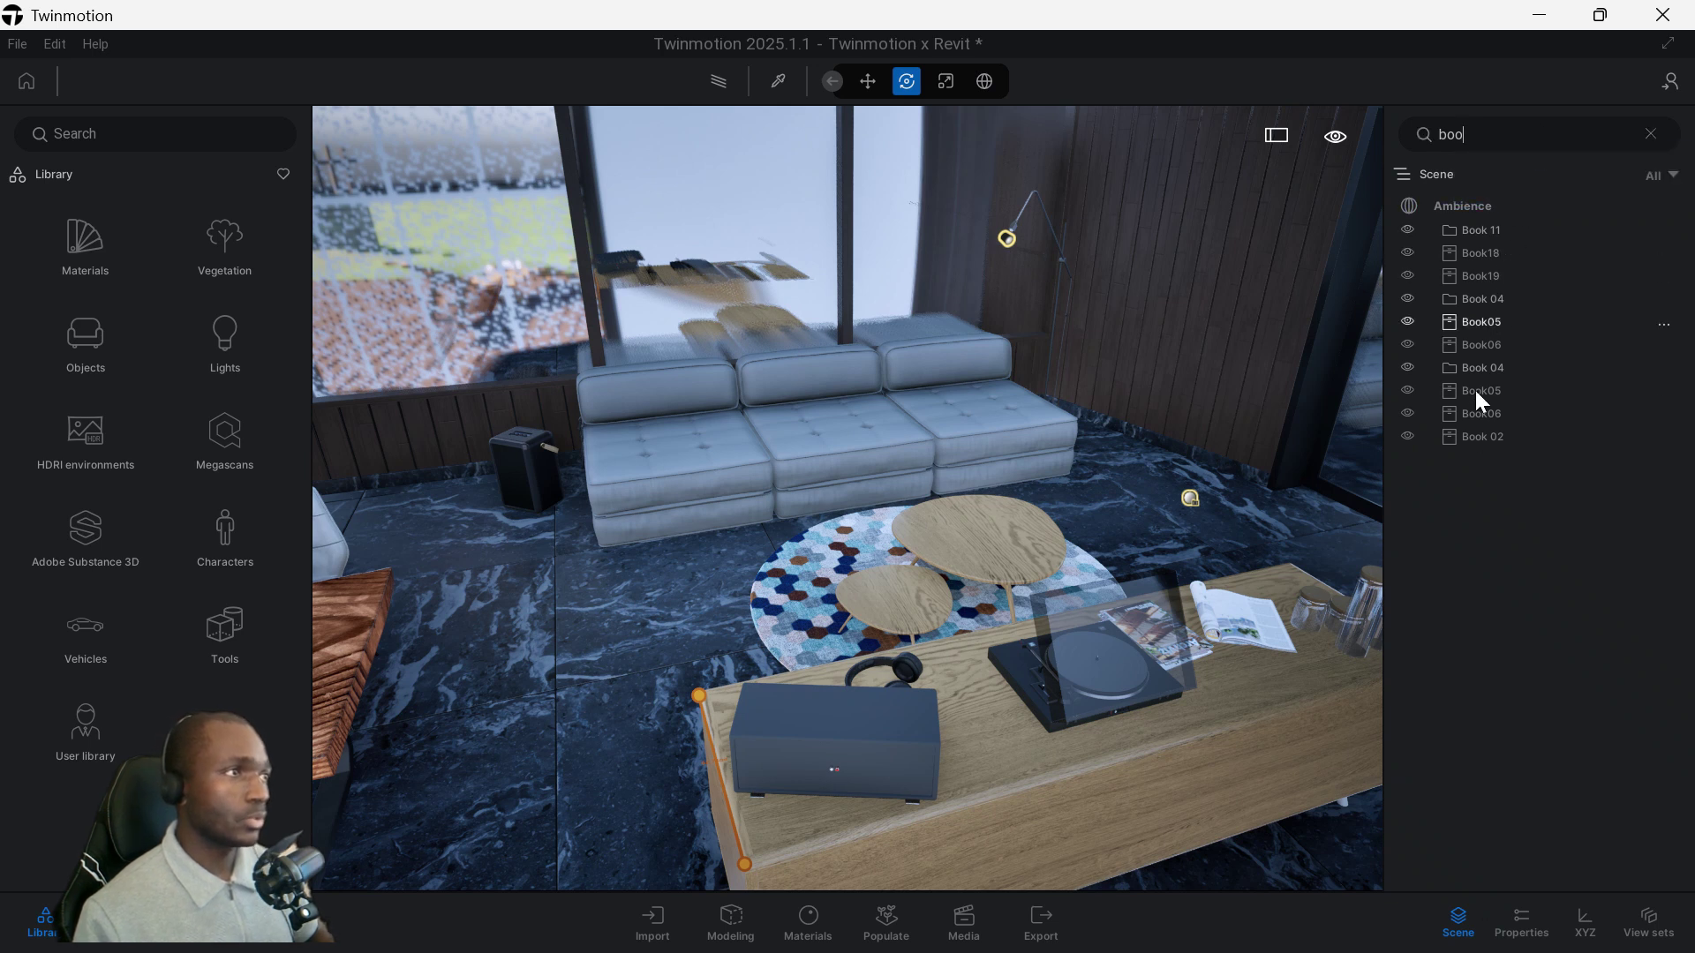
{"action": "left_click", "coordinate": [1490, 231]}
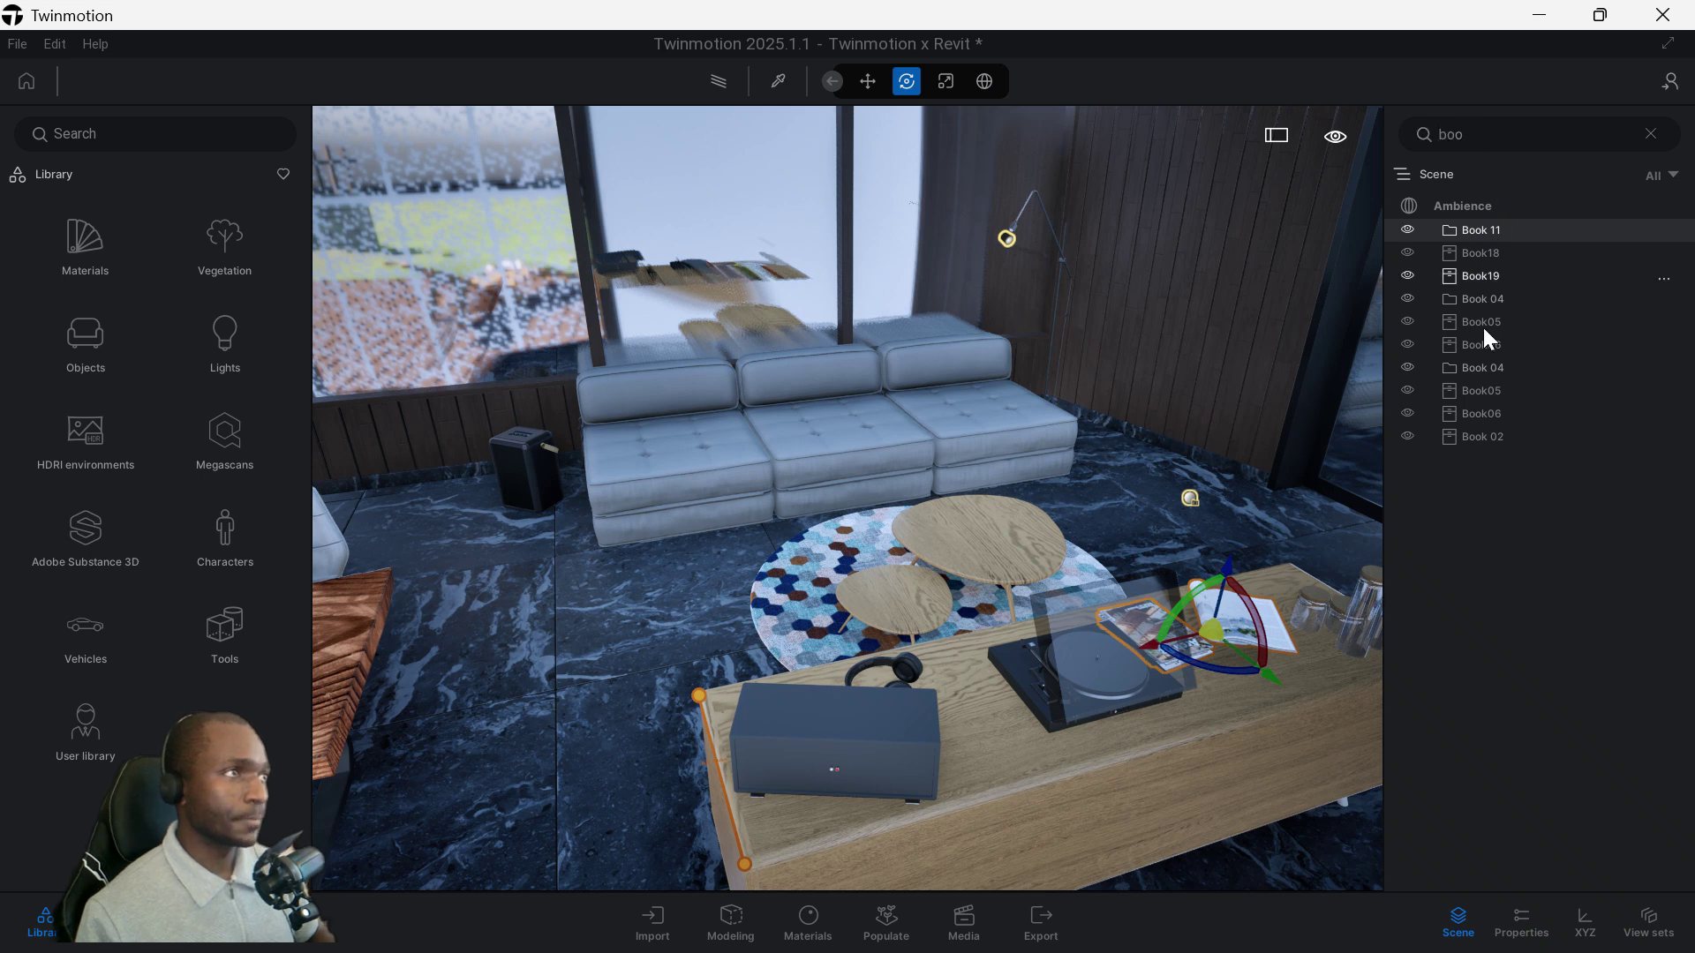
{"action": "left_click_drag", "start_coordinate": [1483, 137], "coordinate": [1407, 159]}
{"action": "key", "text": "BackSpace"}
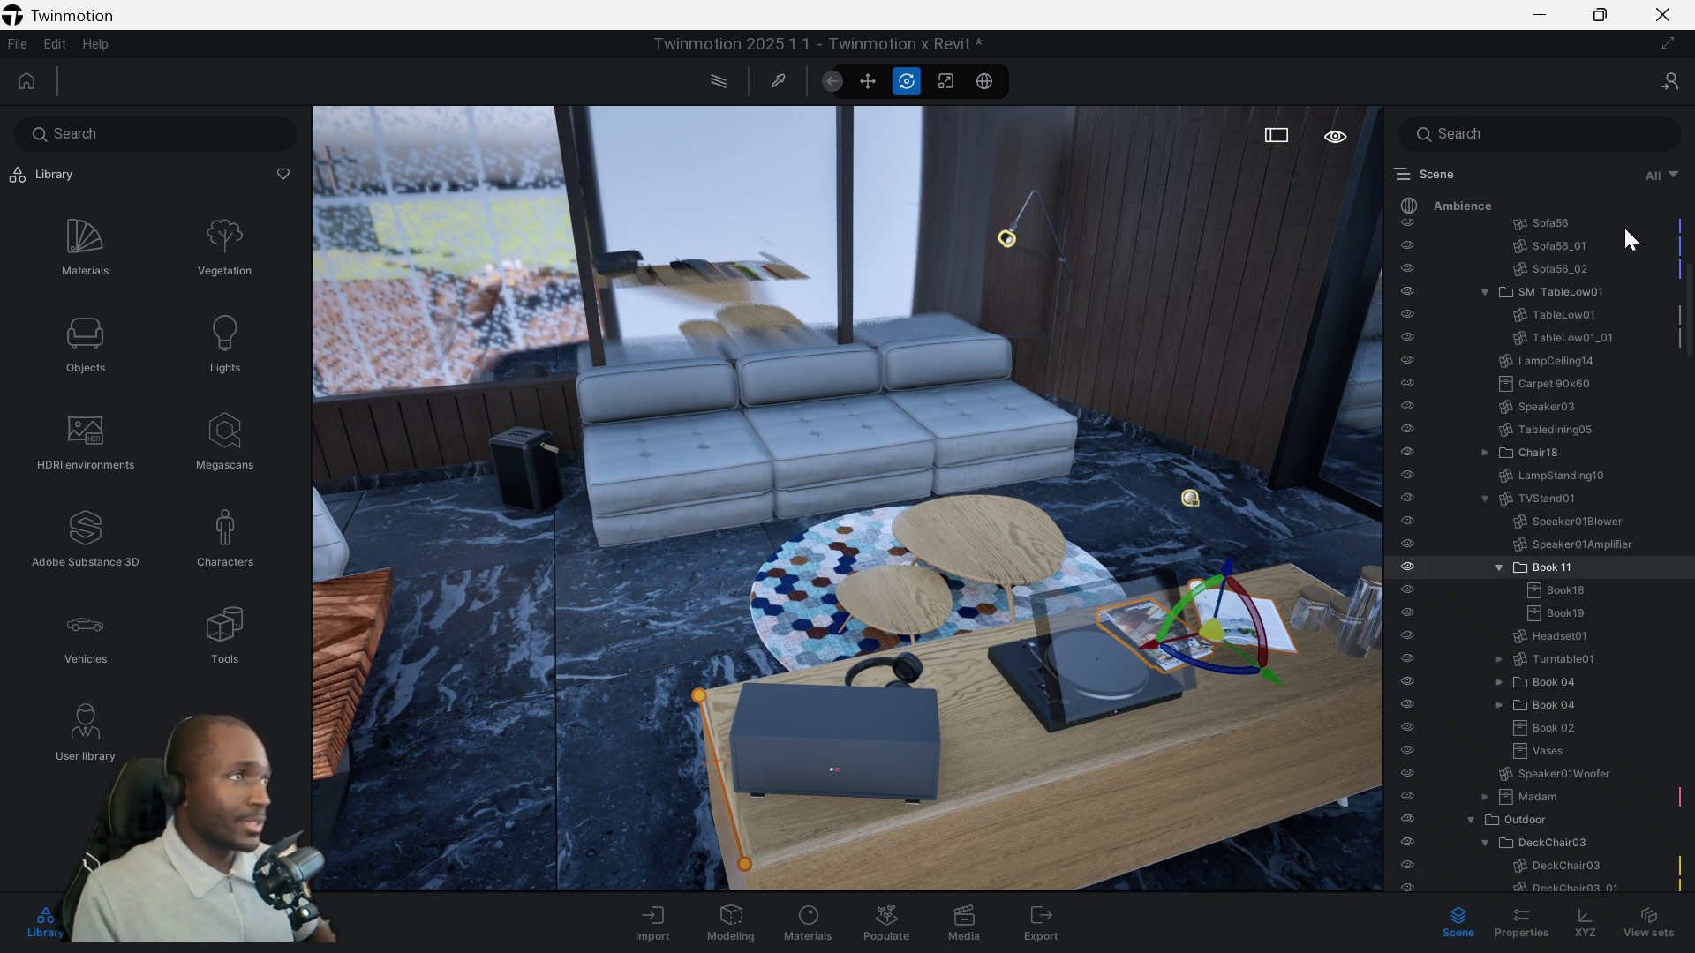
Filter the scene graph to show only Object items, and switch the filter to Furniture
{"action": "left_click", "coordinate": [1671, 175]}
{"action": "left_click", "coordinate": [1669, 177]}
{"action": "left_click", "coordinate": [1672, 176]}
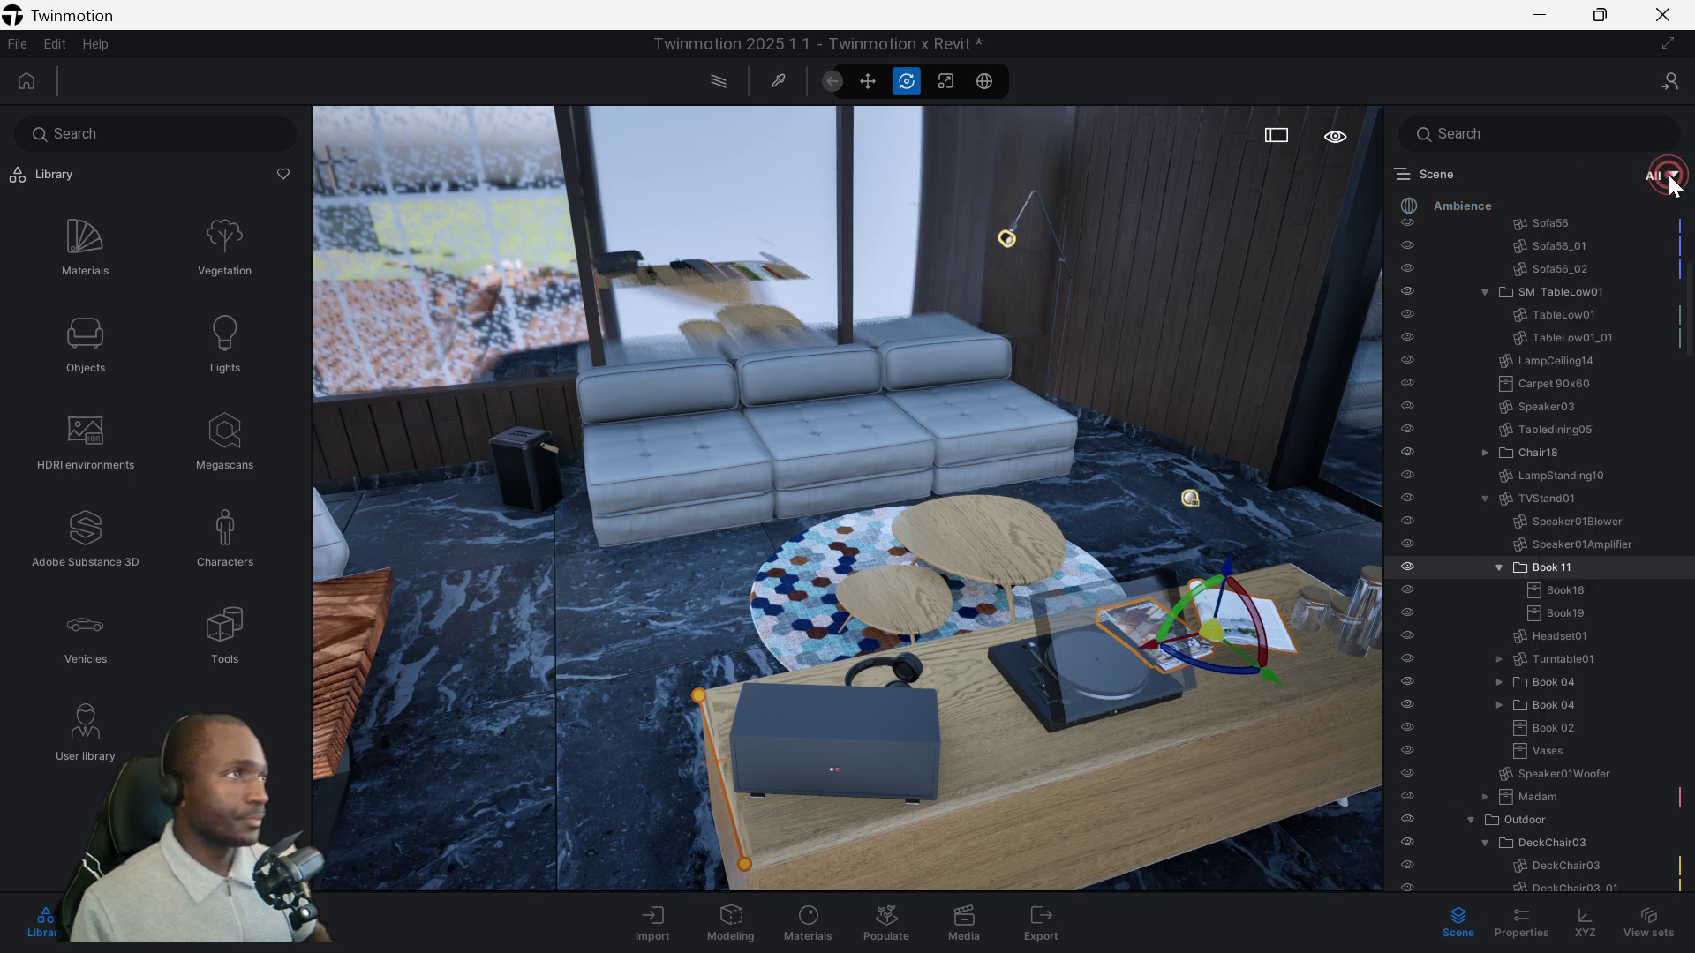
{"action": "left_click", "coordinate": [1569, 224]}
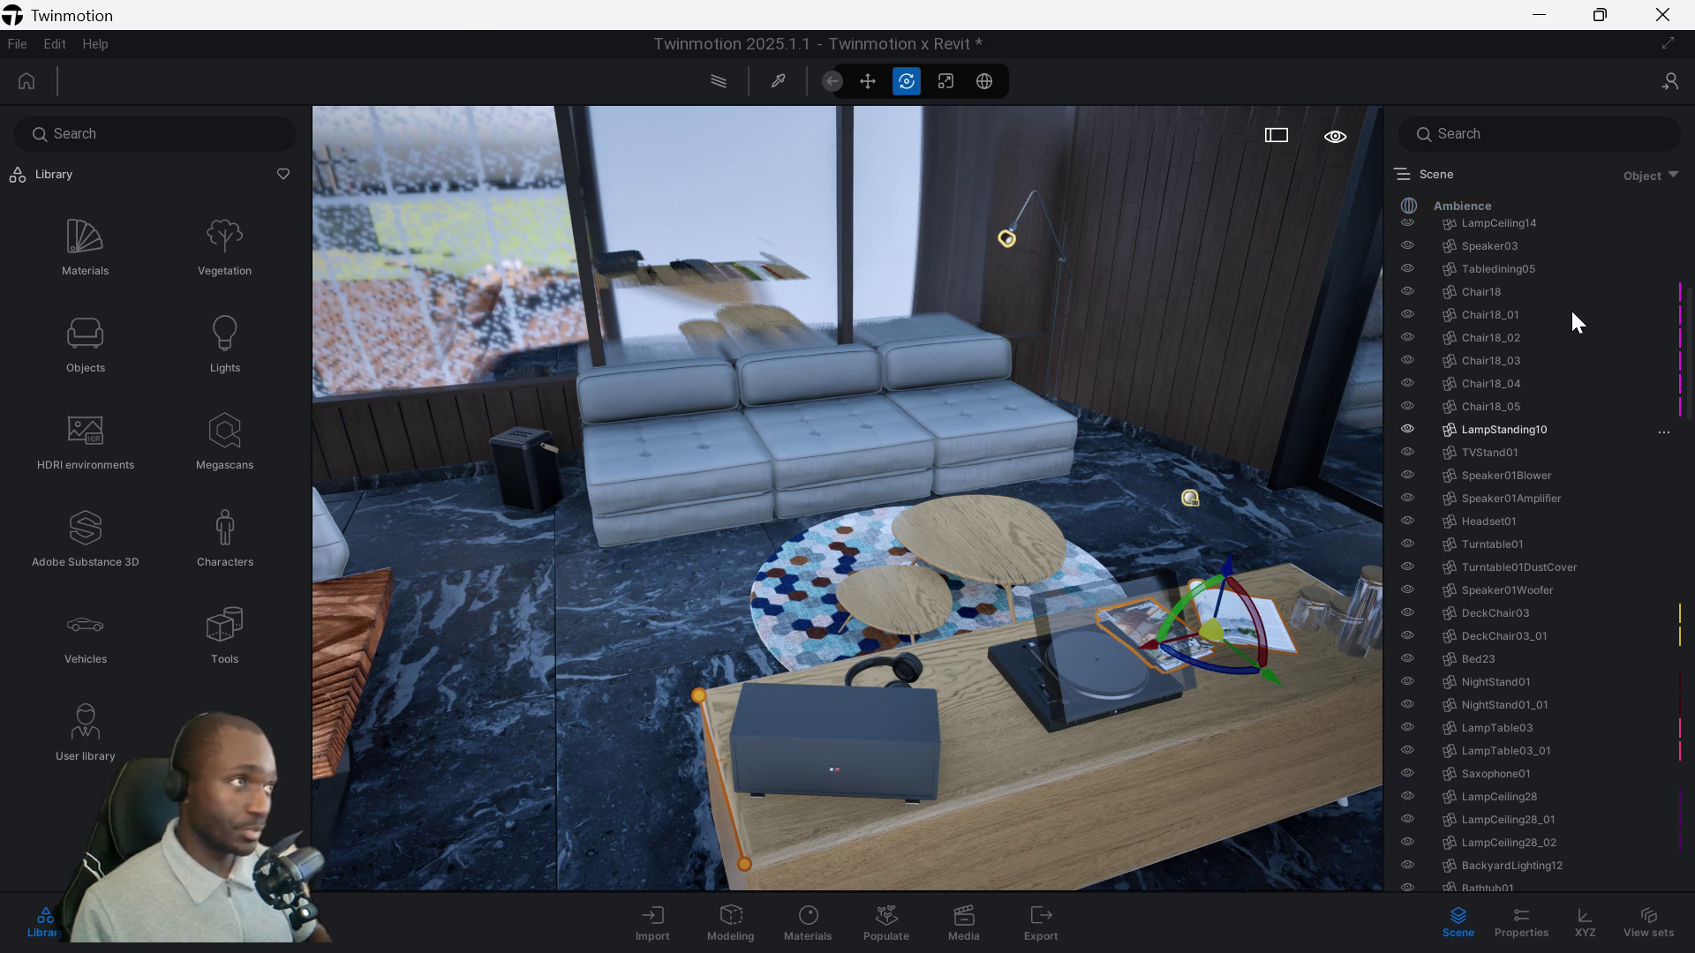
{"action": "left_click", "coordinate": [1660, 180]}
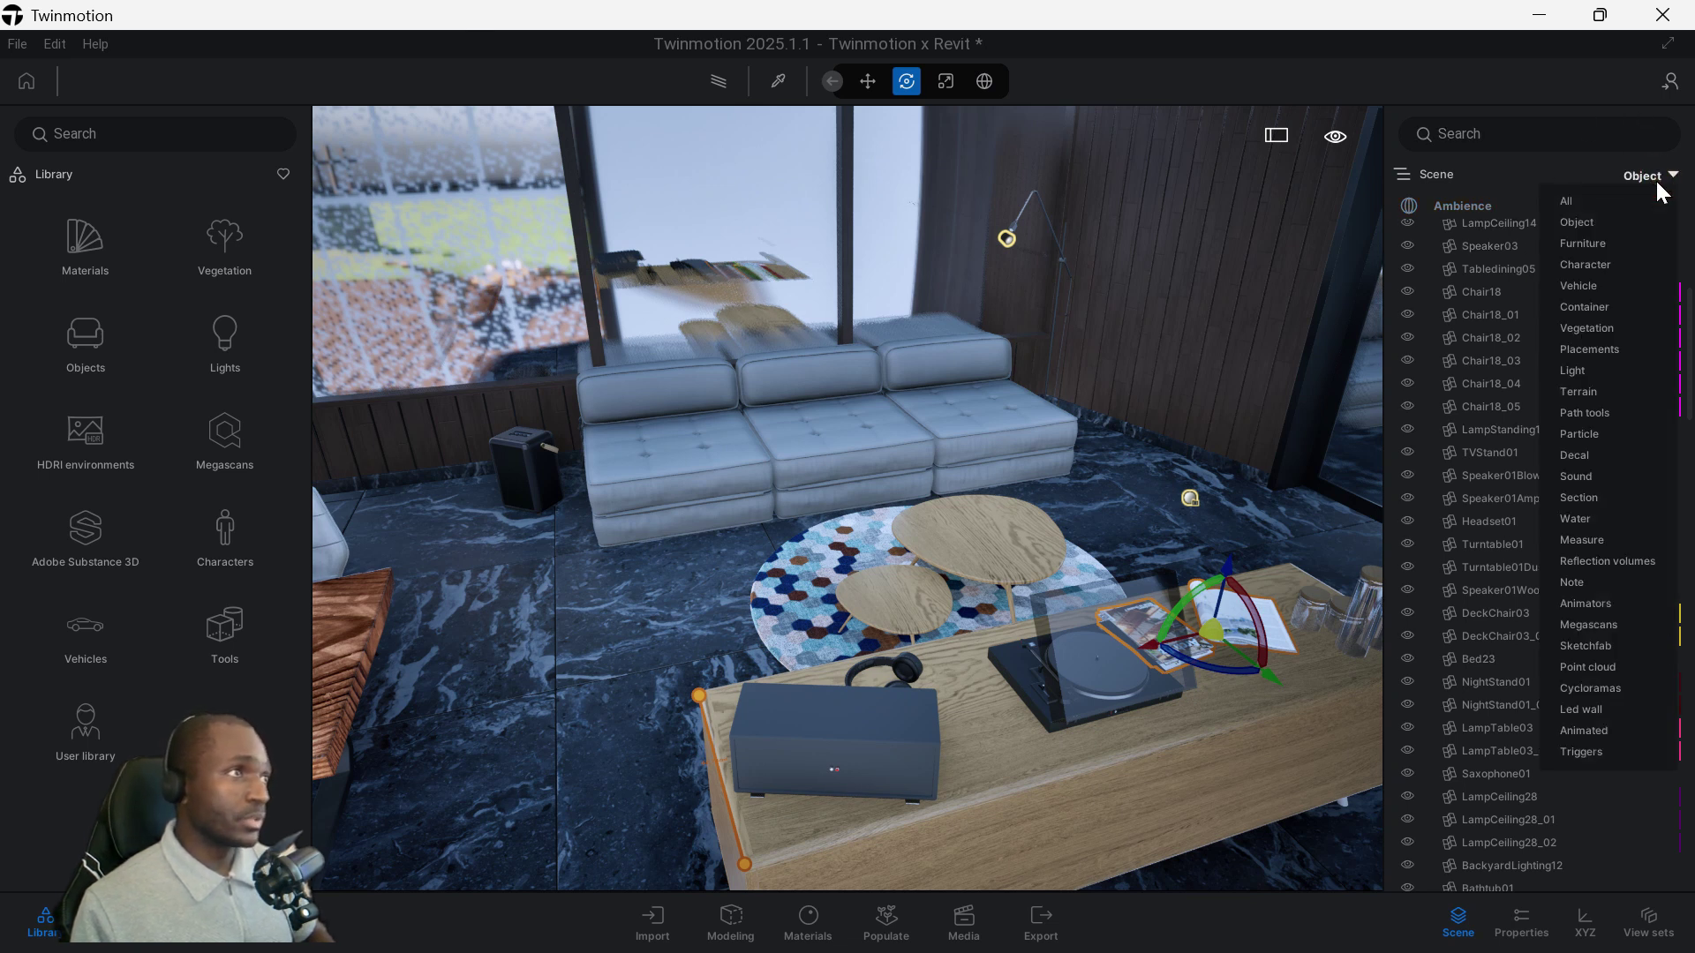
{"action": "left_click", "coordinate": [1589, 238]}
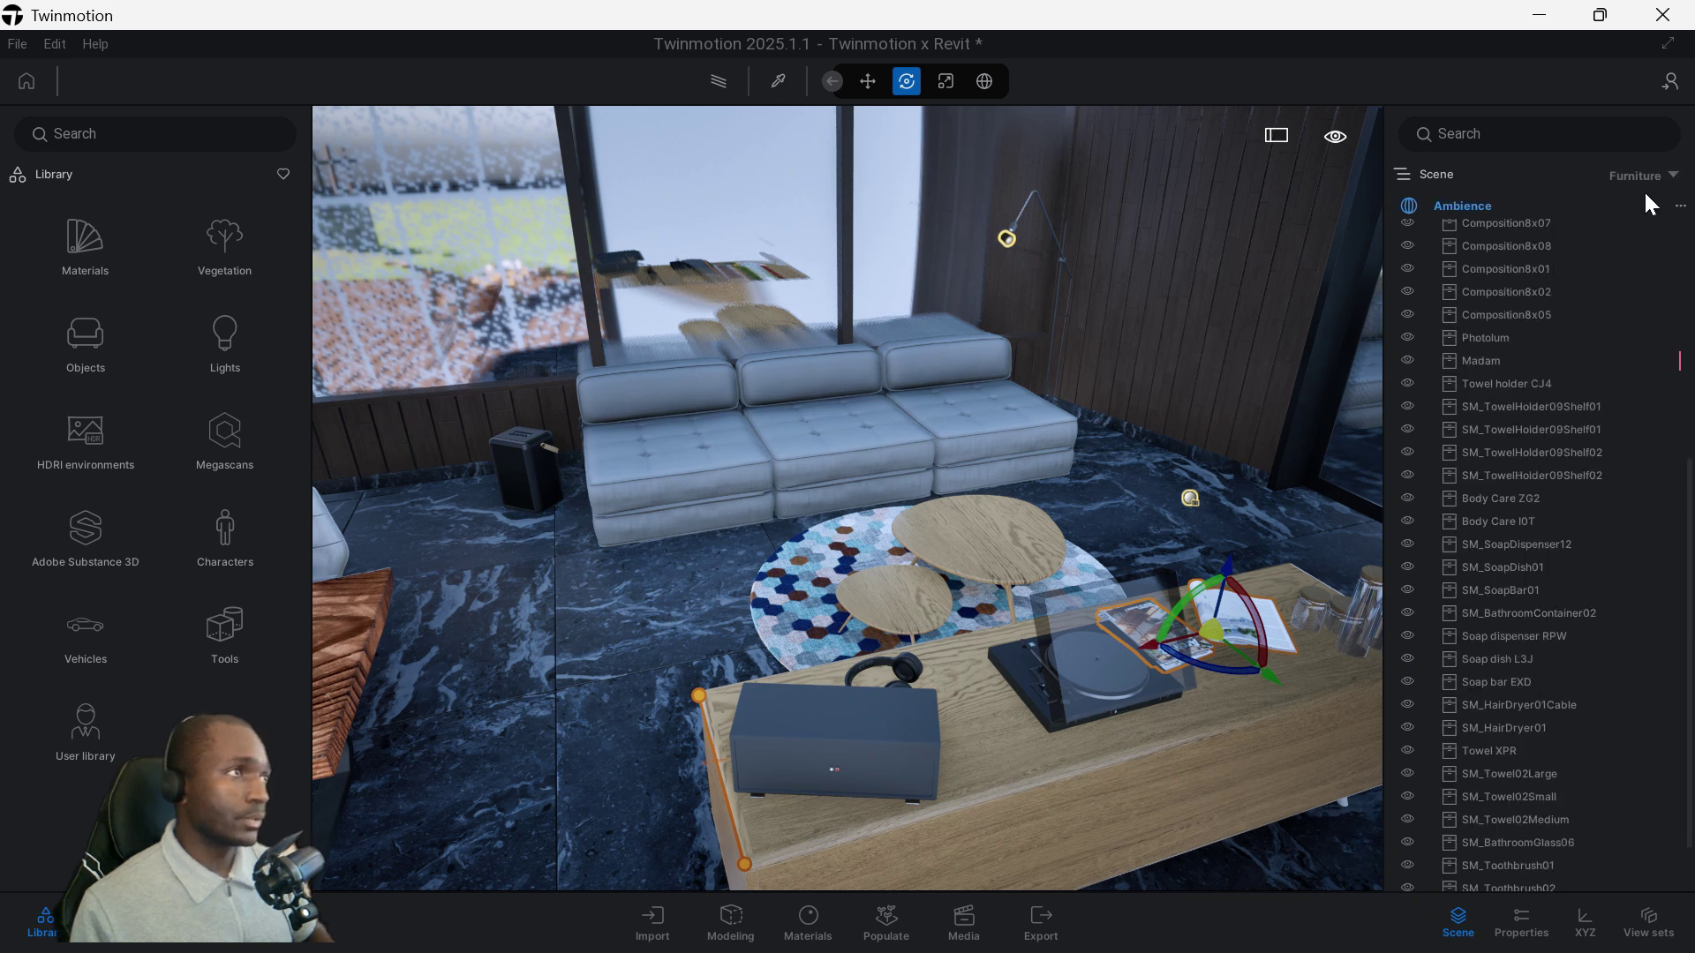
Filter the scene graph by Character and by Vehicle, and restore the filter to All
{"action": "left_click", "coordinate": [1659, 176]}
{"action": "left_click", "coordinate": [1576, 264]}
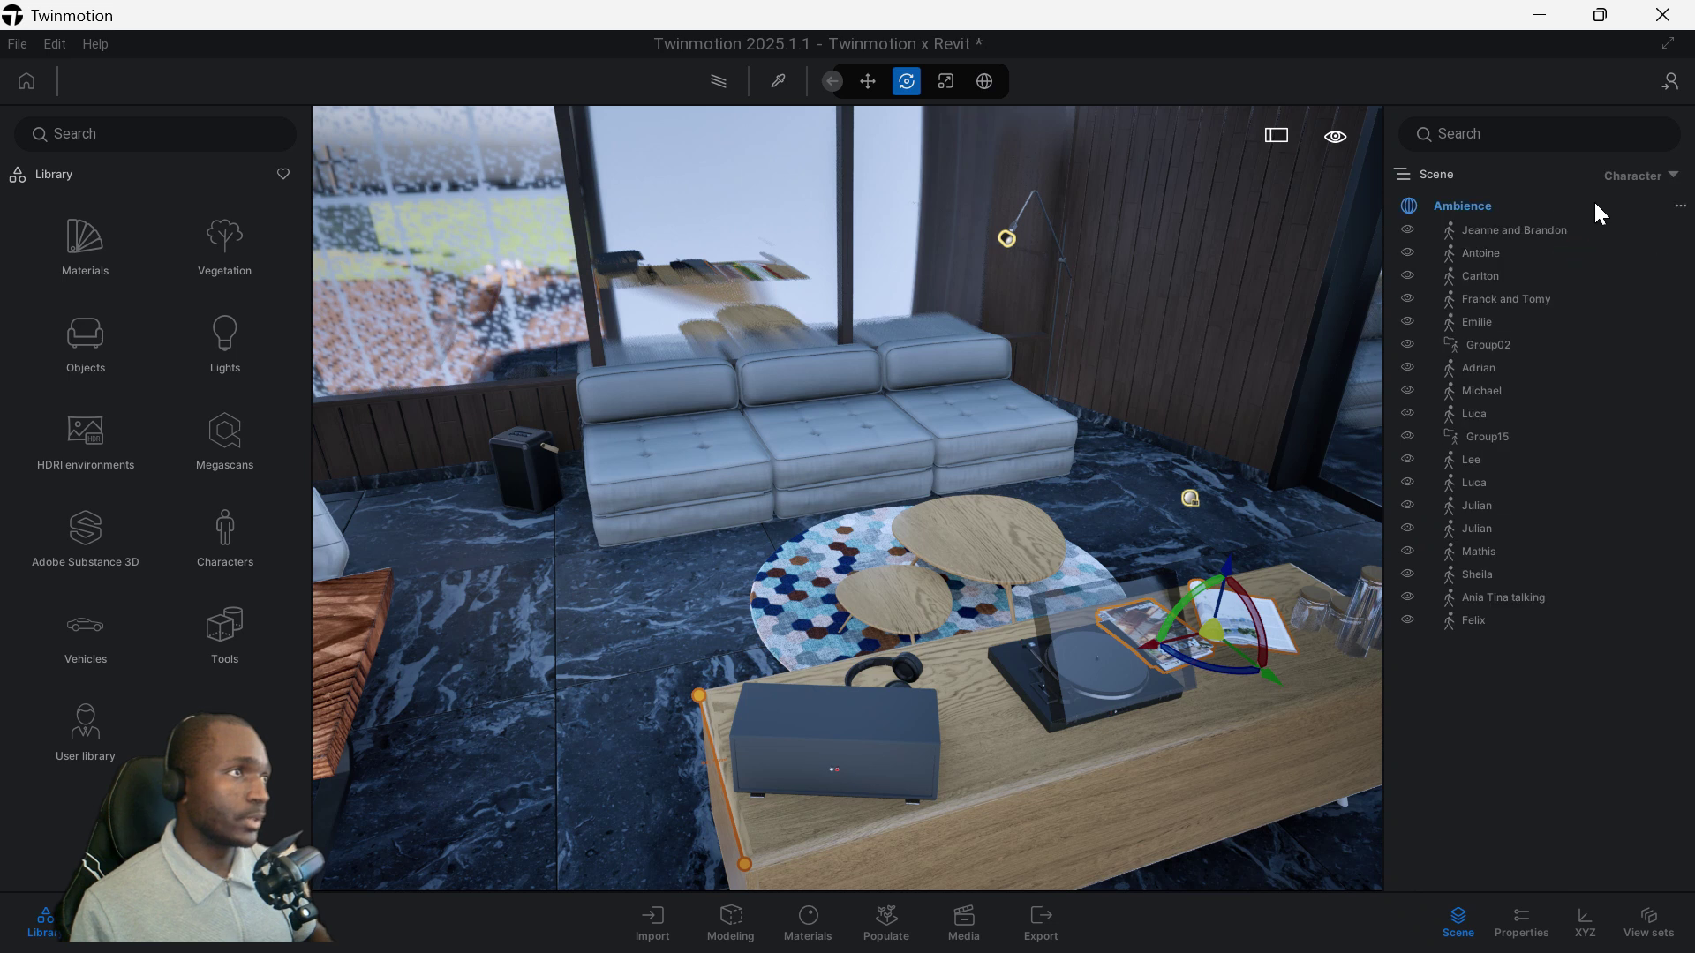
{"action": "left_click", "coordinate": [1648, 179]}
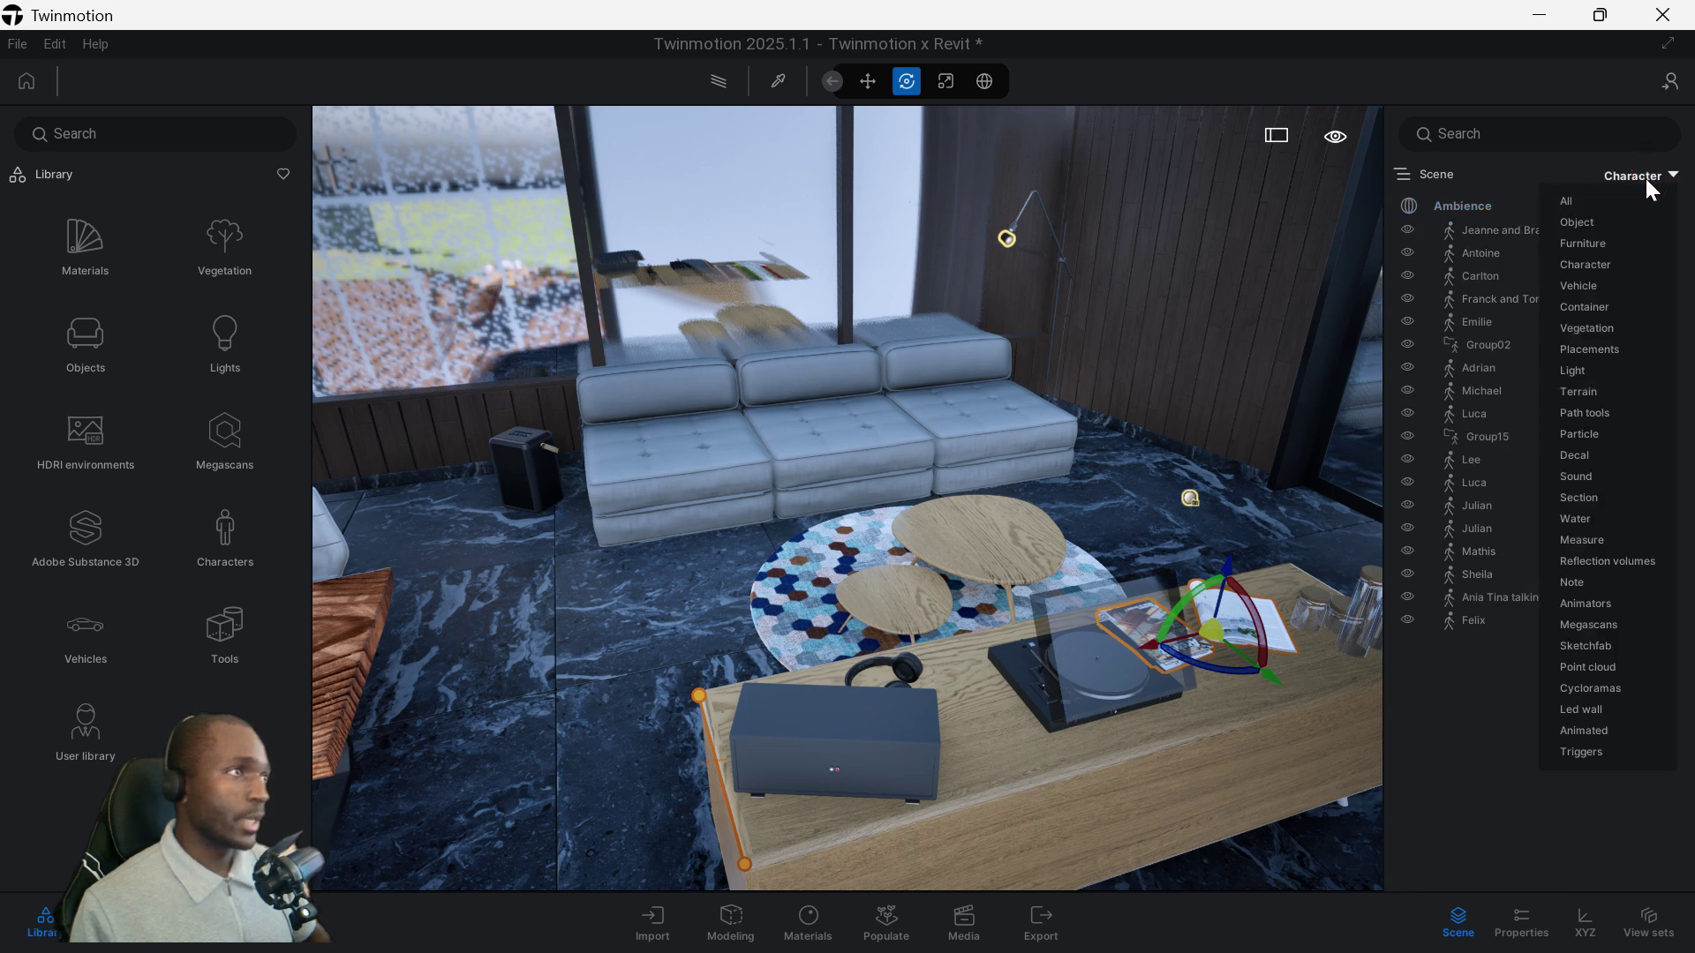
{"action": "left_click", "coordinate": [1581, 286]}
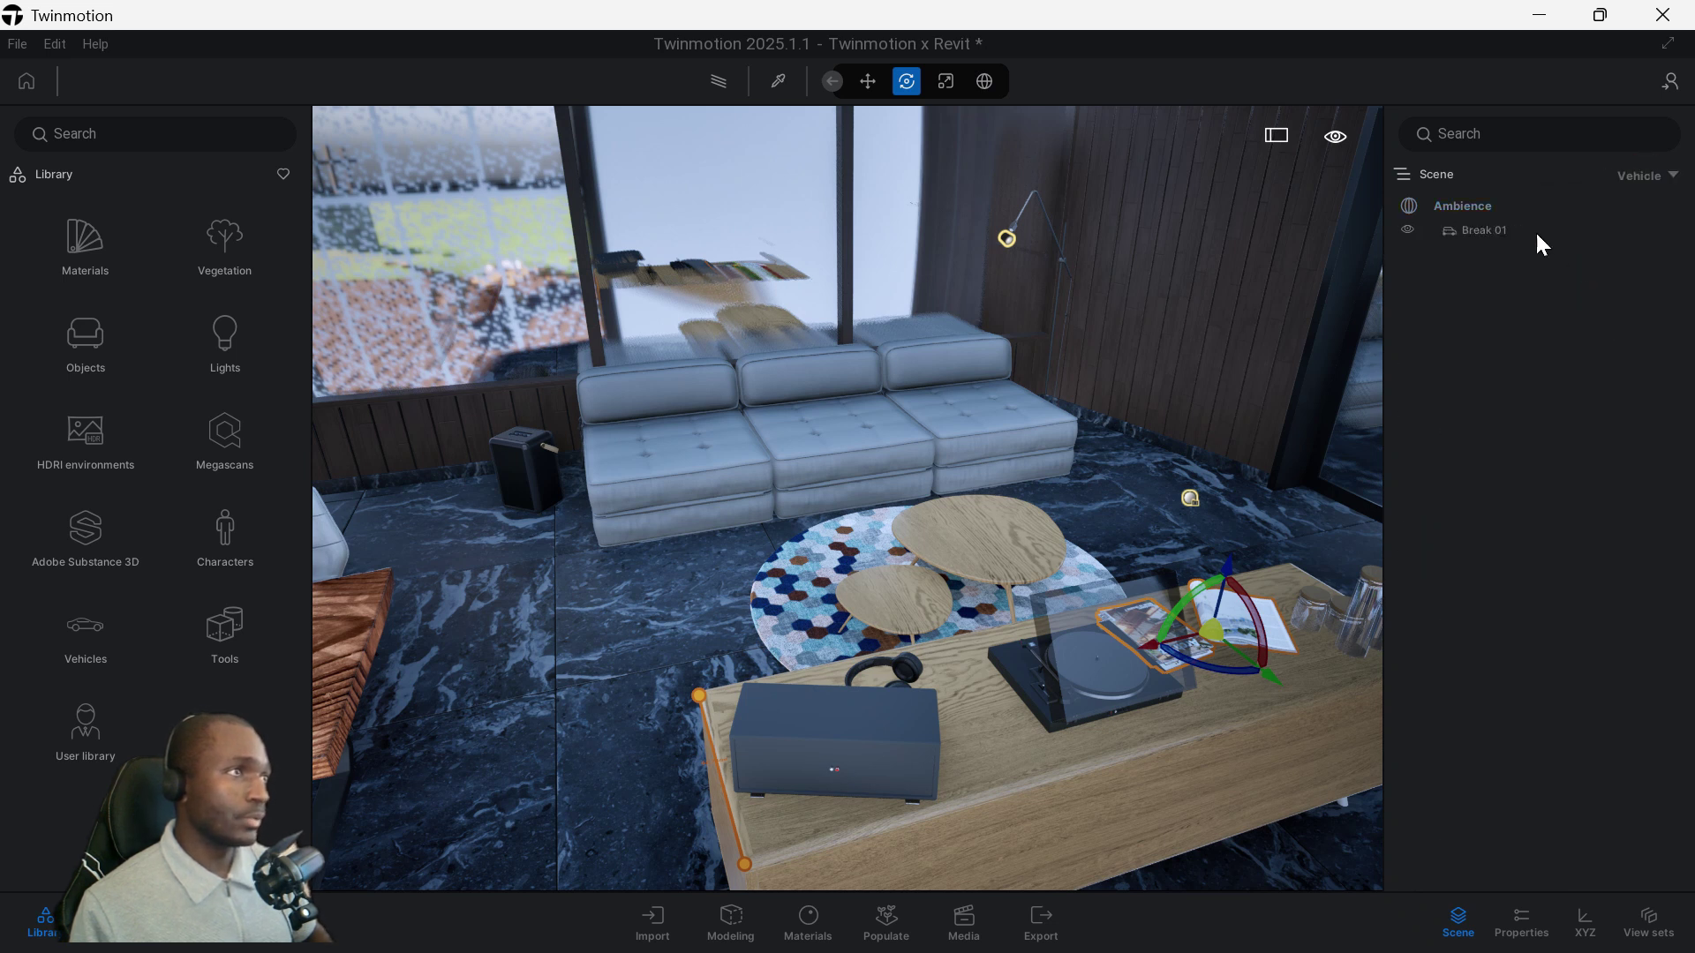
{"action": "left_click", "coordinate": [1647, 167]}
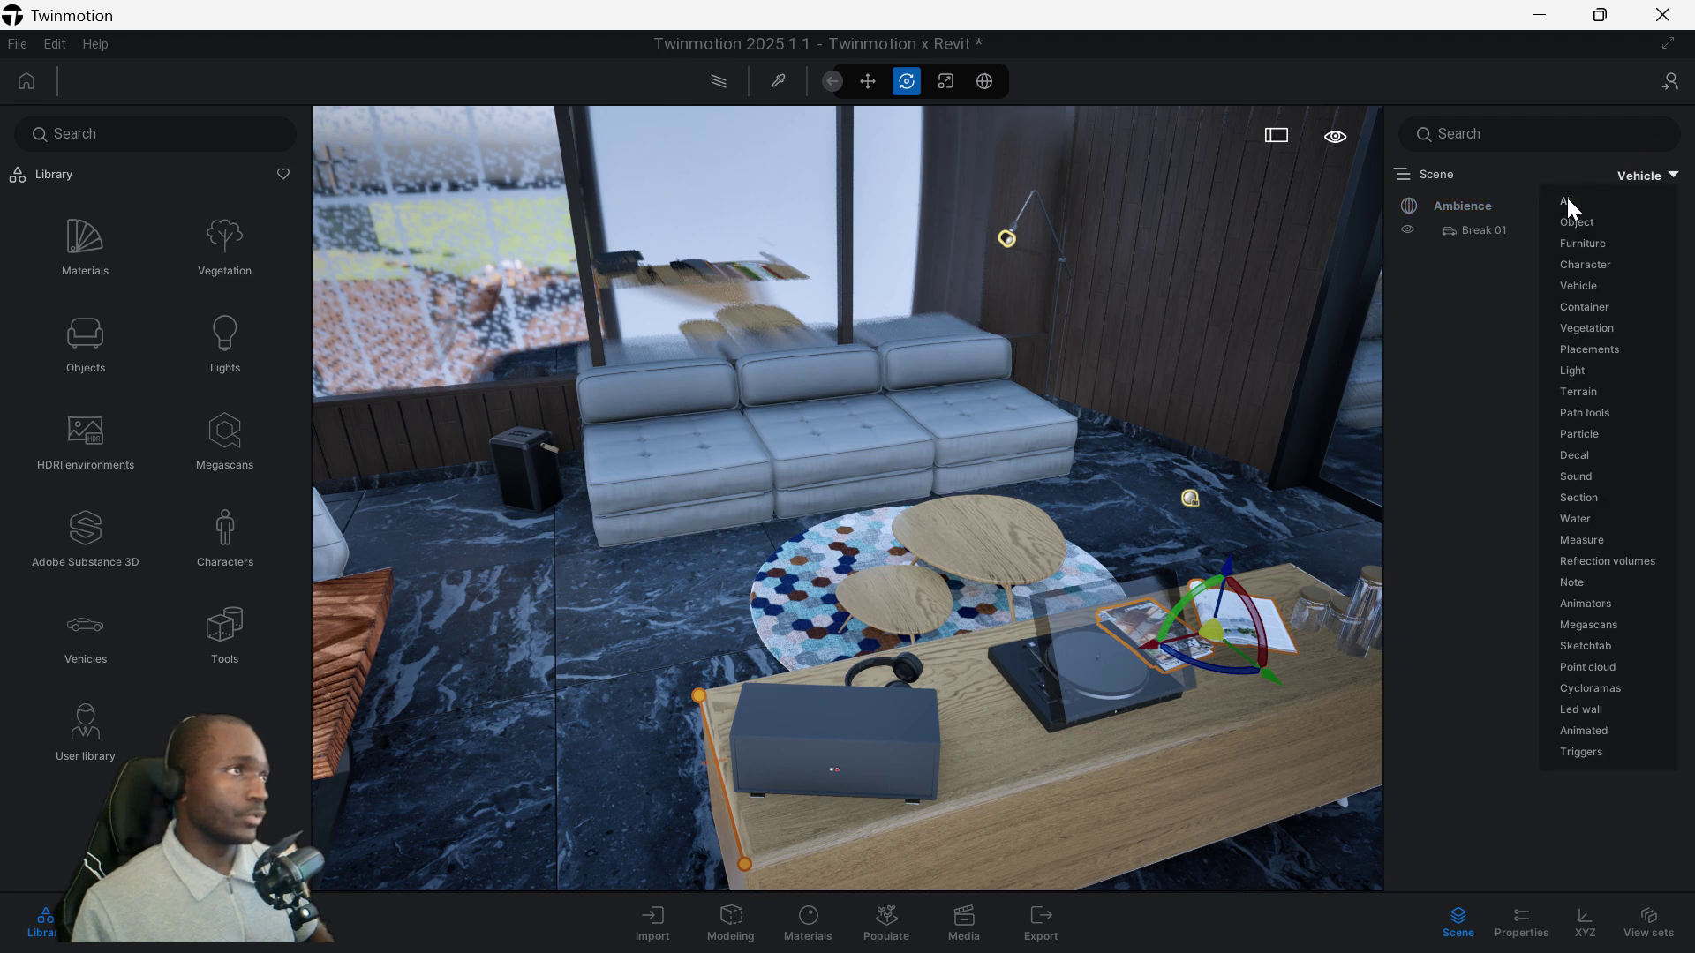
{"action": "left_click", "coordinate": [1569, 205]}
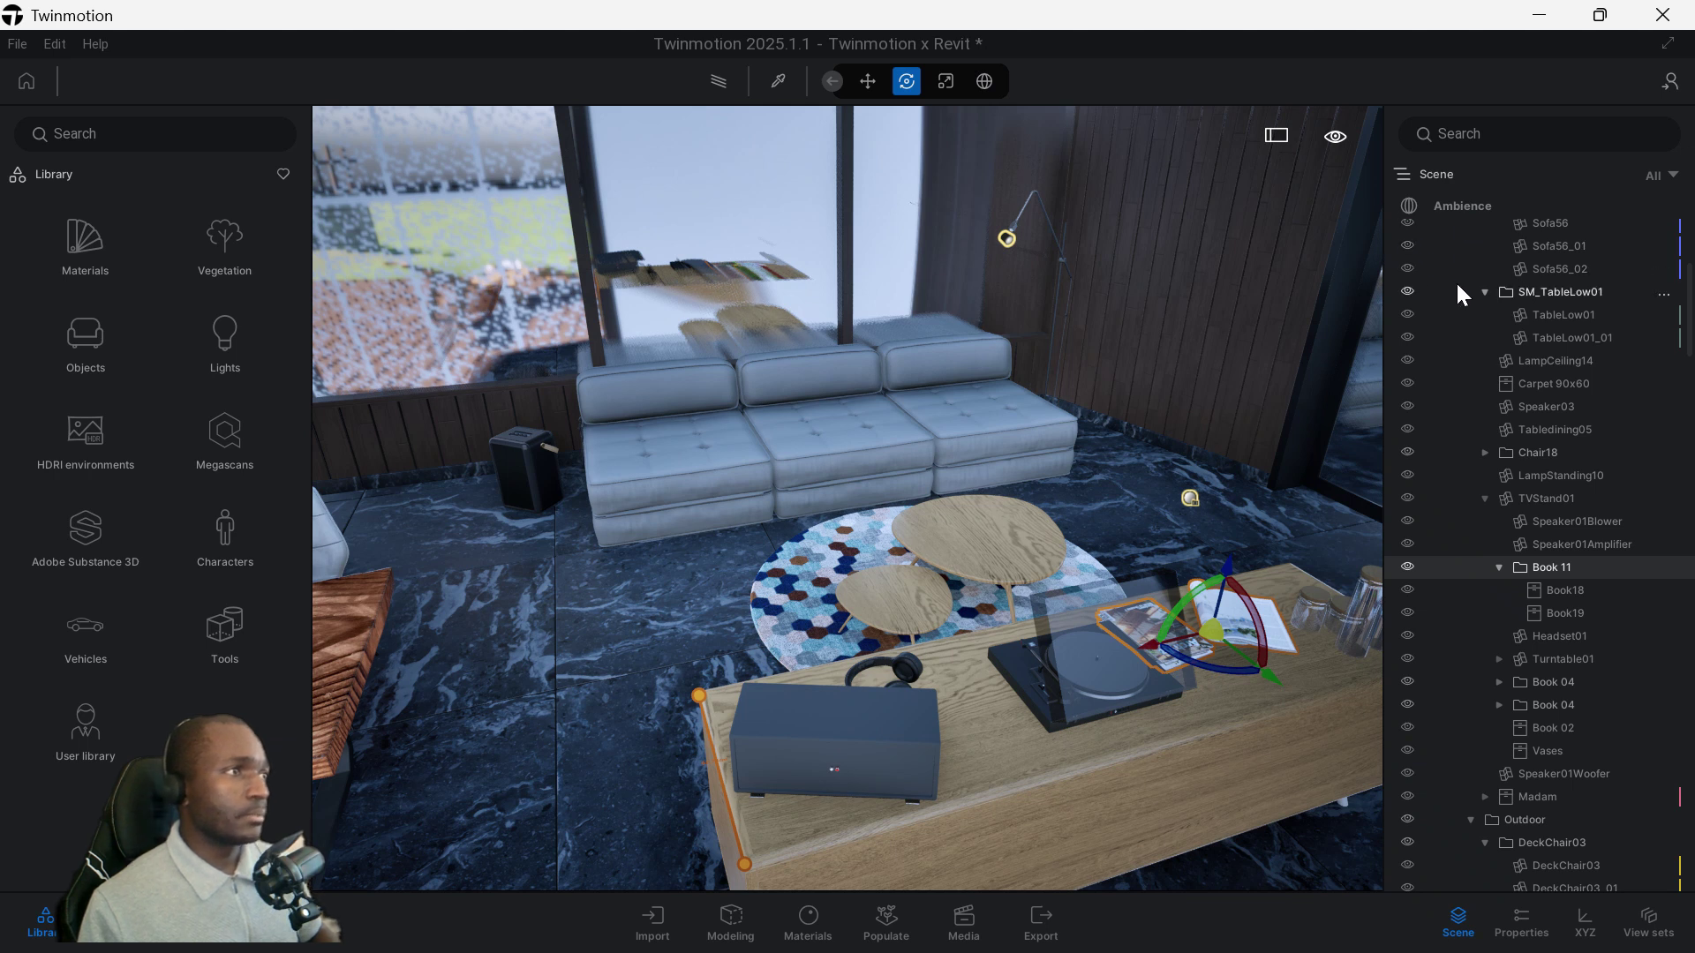
Toggle the visibility of the SM_TableLow01 and Book 11 containers off and back on
{"action": "left_click", "coordinate": [1407, 291]}
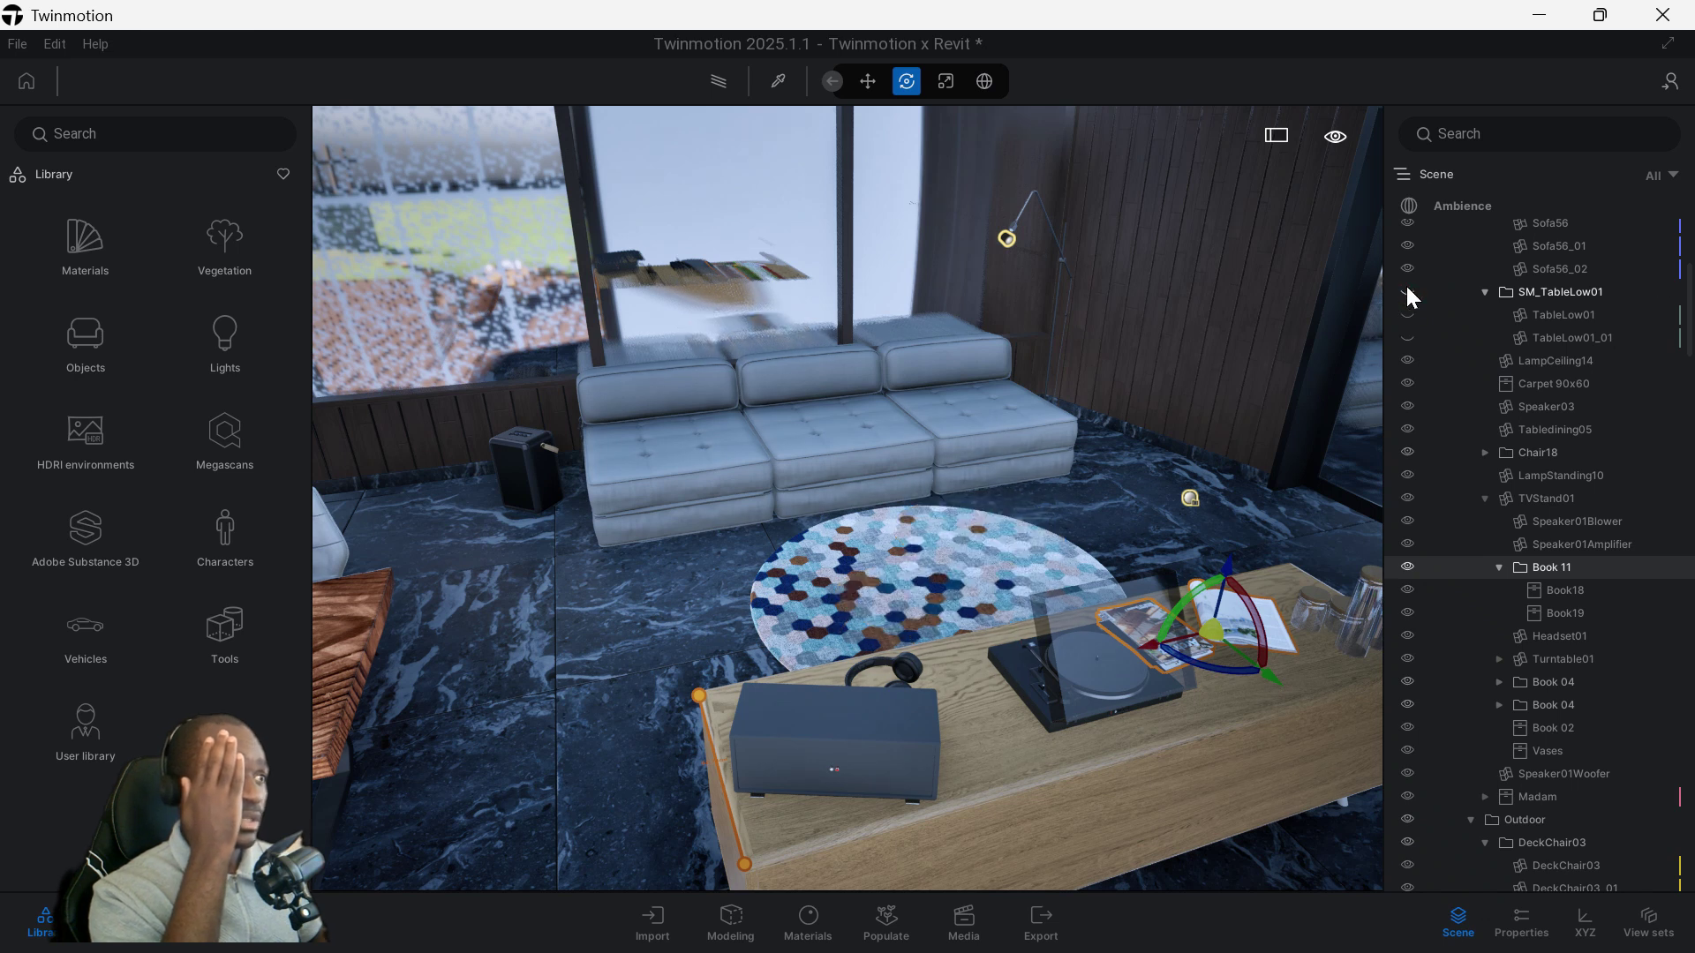
{"action": "left_click", "coordinate": [1407, 292]}
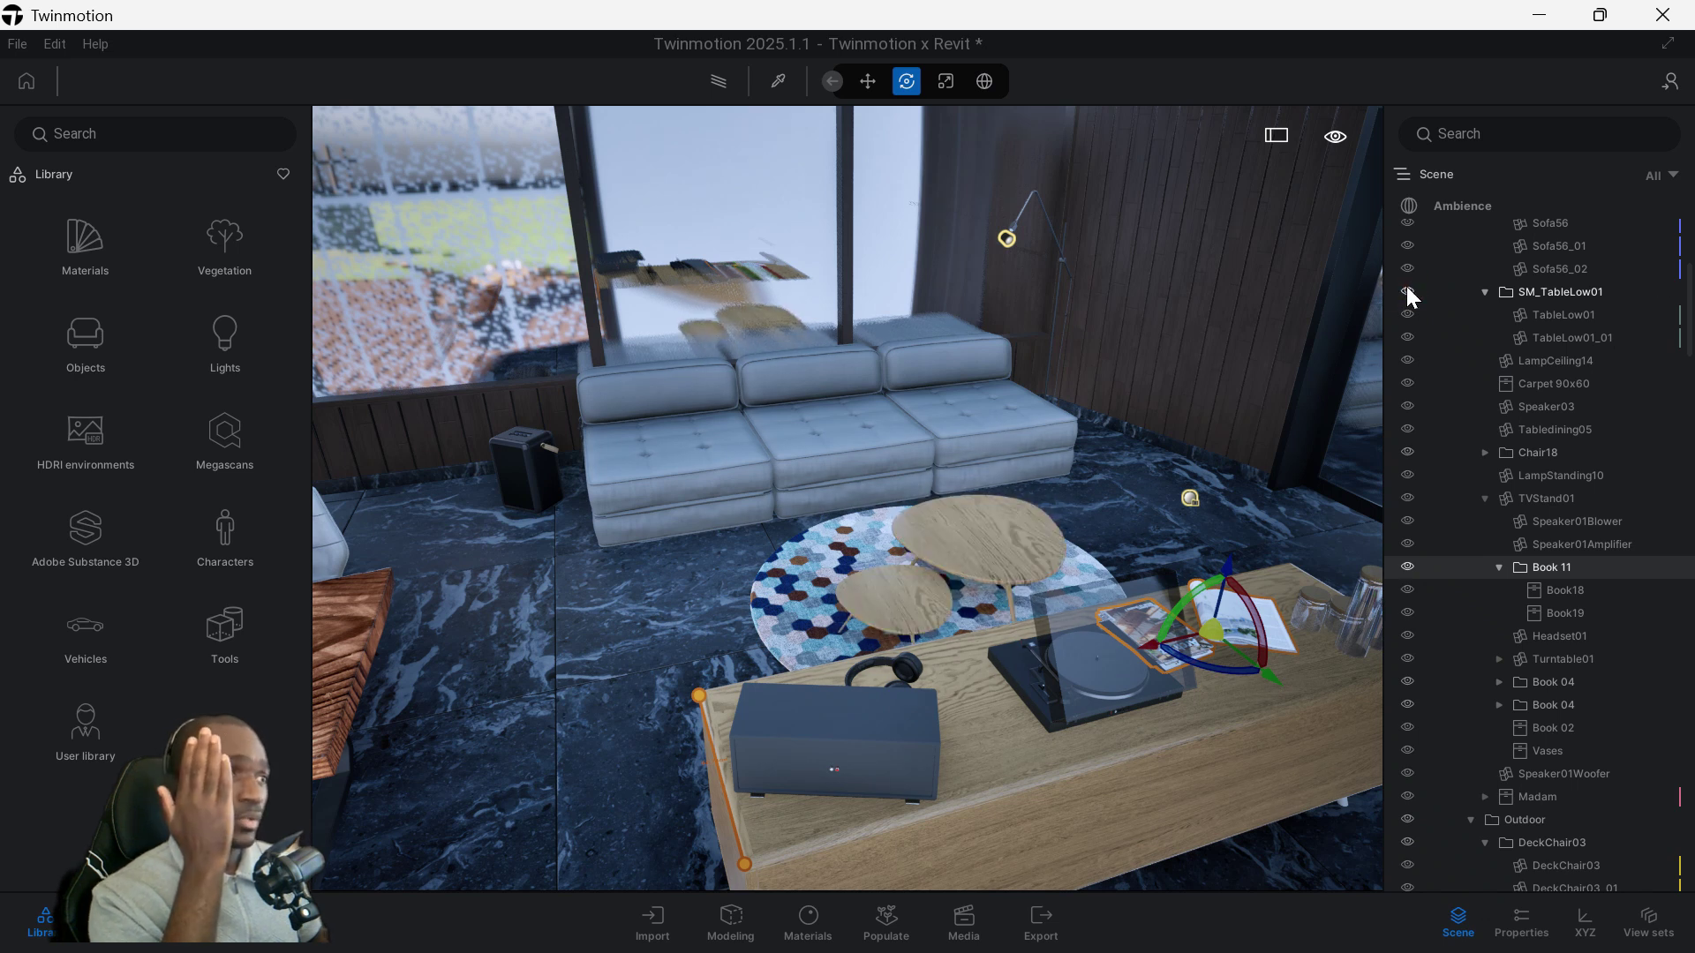
{"action": "left_click", "coordinate": [1282, 628]}
{"action": "left_click", "coordinate": [1247, 632]}
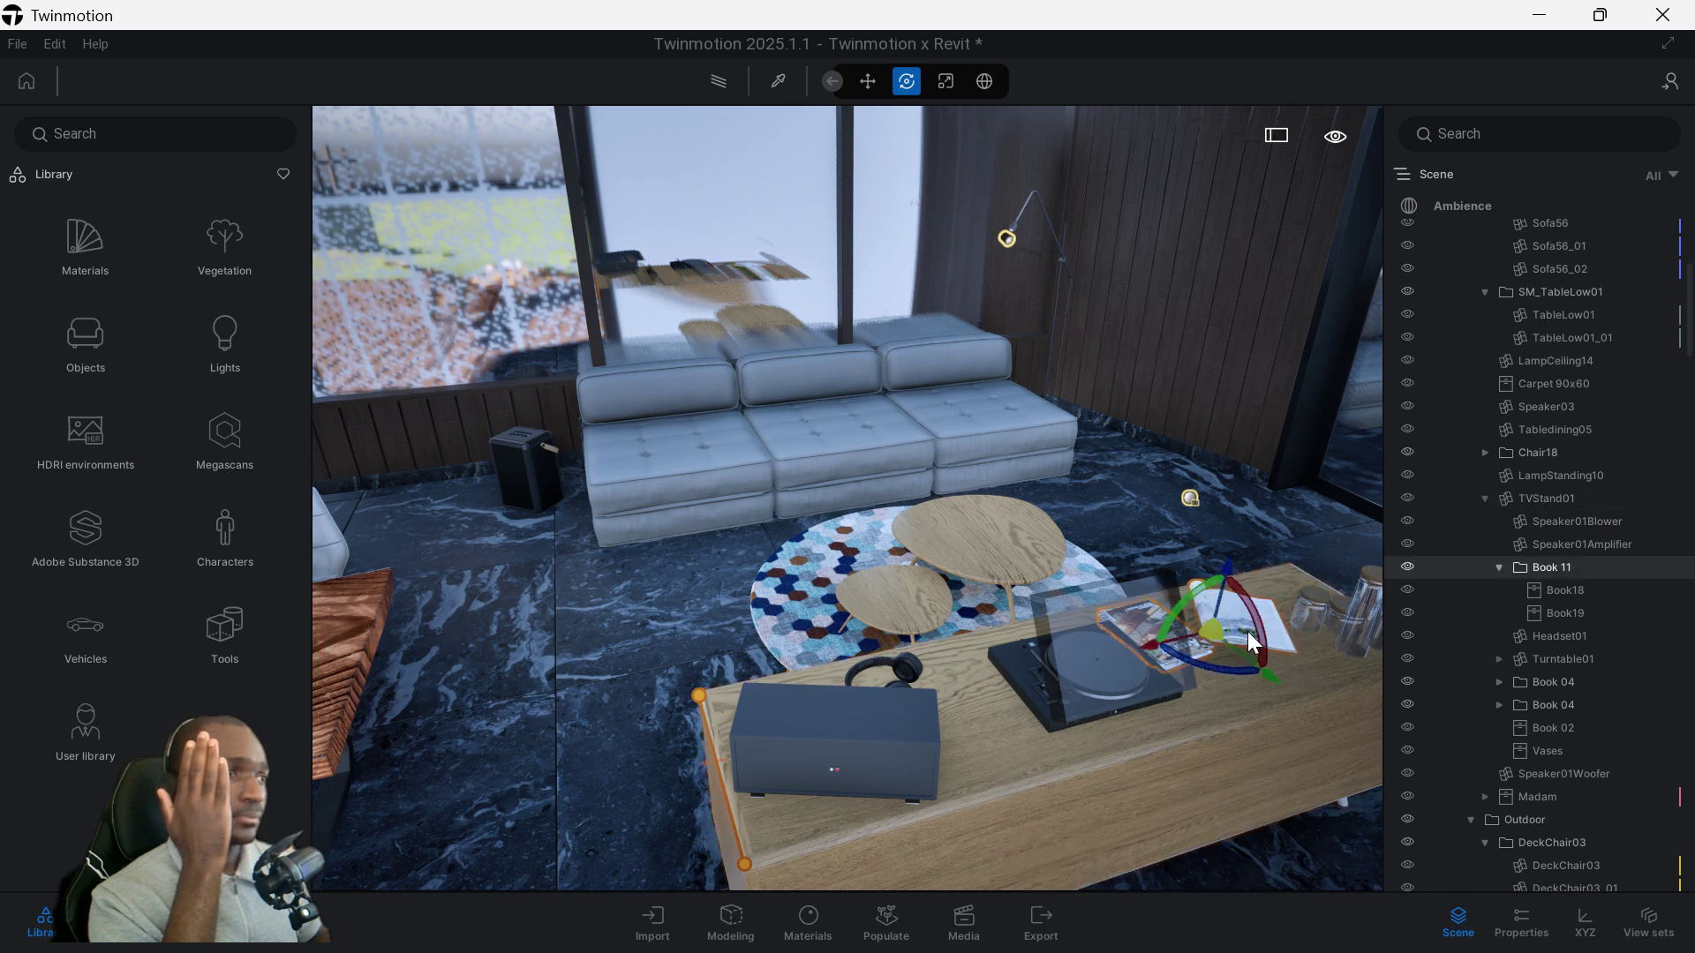
{"action": "left_click", "coordinate": [1407, 569]}
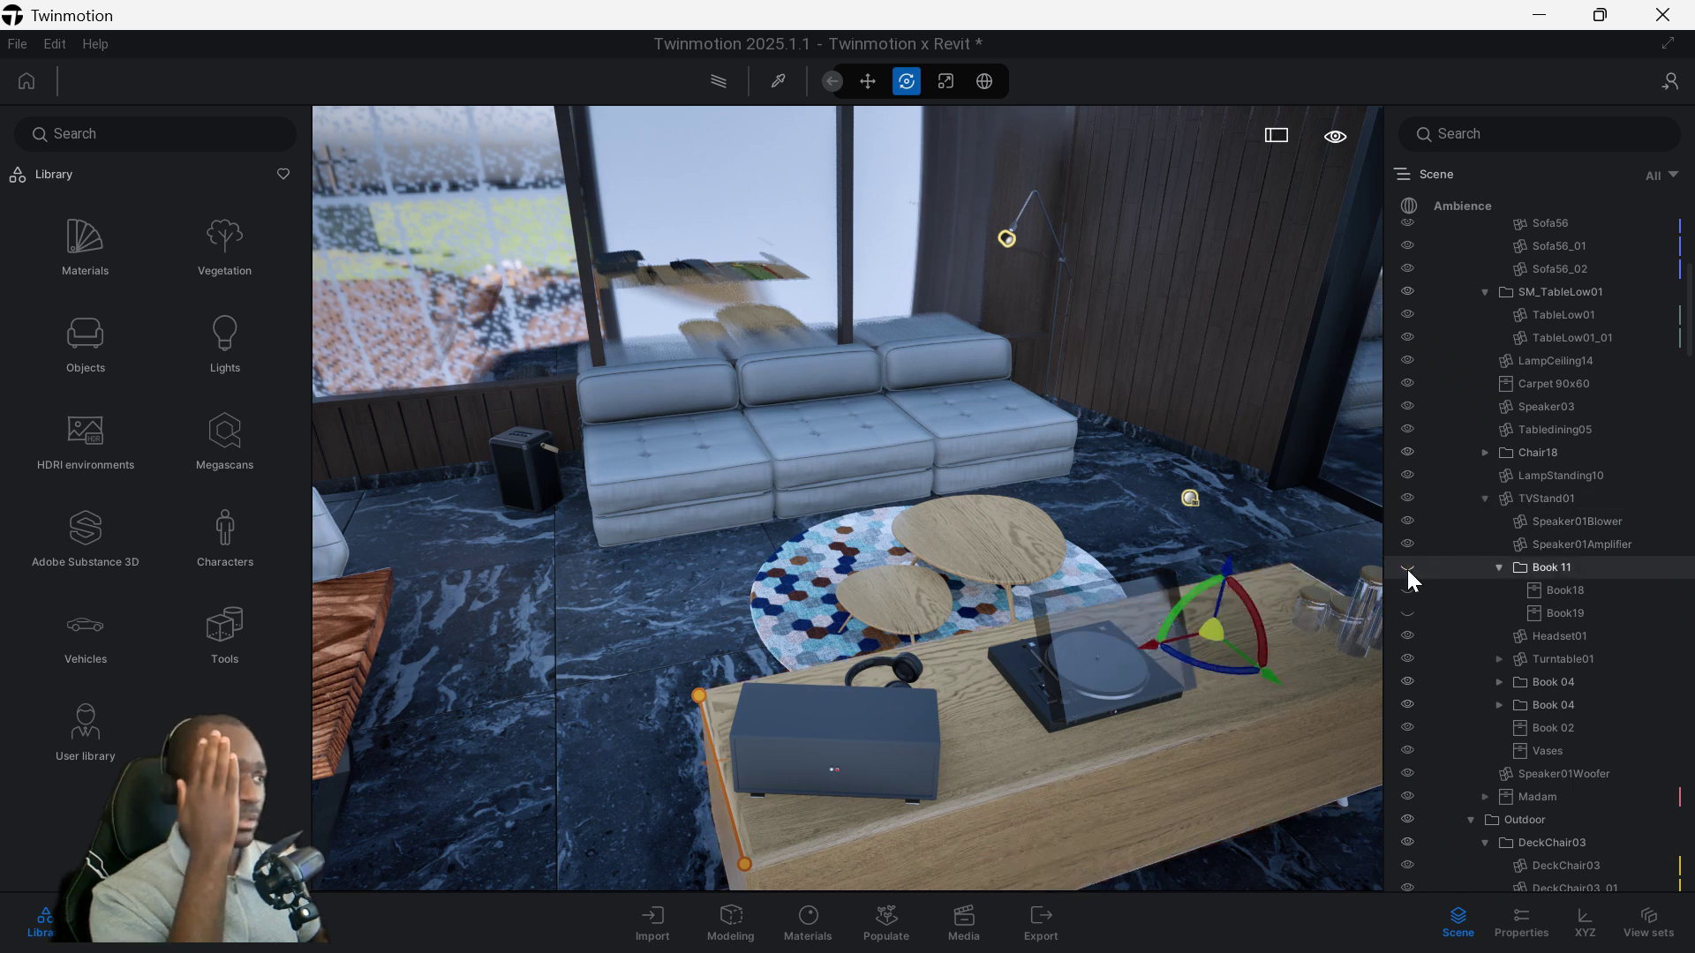
{"action": "left_click", "coordinate": [1407, 568]}
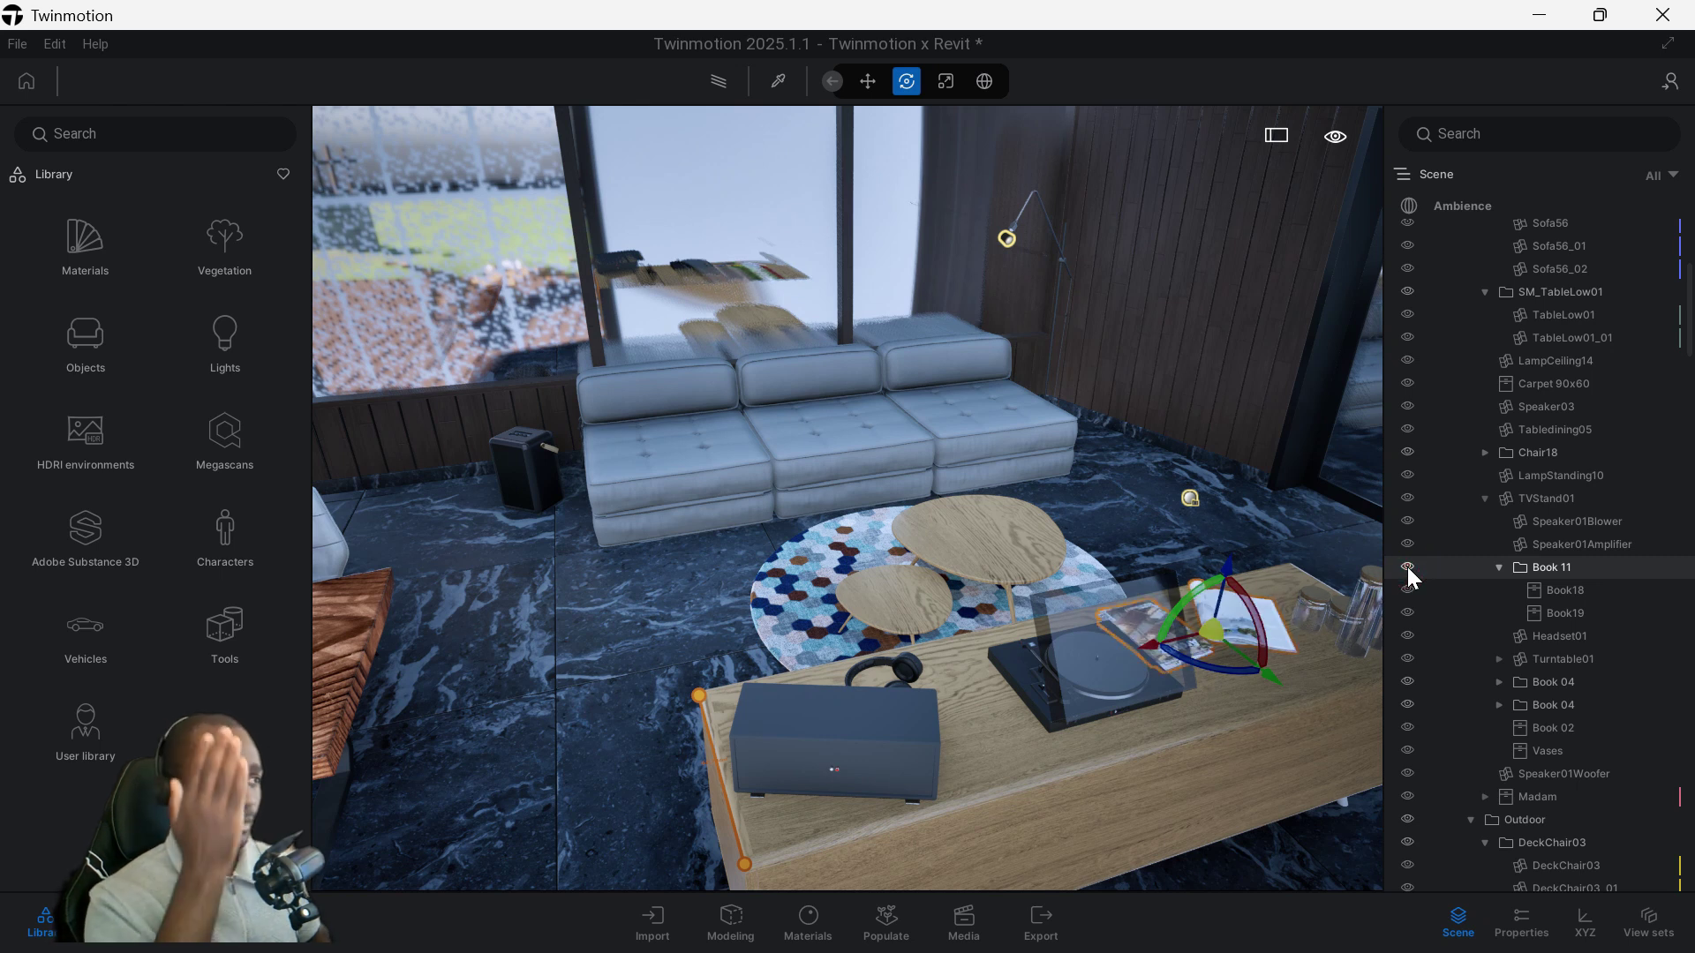
{"action": "left_click", "coordinate": [1408, 568]}
{"action": "left_click", "coordinate": [1407, 567]}
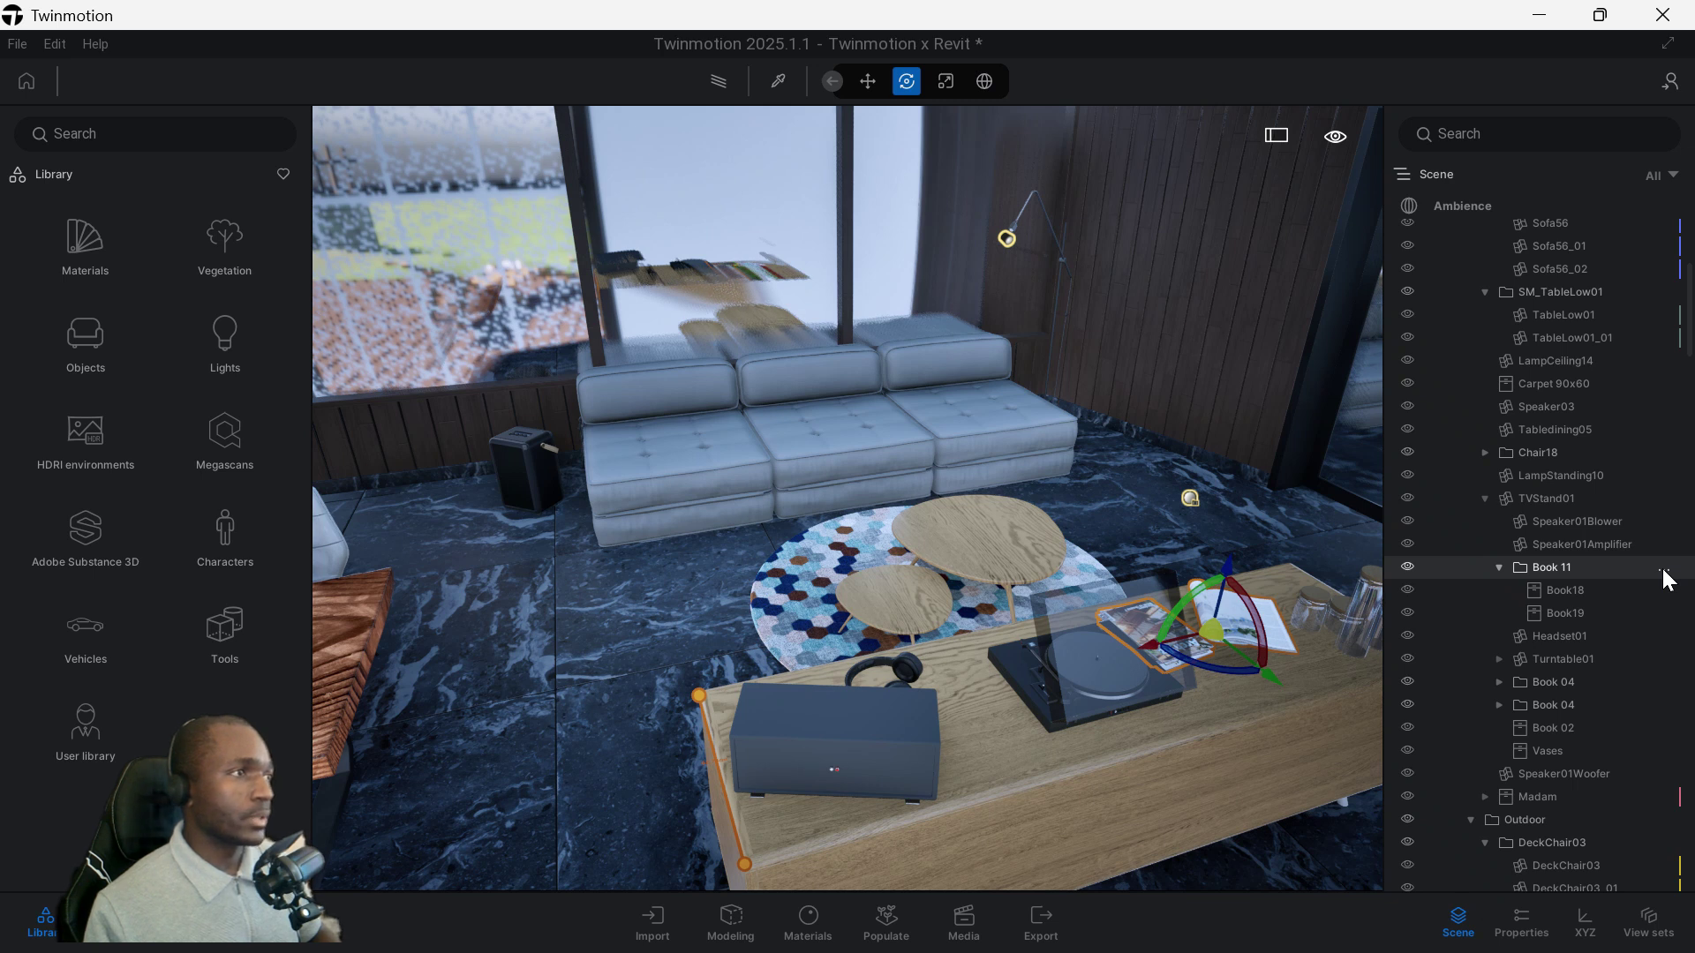
Create a sub container named 001 inside the Book 11 container
{"action": "left_click", "coordinate": [1665, 573]}
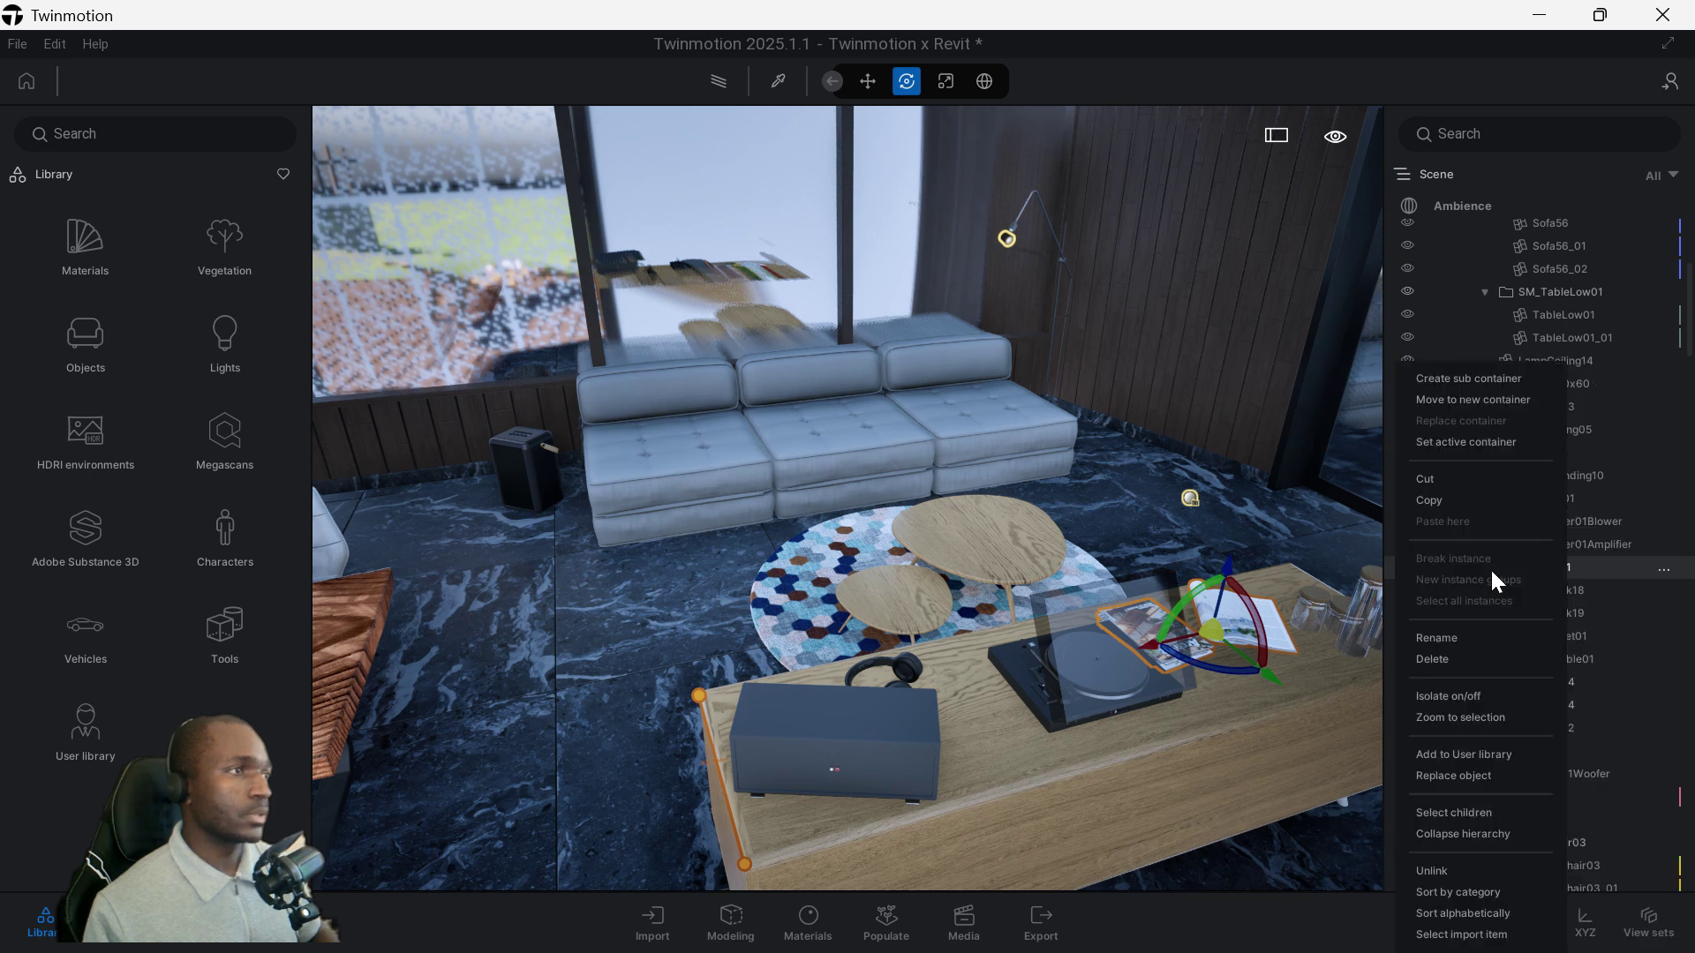
{"action": "left_click", "coordinate": [1664, 572]}
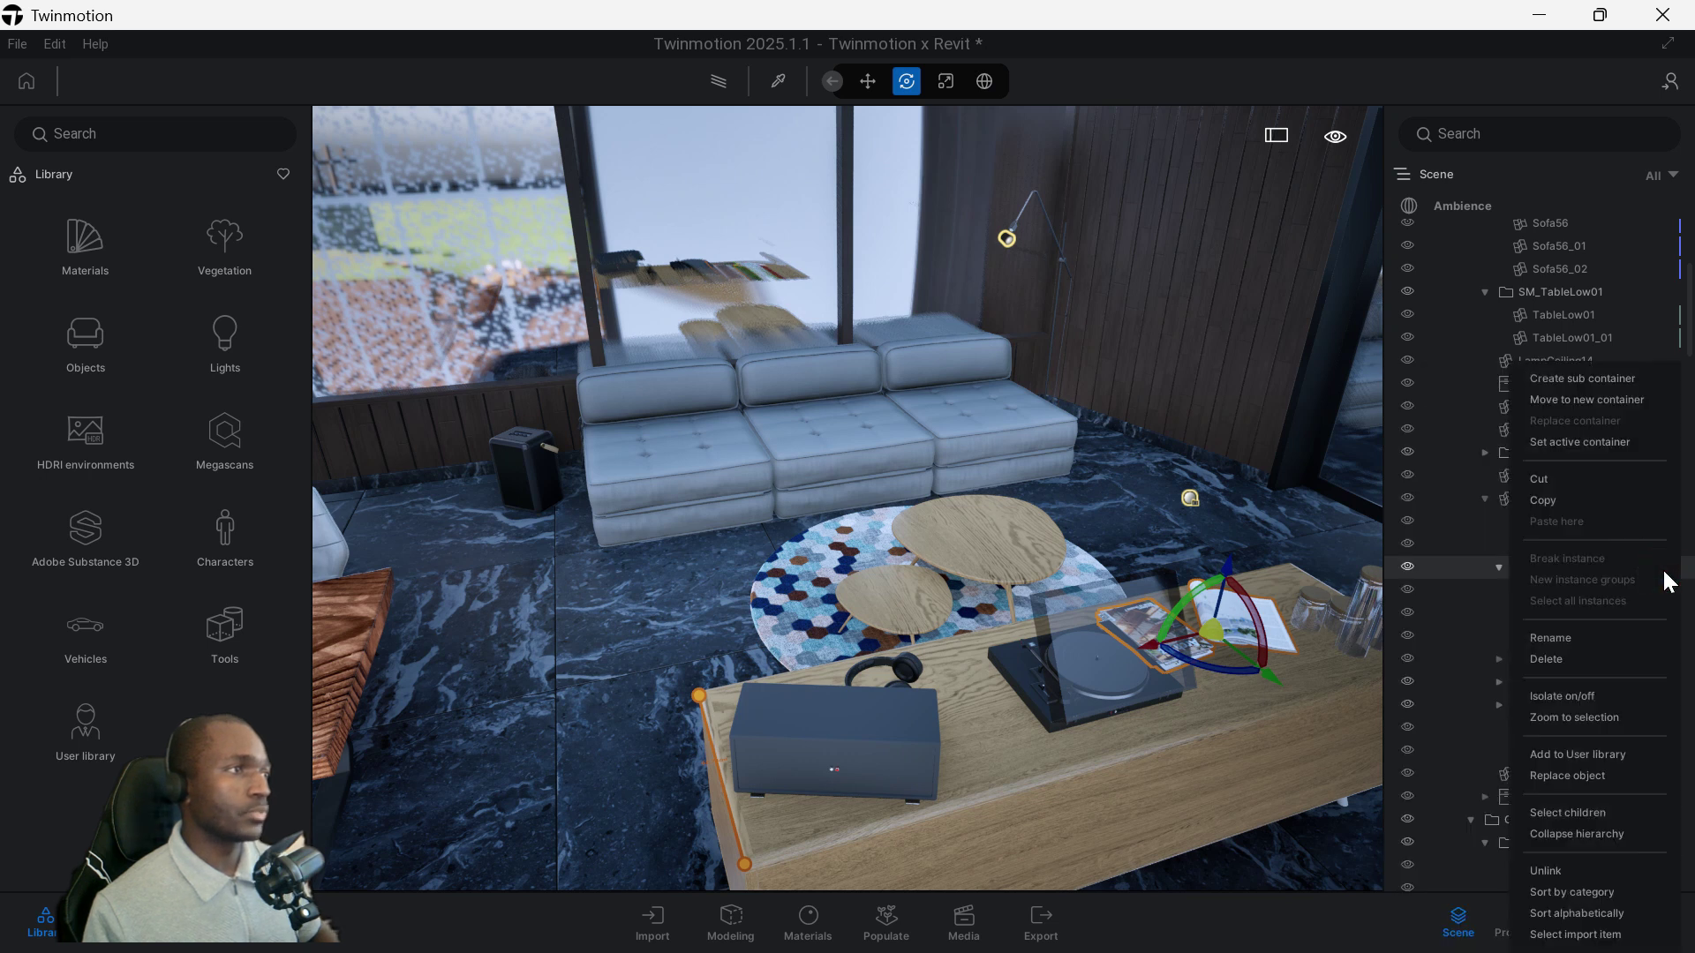
{"action": "left_click", "coordinate": [1591, 381]}
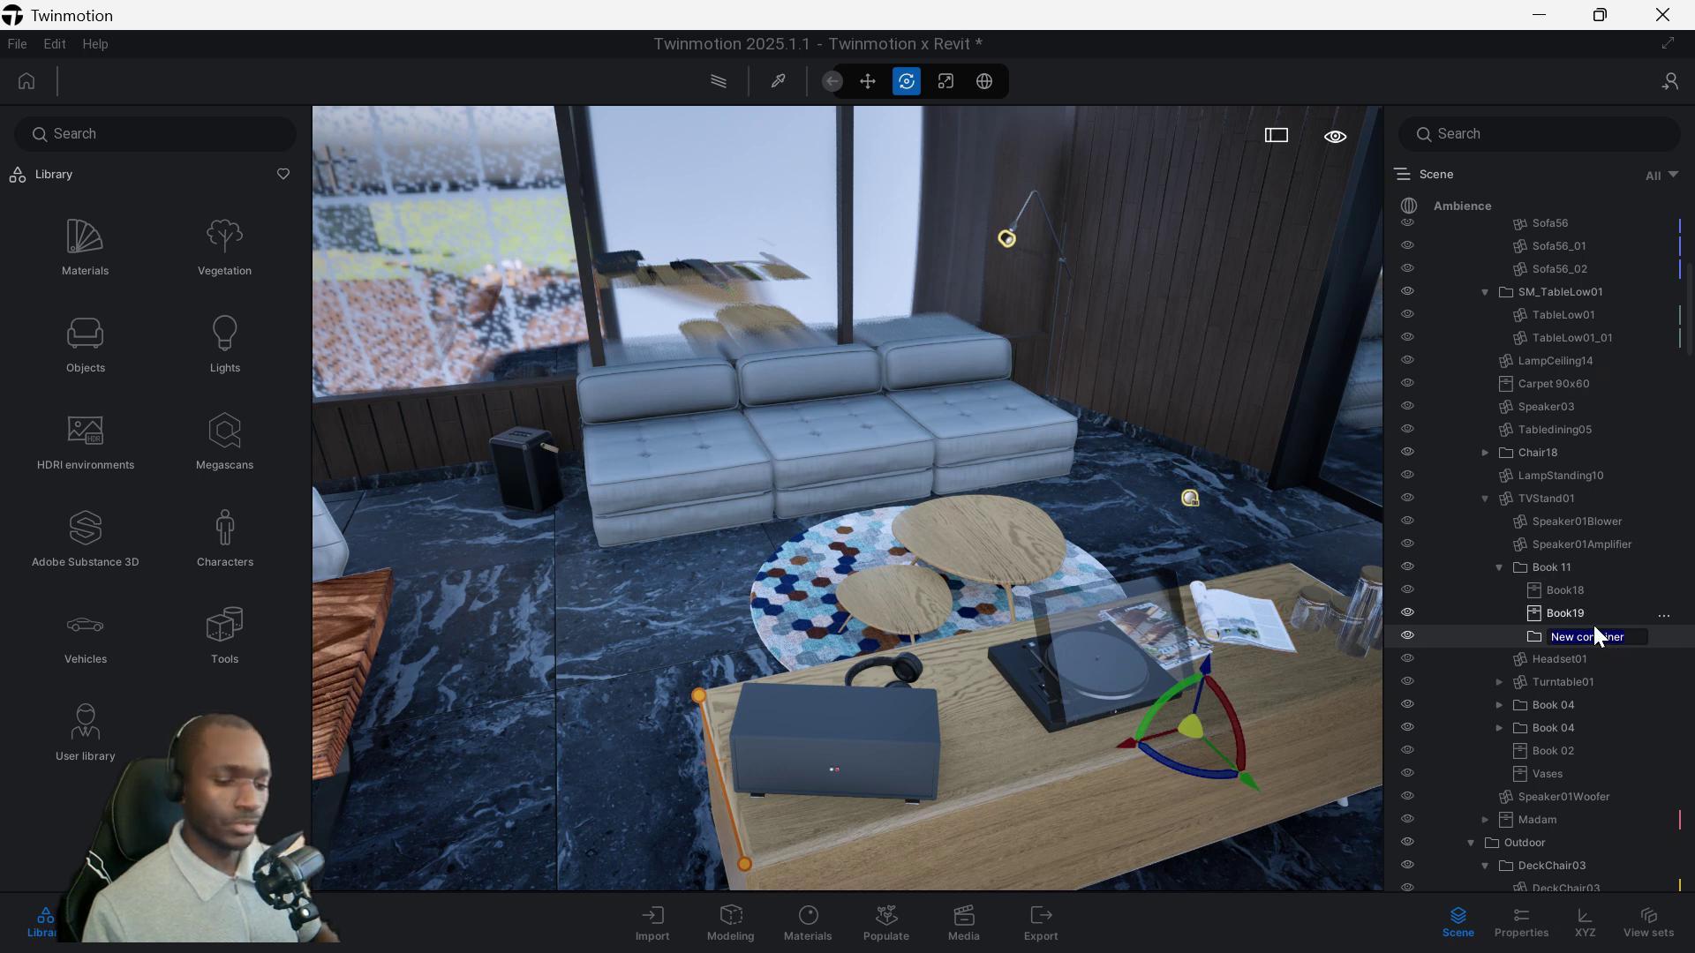
{"action": "type", "text": "001"}
{"action": "left_click", "coordinate": [1582, 563]}
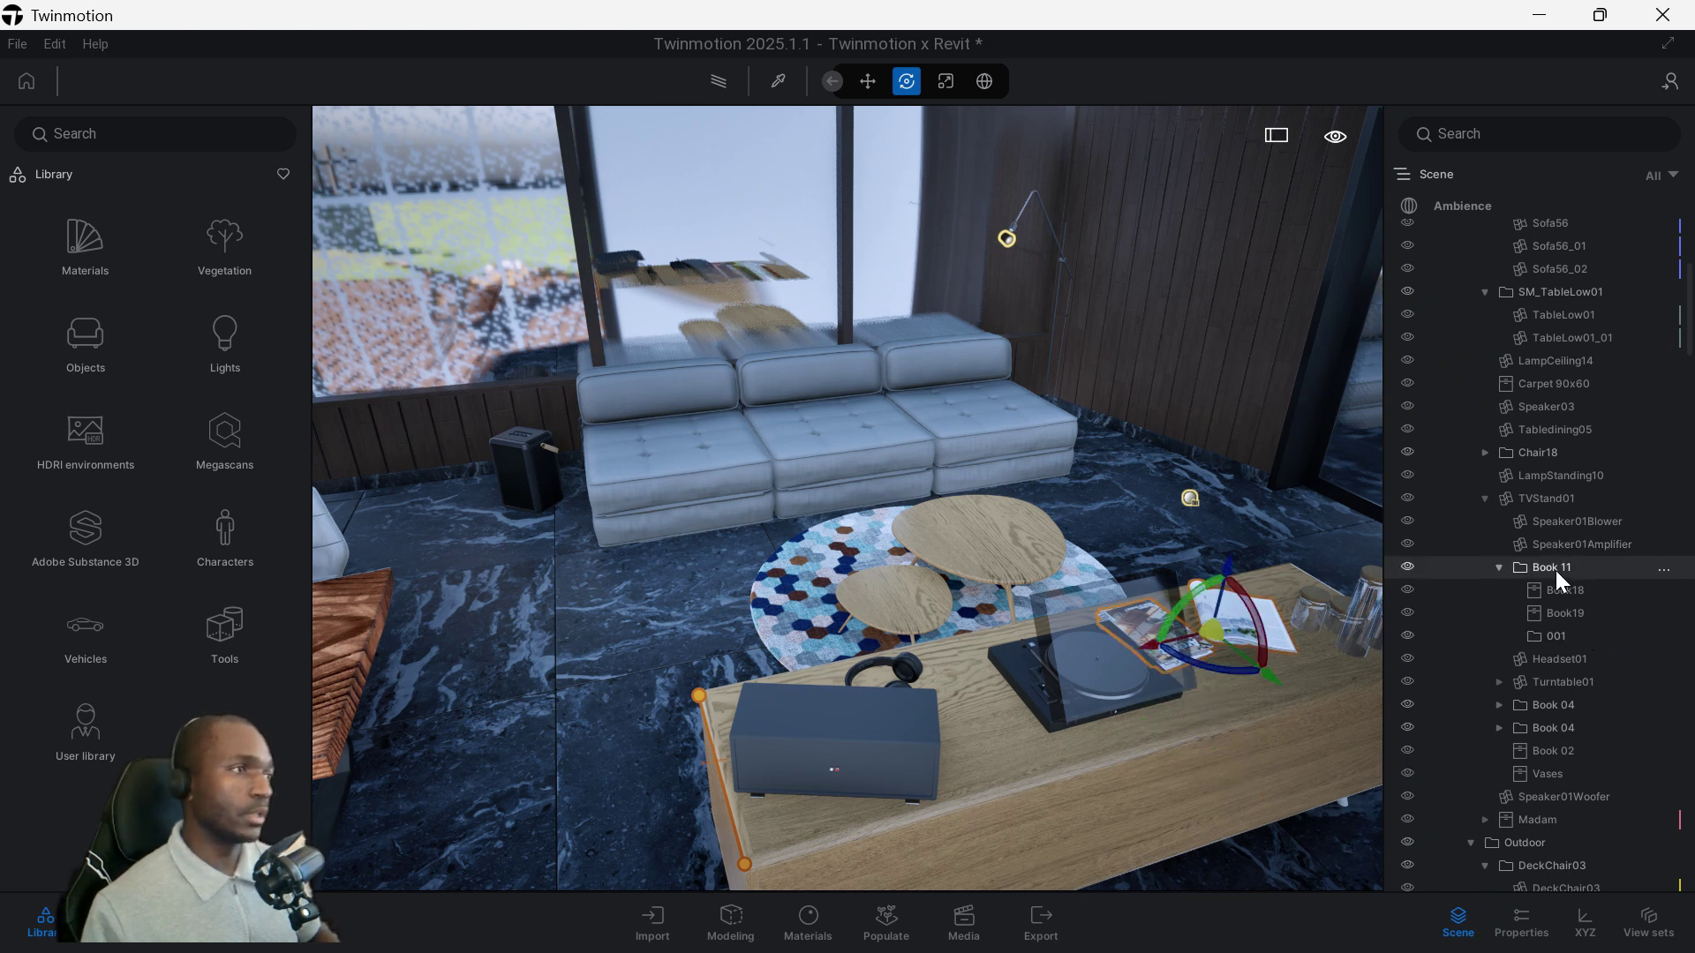
Move the Book 11 container into a new container named "BOOK n co"
{"action": "right_click", "coordinate": [1555, 568]}
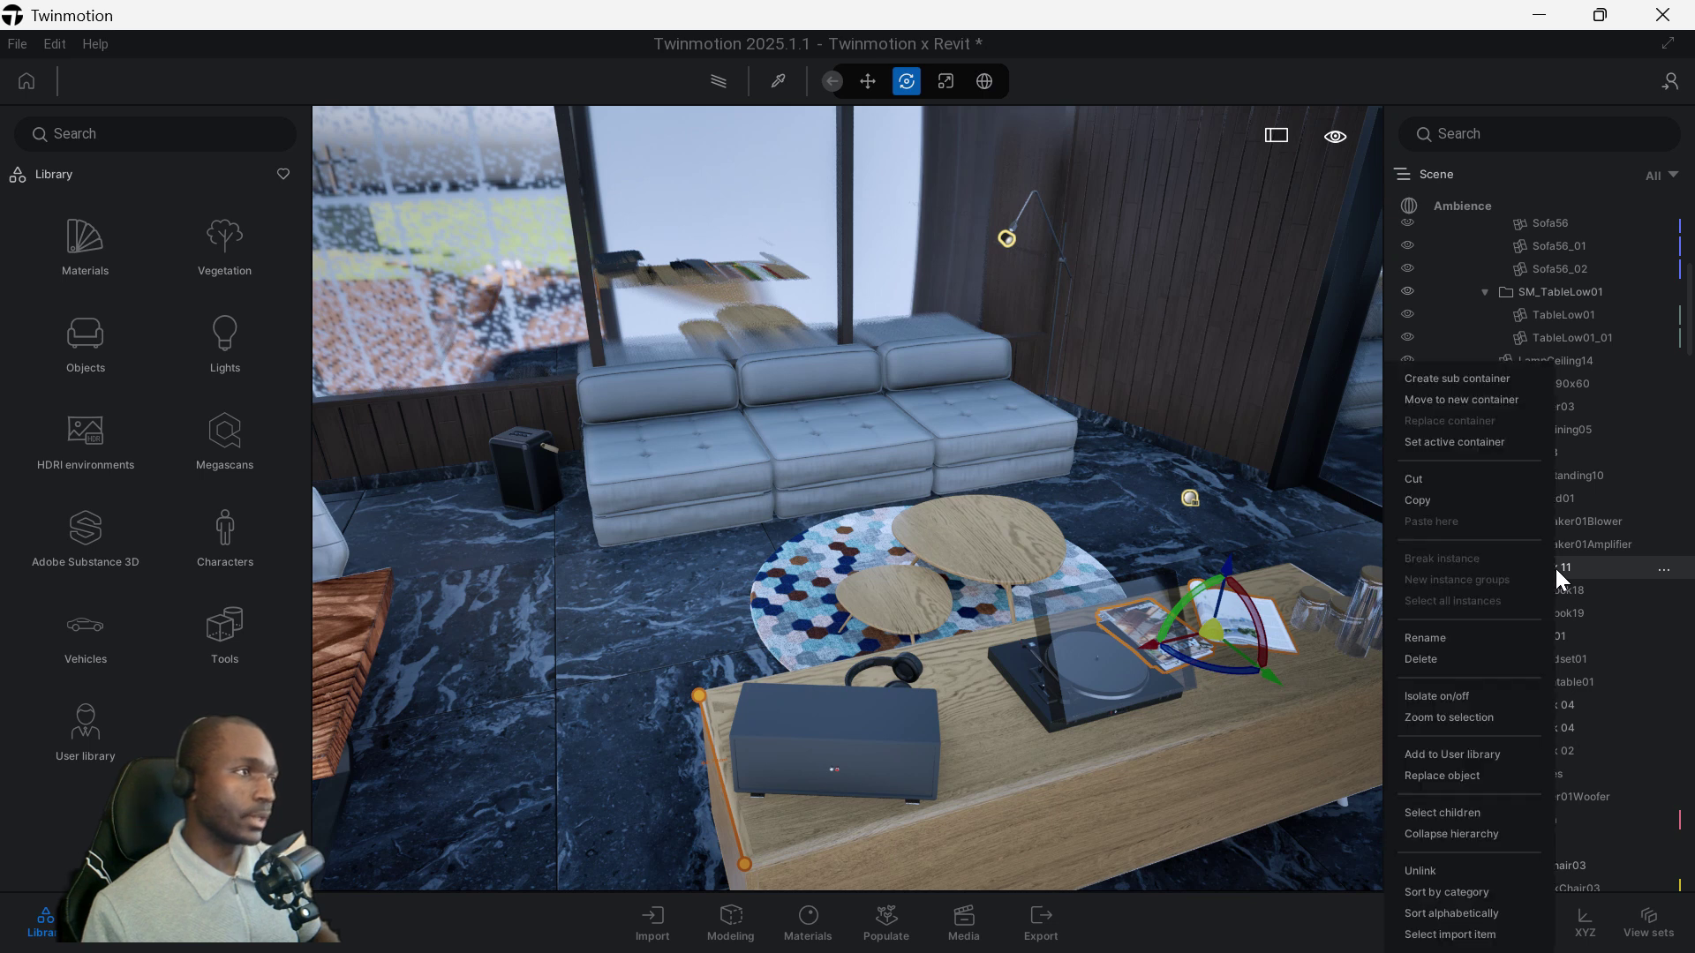
{"action": "left_click", "coordinate": [1473, 401]}
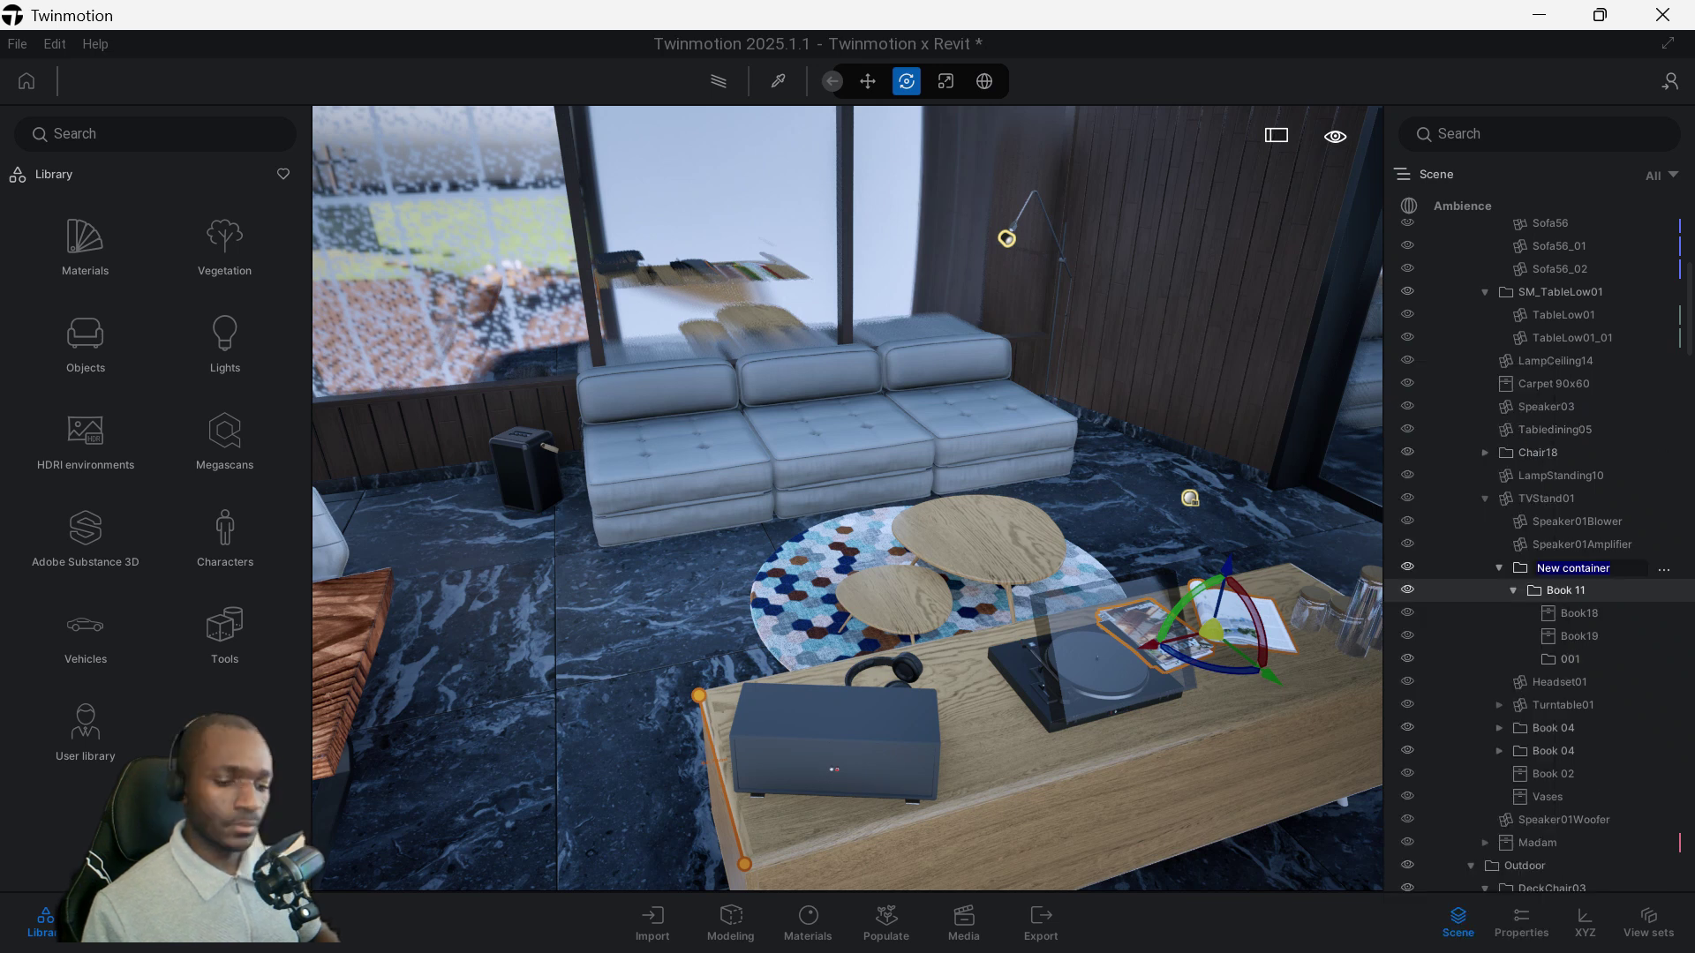
{"action": "type", "text": "BOOK"}
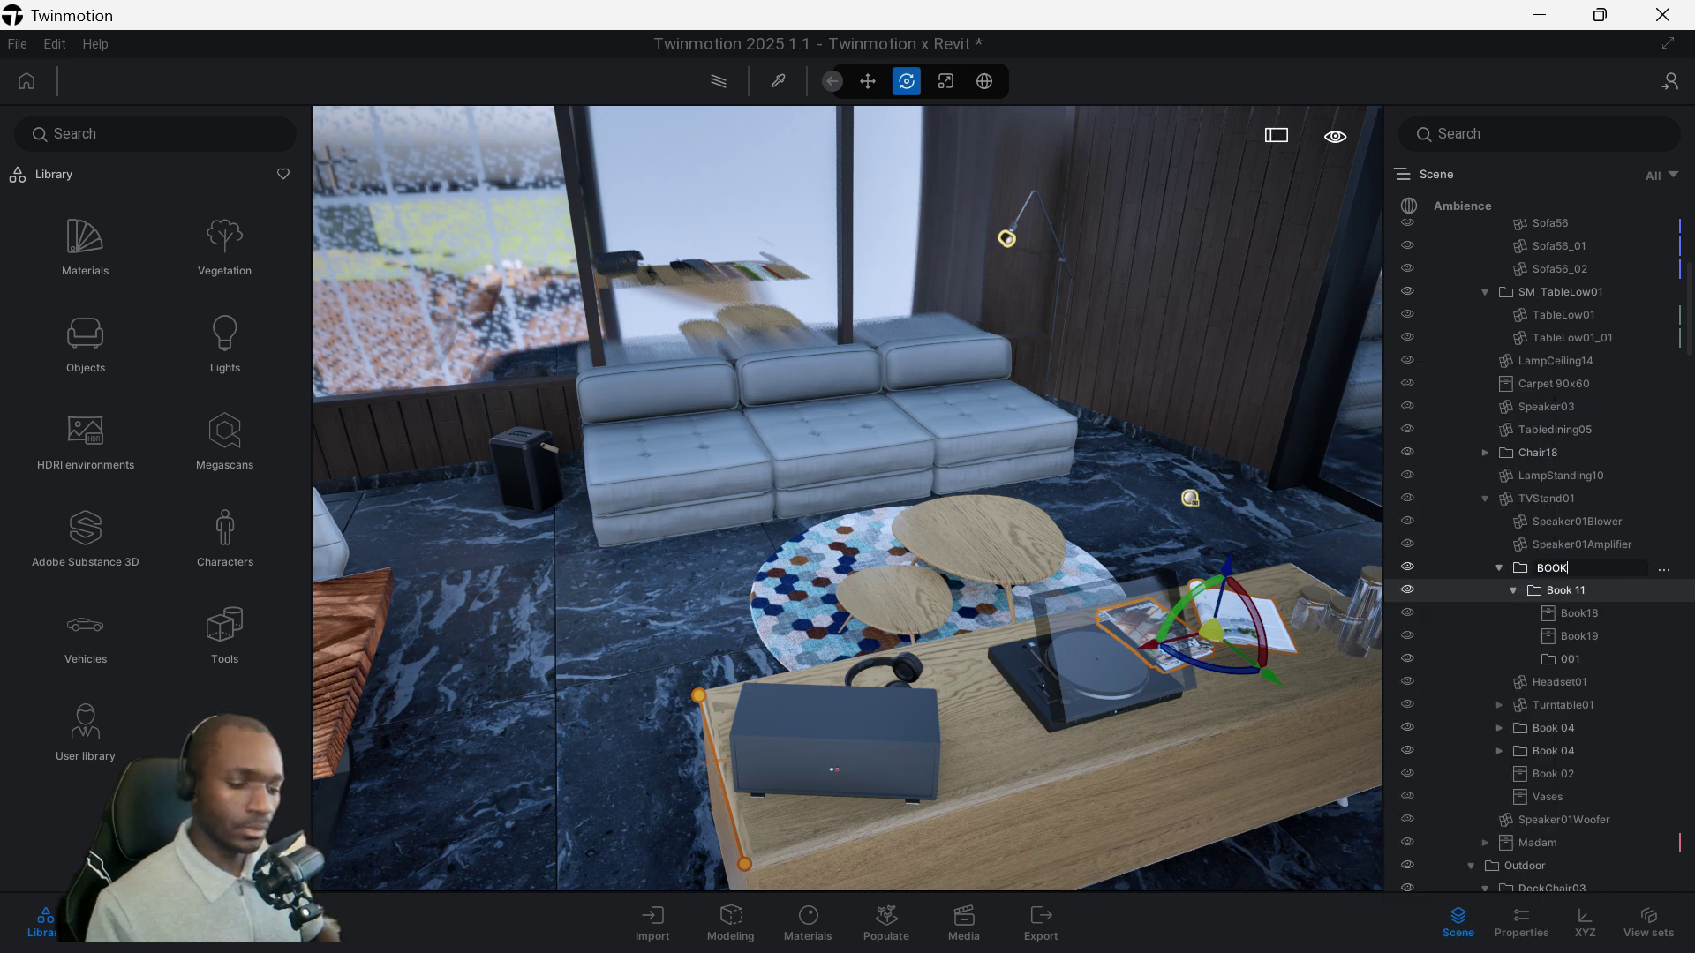
{"action": "type", "text": " n co"}
Set "BOOK n co" as the active container and toggle its visibility off and back on
{"action": "right_click", "coordinate": [1566, 567]}
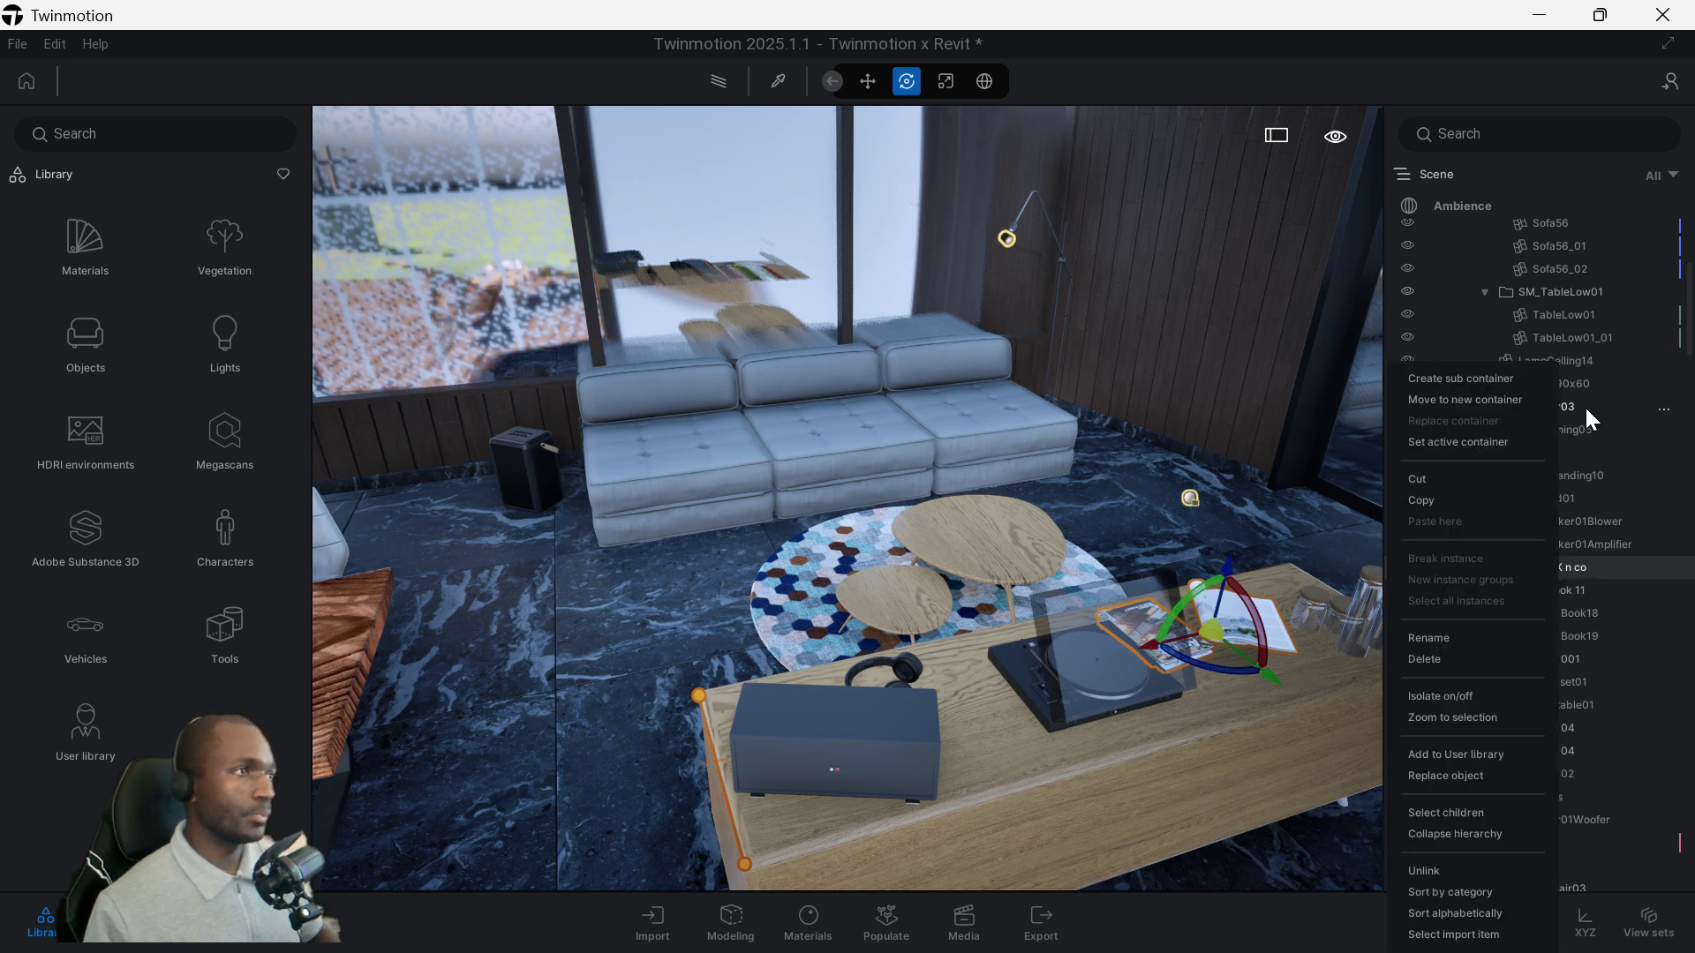
{"action": "left_click", "coordinate": [1476, 441]}
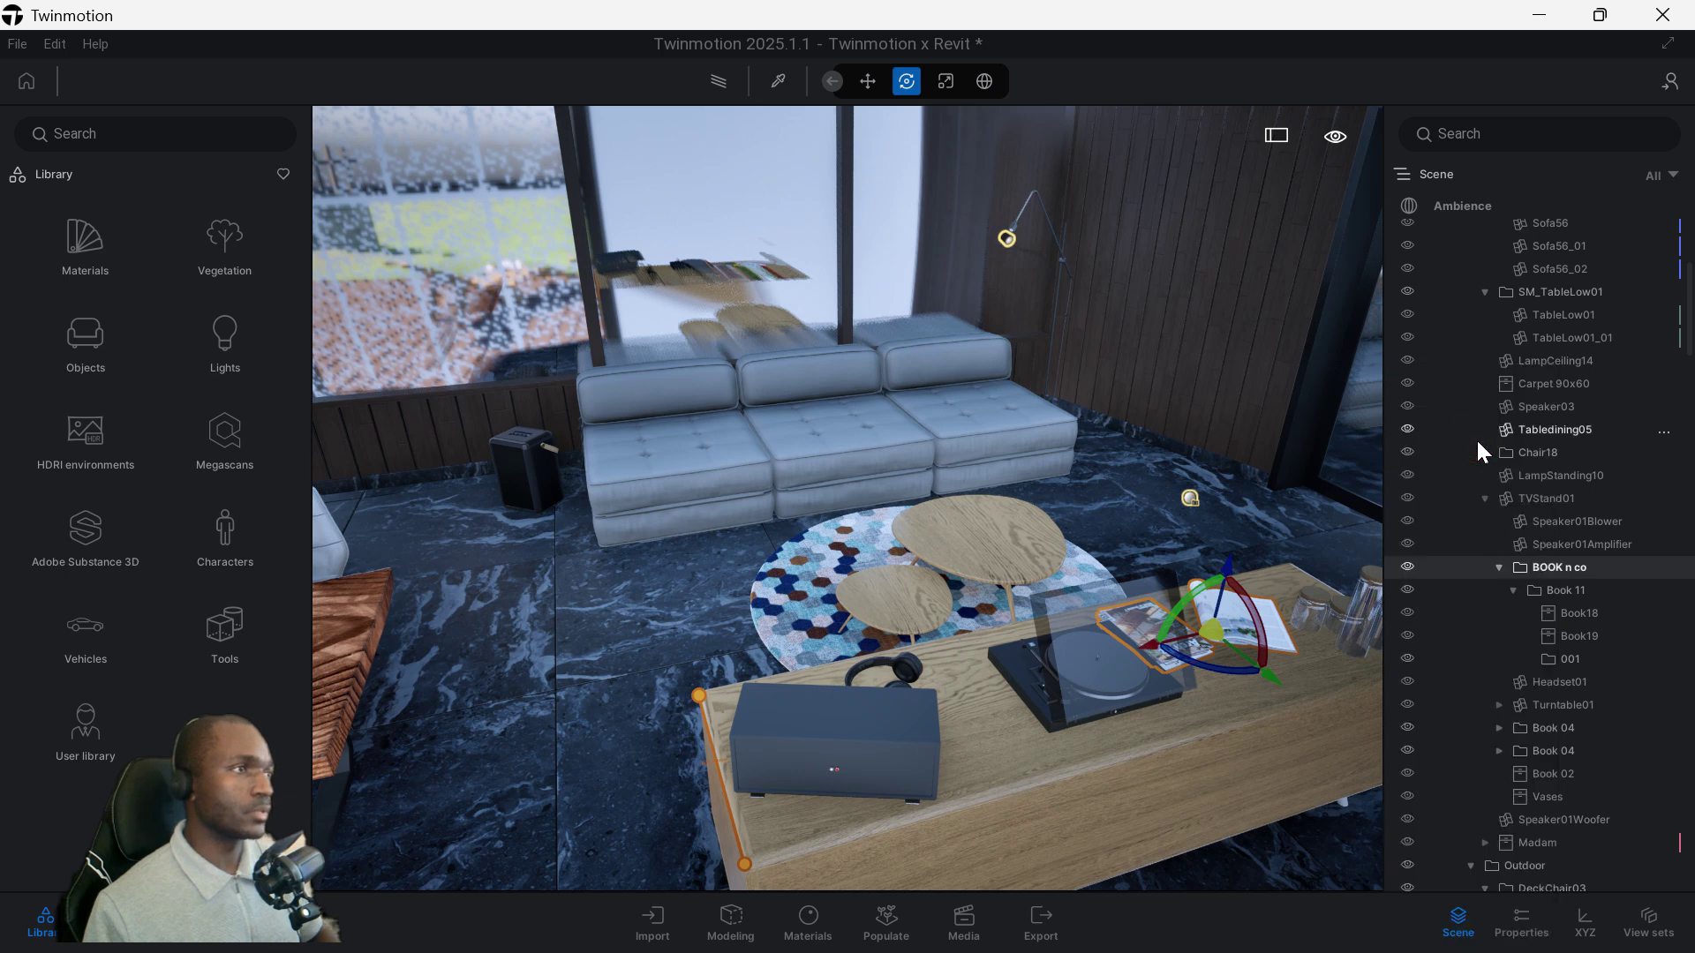
{"action": "left_click", "coordinate": [1407, 567]}
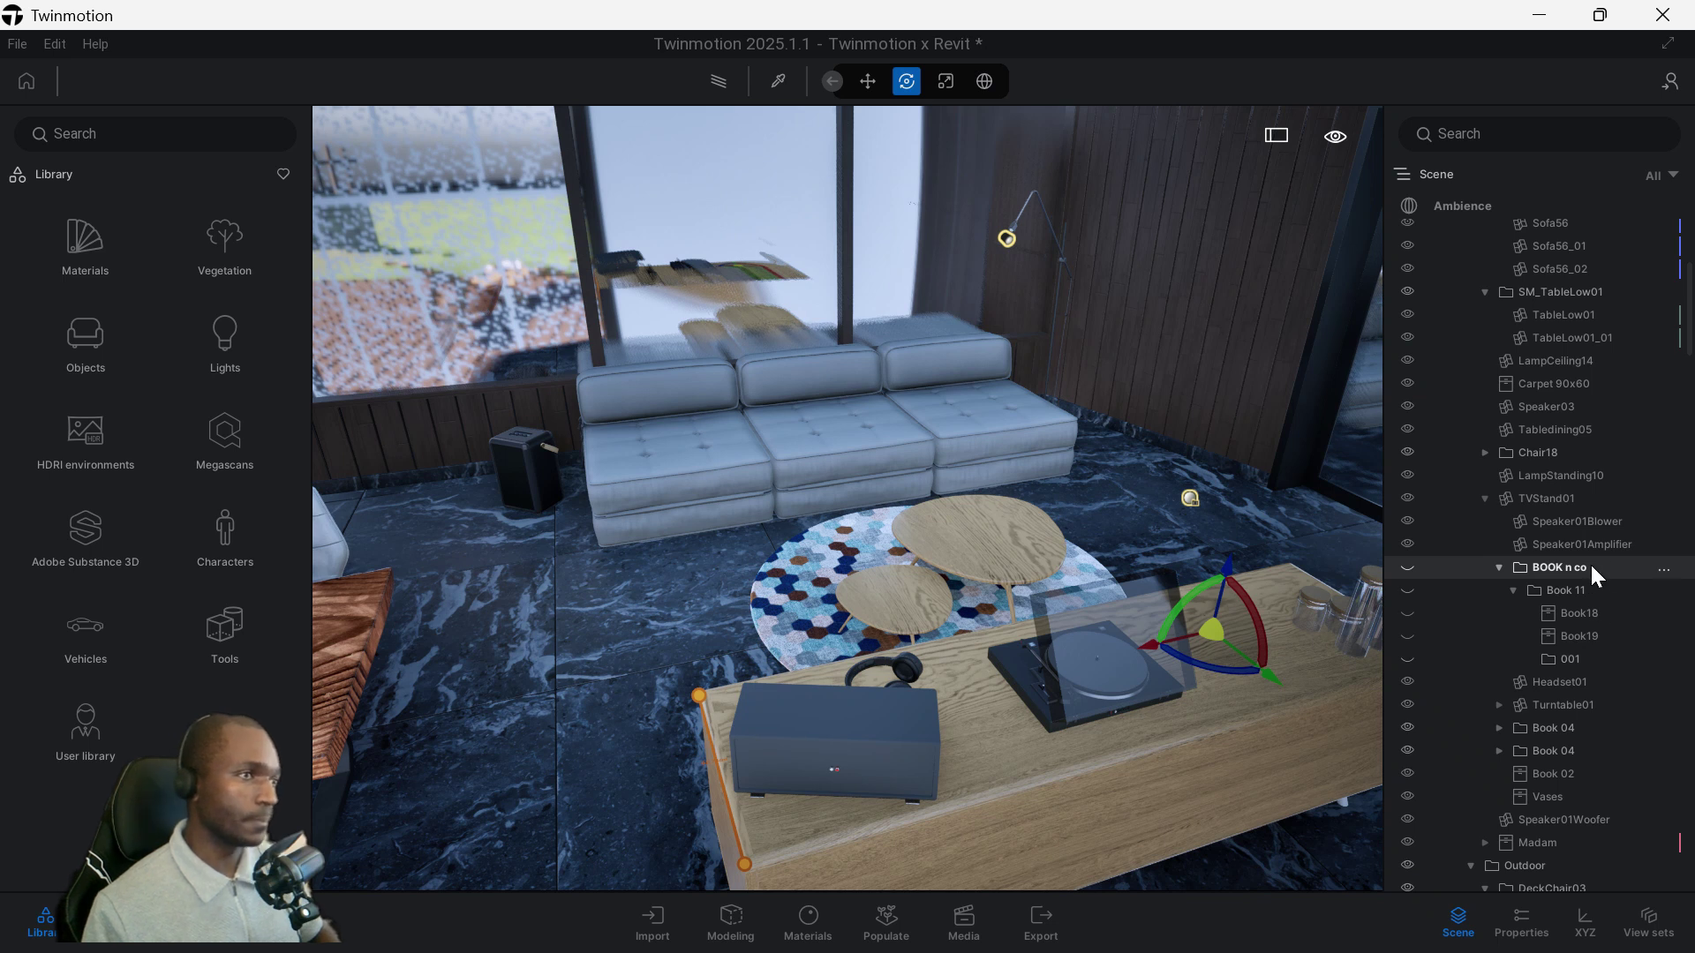
{"action": "left_click", "coordinate": [1407, 567]}
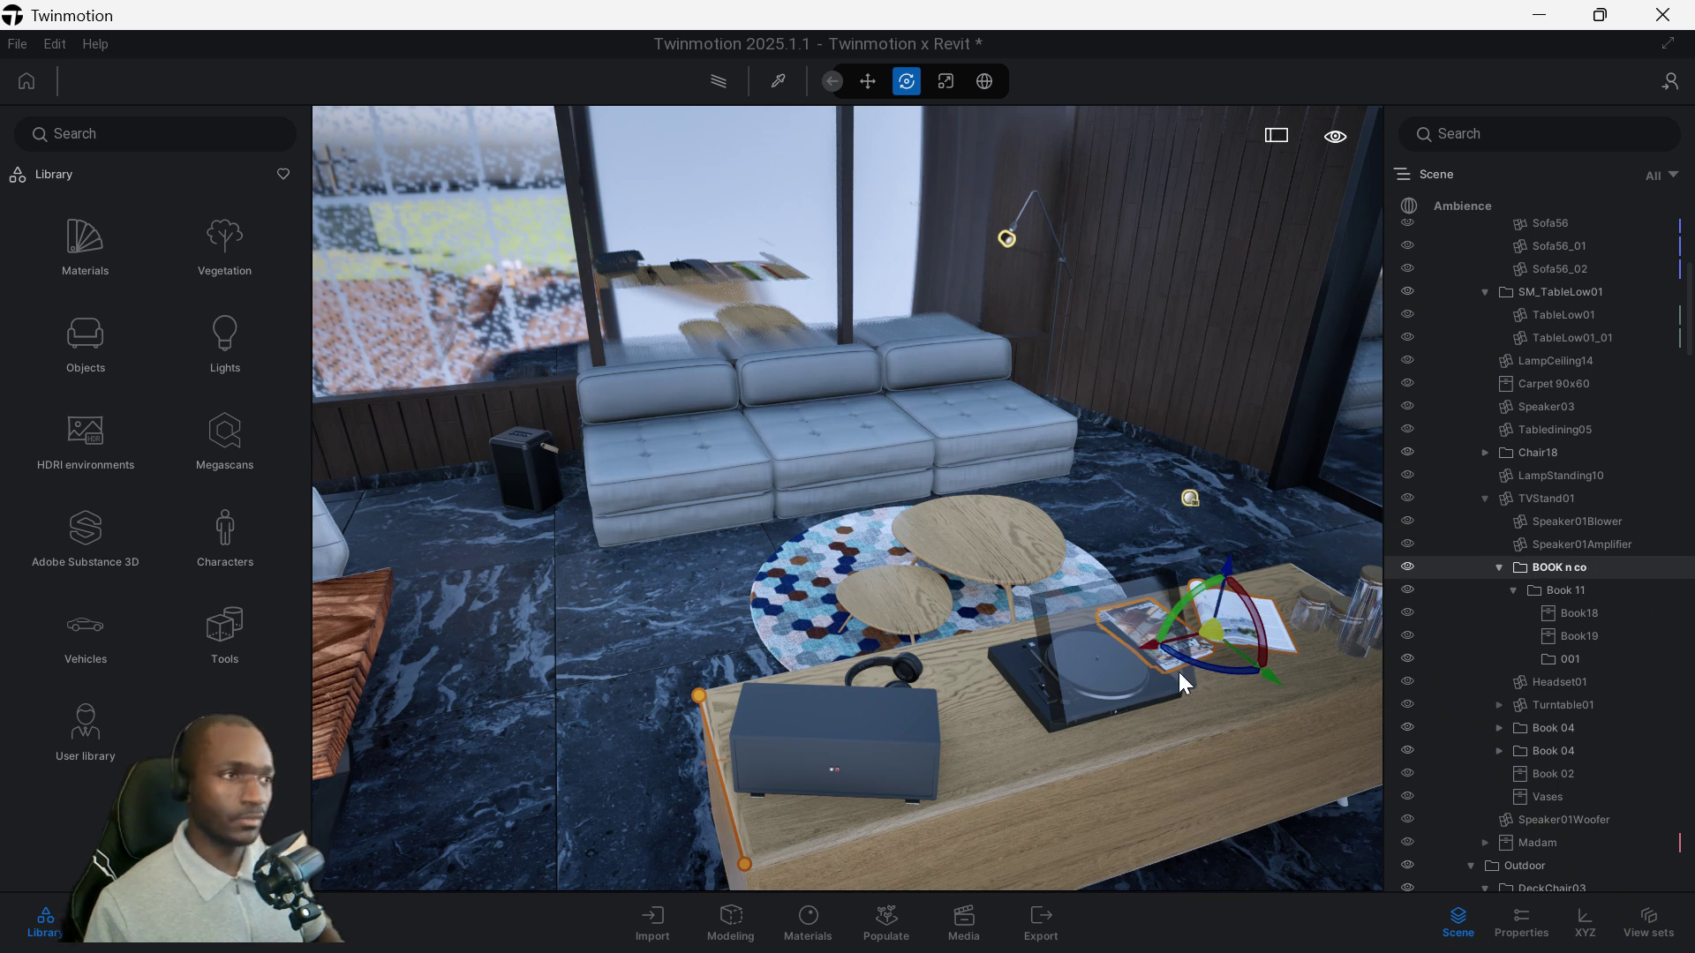
Add the turntable dust cover, Speaker01Blower, Sofa56_01 and Sofa56_02 to the "BOOK n co" selection and hide all selected items
{"action": "left_click", "coordinate": [1085, 676]}
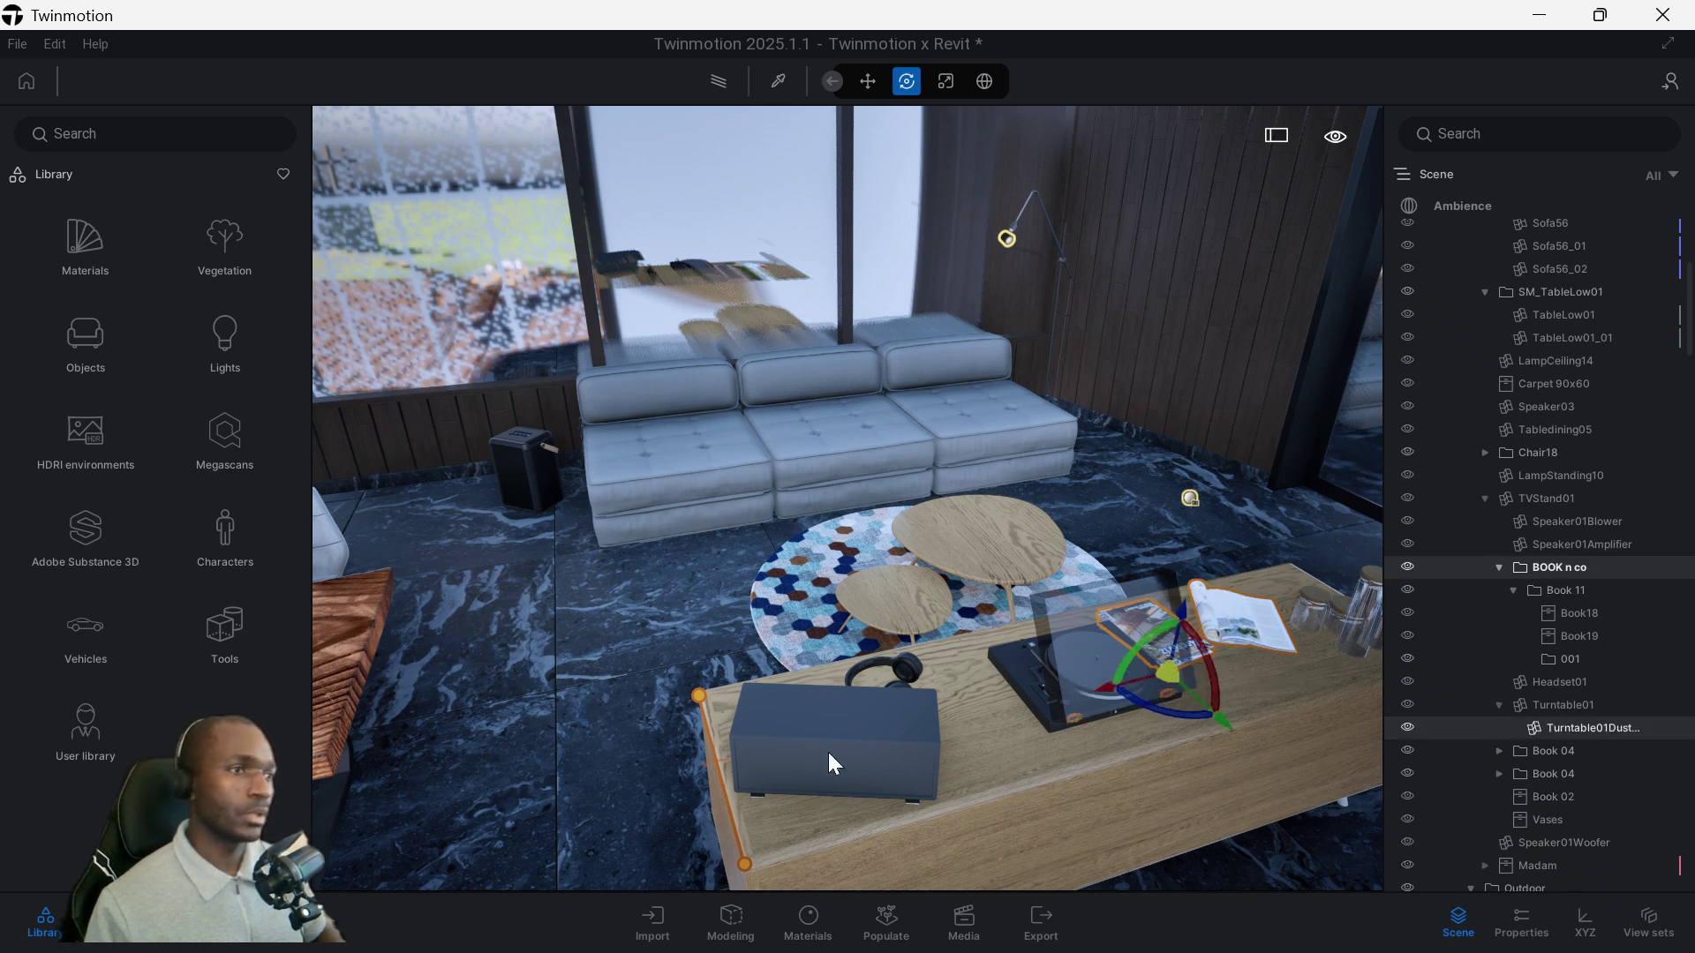
{"action": "left_click", "coordinate": [830, 761]}
{"action": "left_click", "coordinate": [799, 439], "text": "ctrl"}
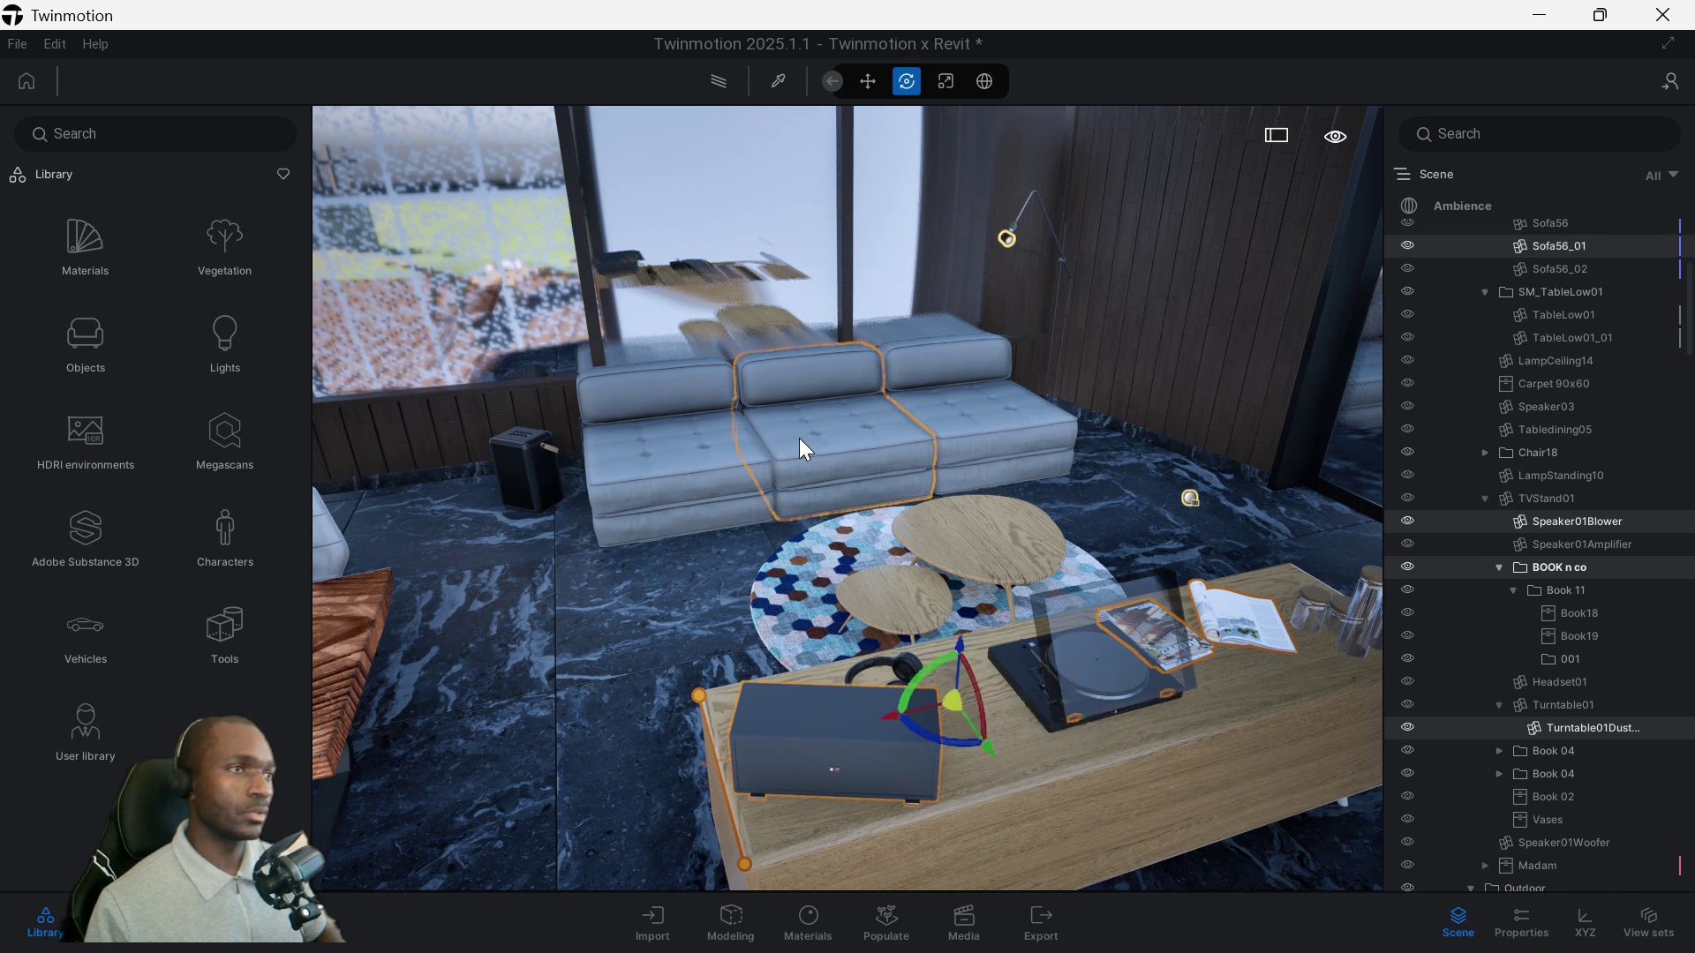
{"action": "left_click", "coordinate": [764, 469], "text": "ctrl"}
{"action": "left_click", "coordinate": [1405, 567]}
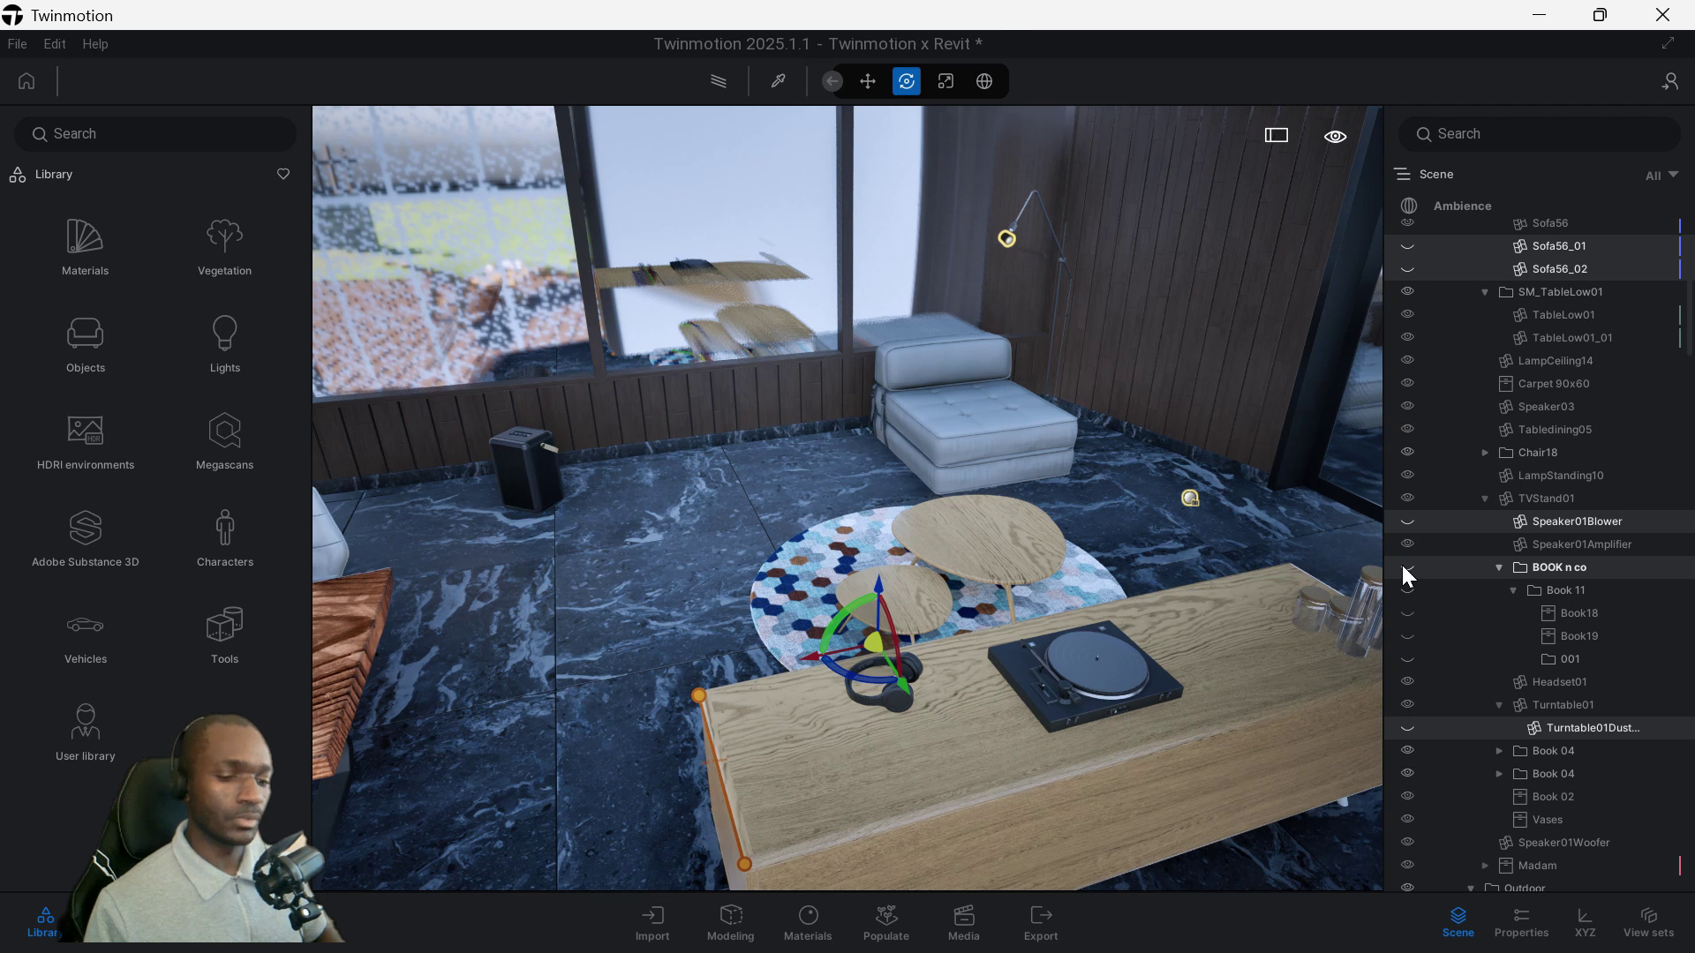
Show the hidden selected items again and move the BOOK n co container into Chair18 by cutting and pasting it
{"action": "left_click", "coordinate": [1404, 567]}
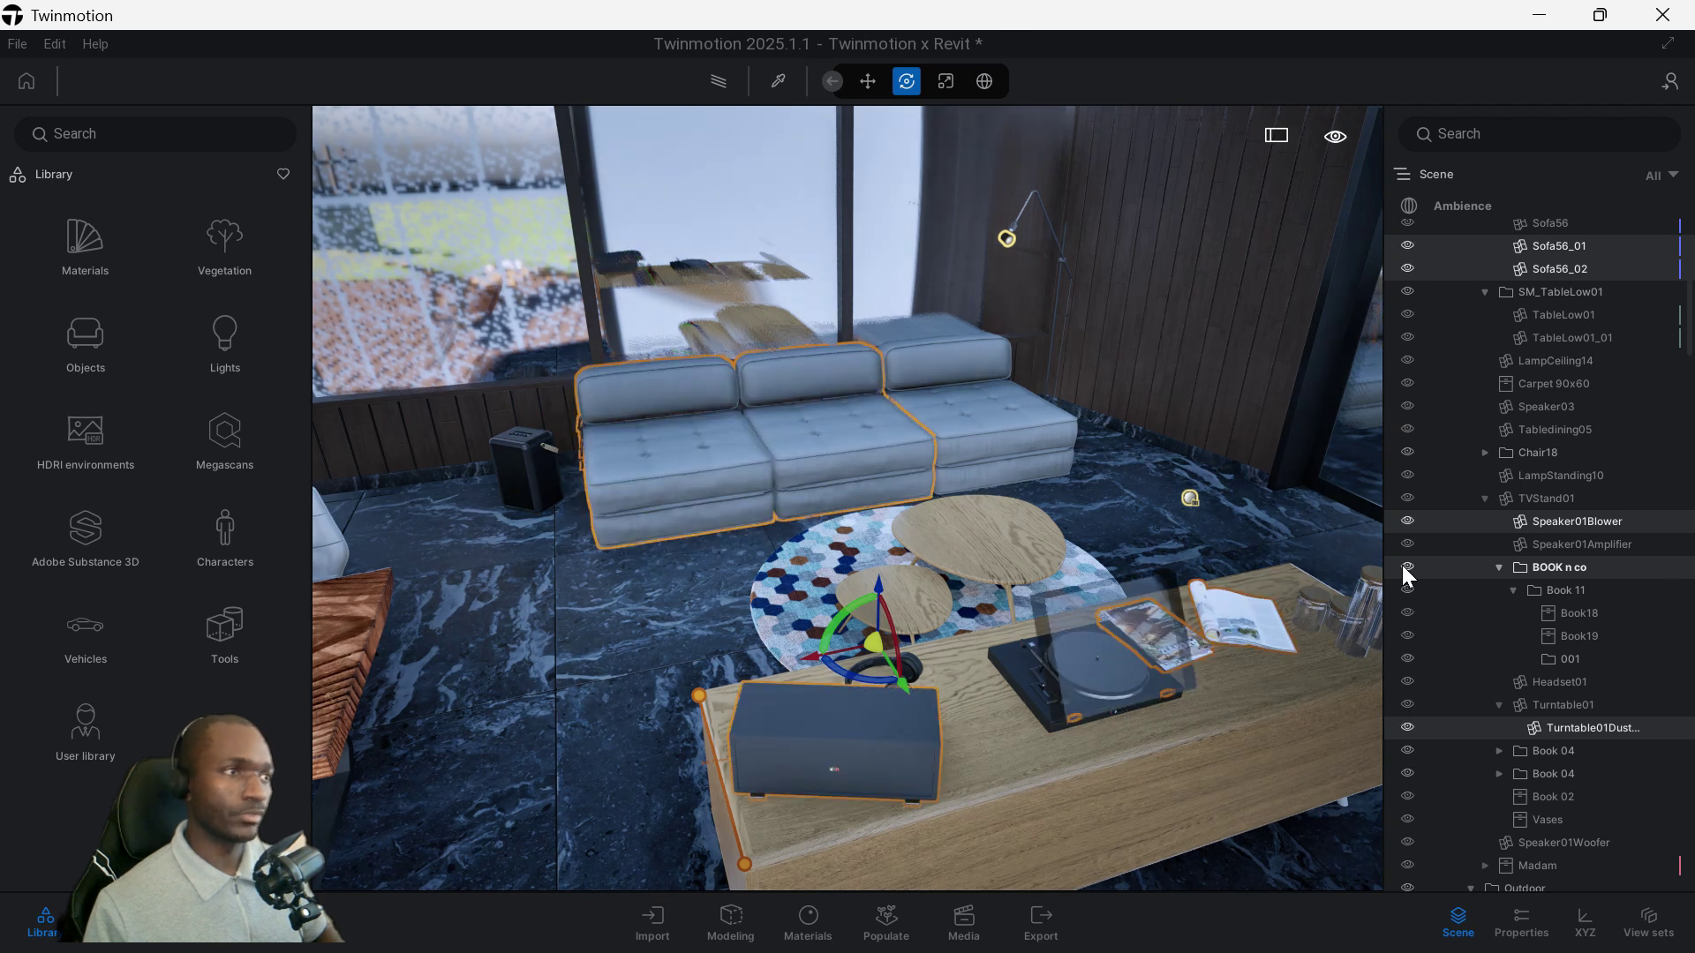
{"action": "left_click", "coordinate": [1556, 569]}
{"action": "right_click", "coordinate": [1555, 569]}
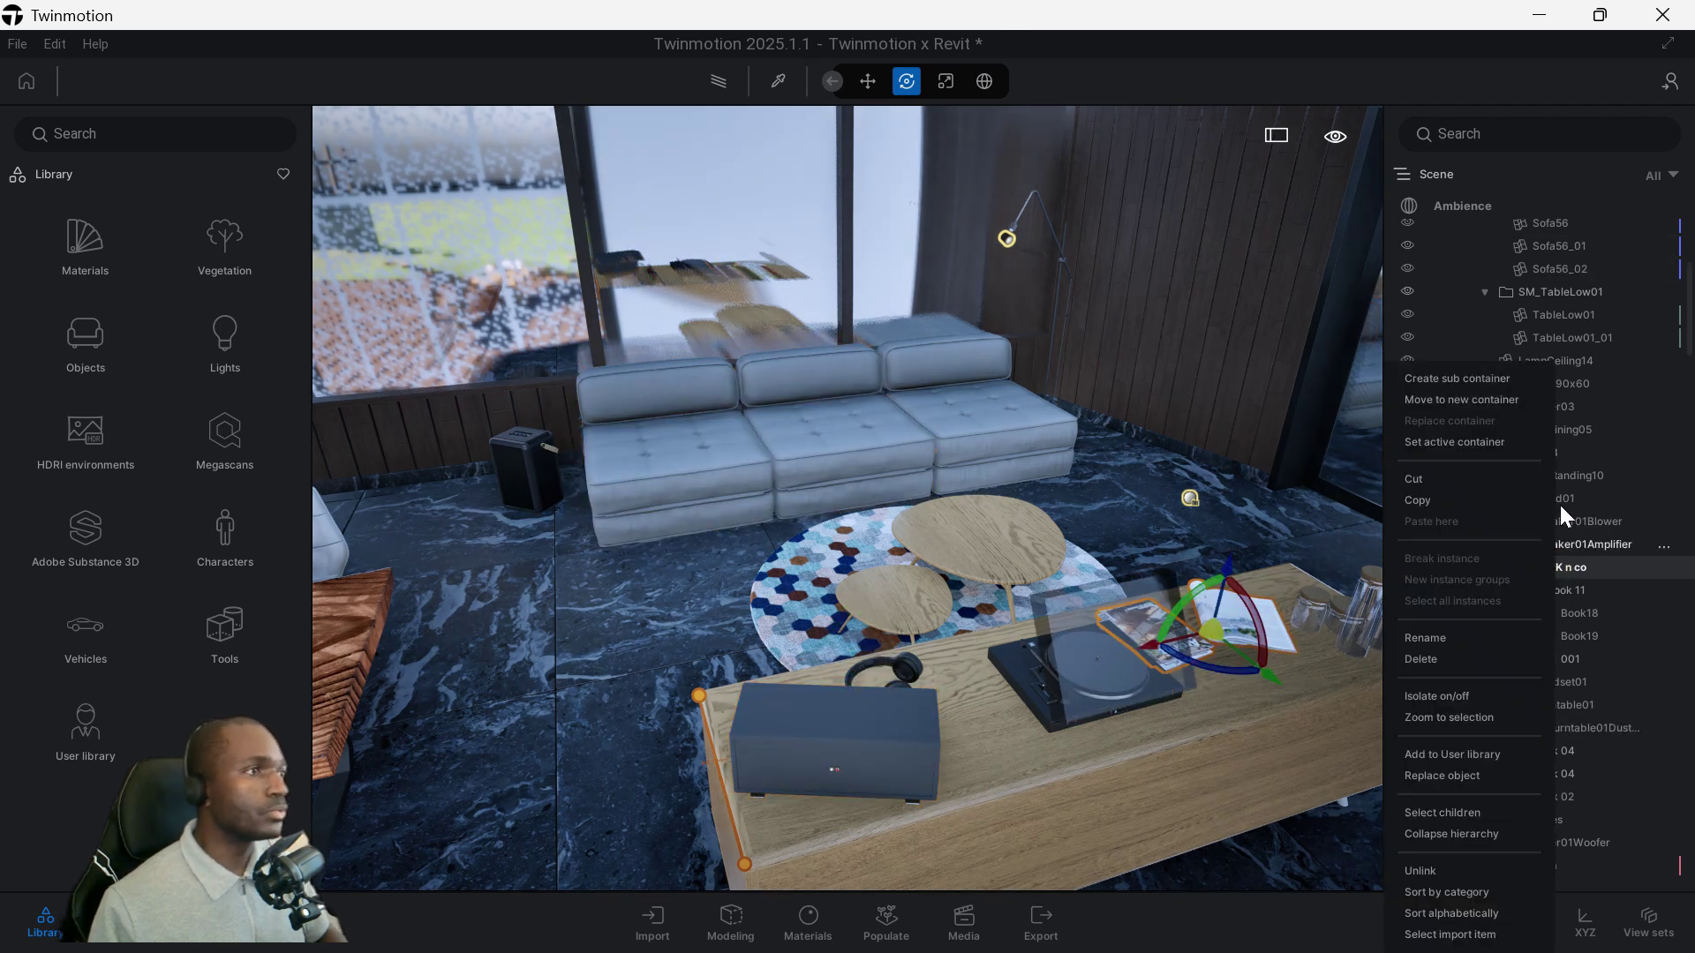
{"action": "left_click", "coordinate": [1435, 479]}
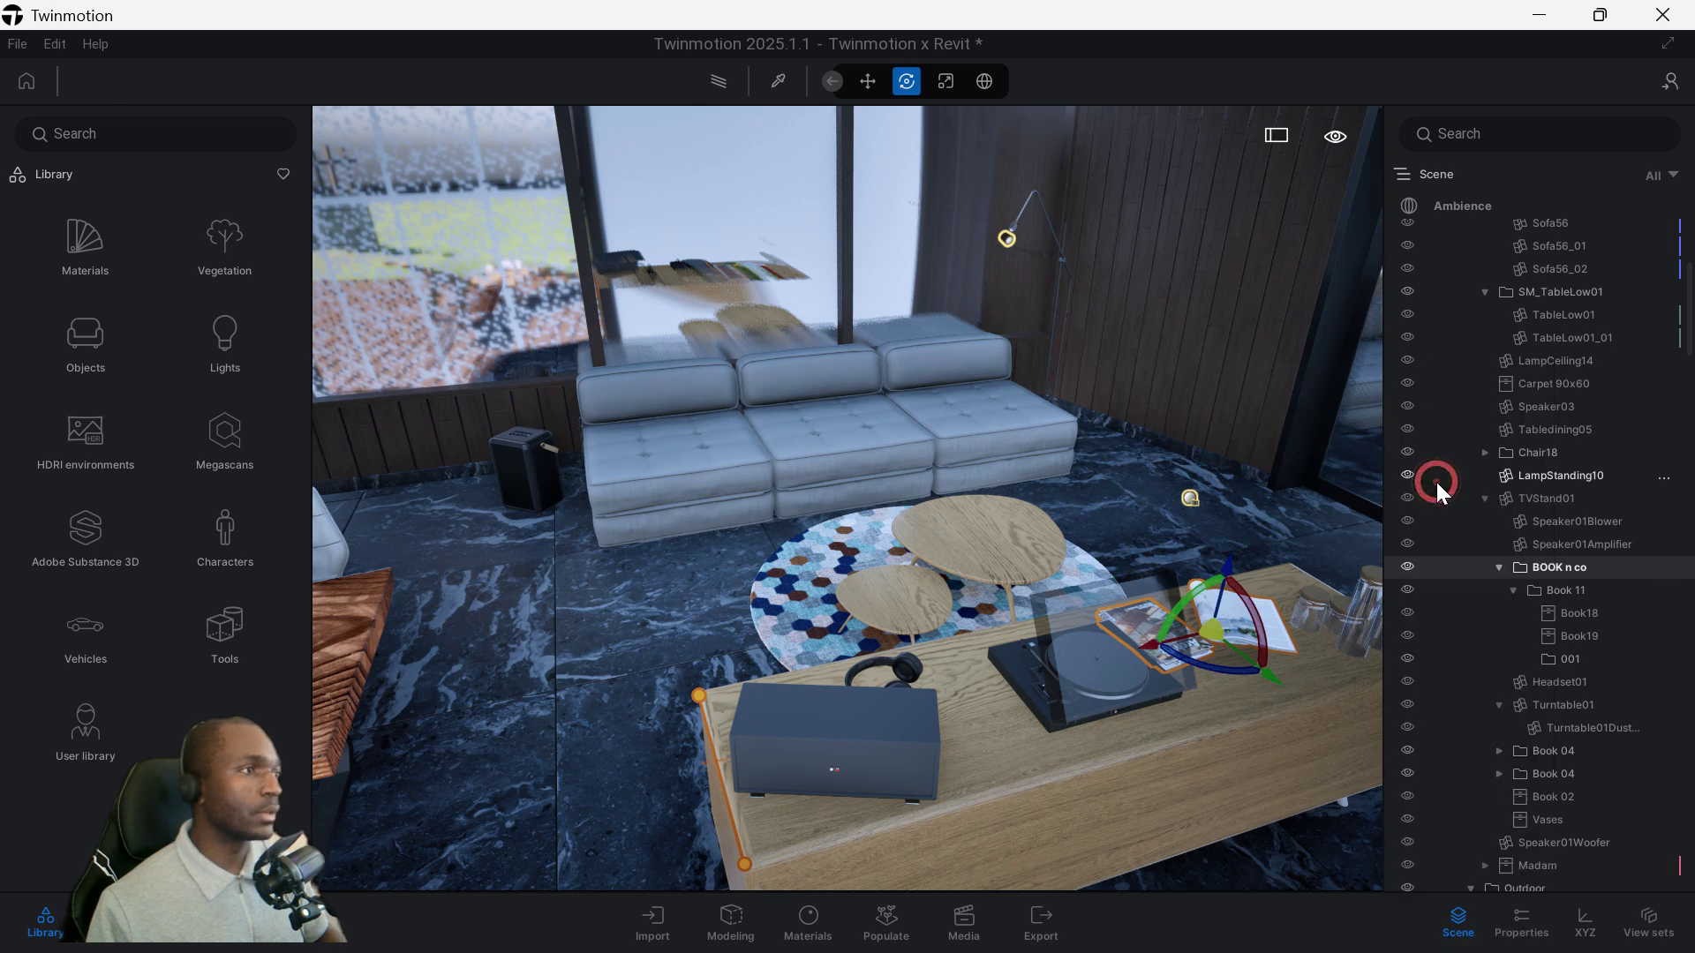
{"action": "right_click", "coordinate": [1538, 454]}
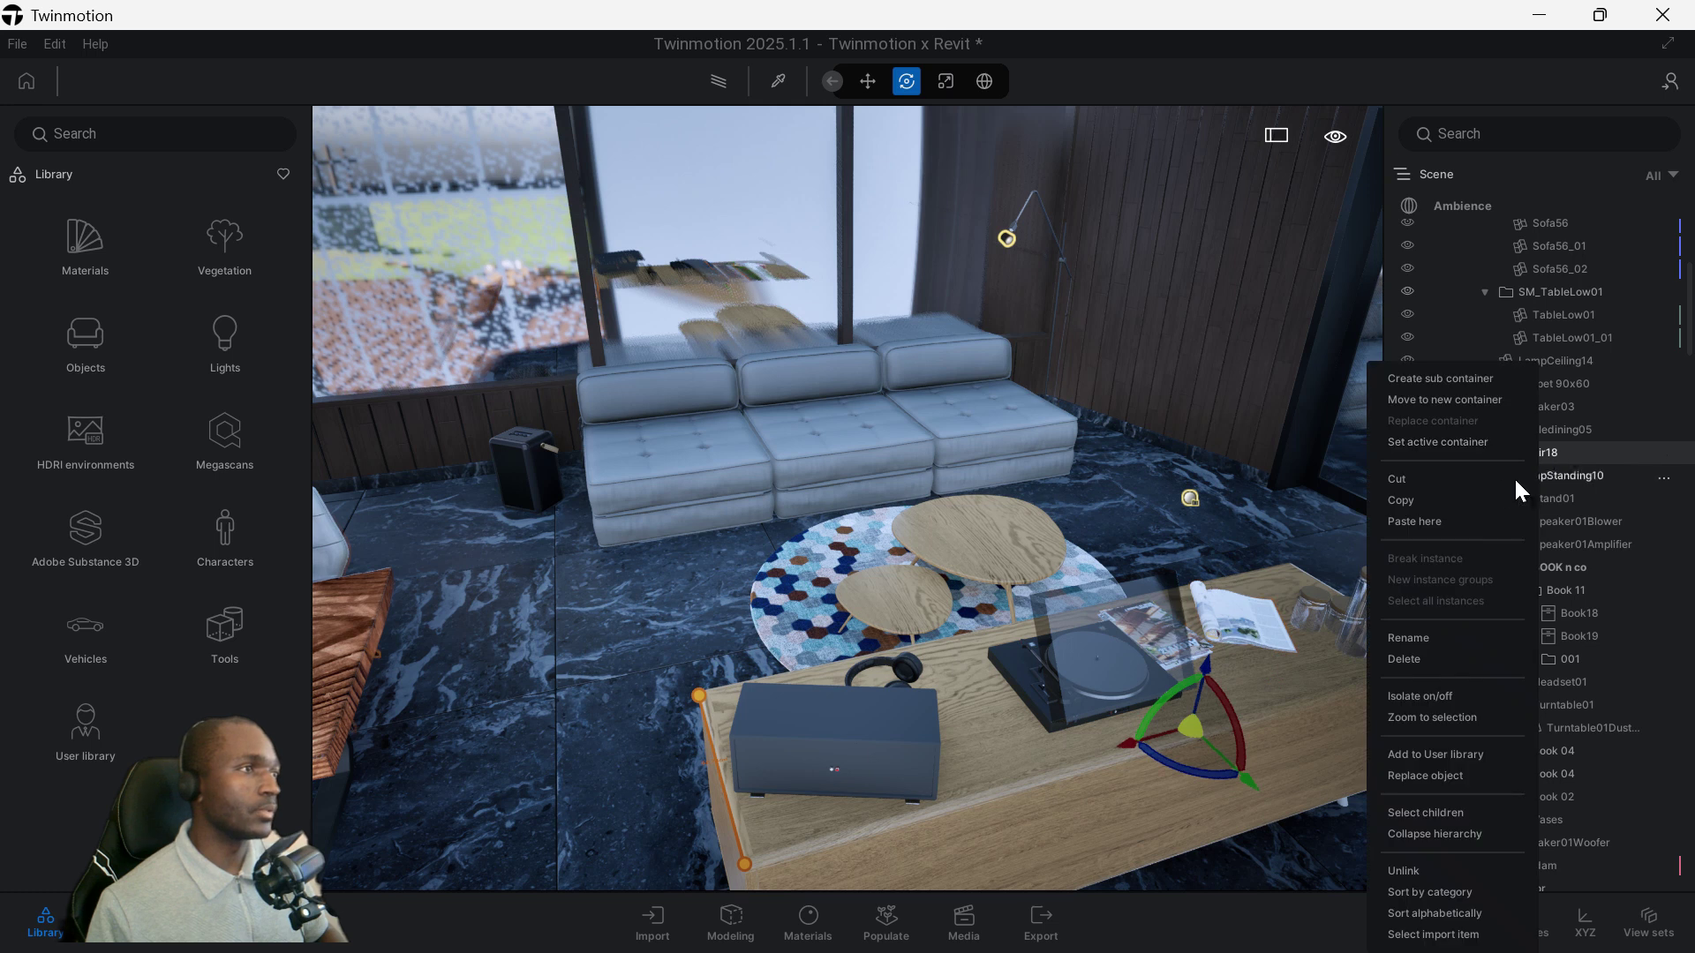
{"action": "left_click", "coordinate": [1439, 522]}
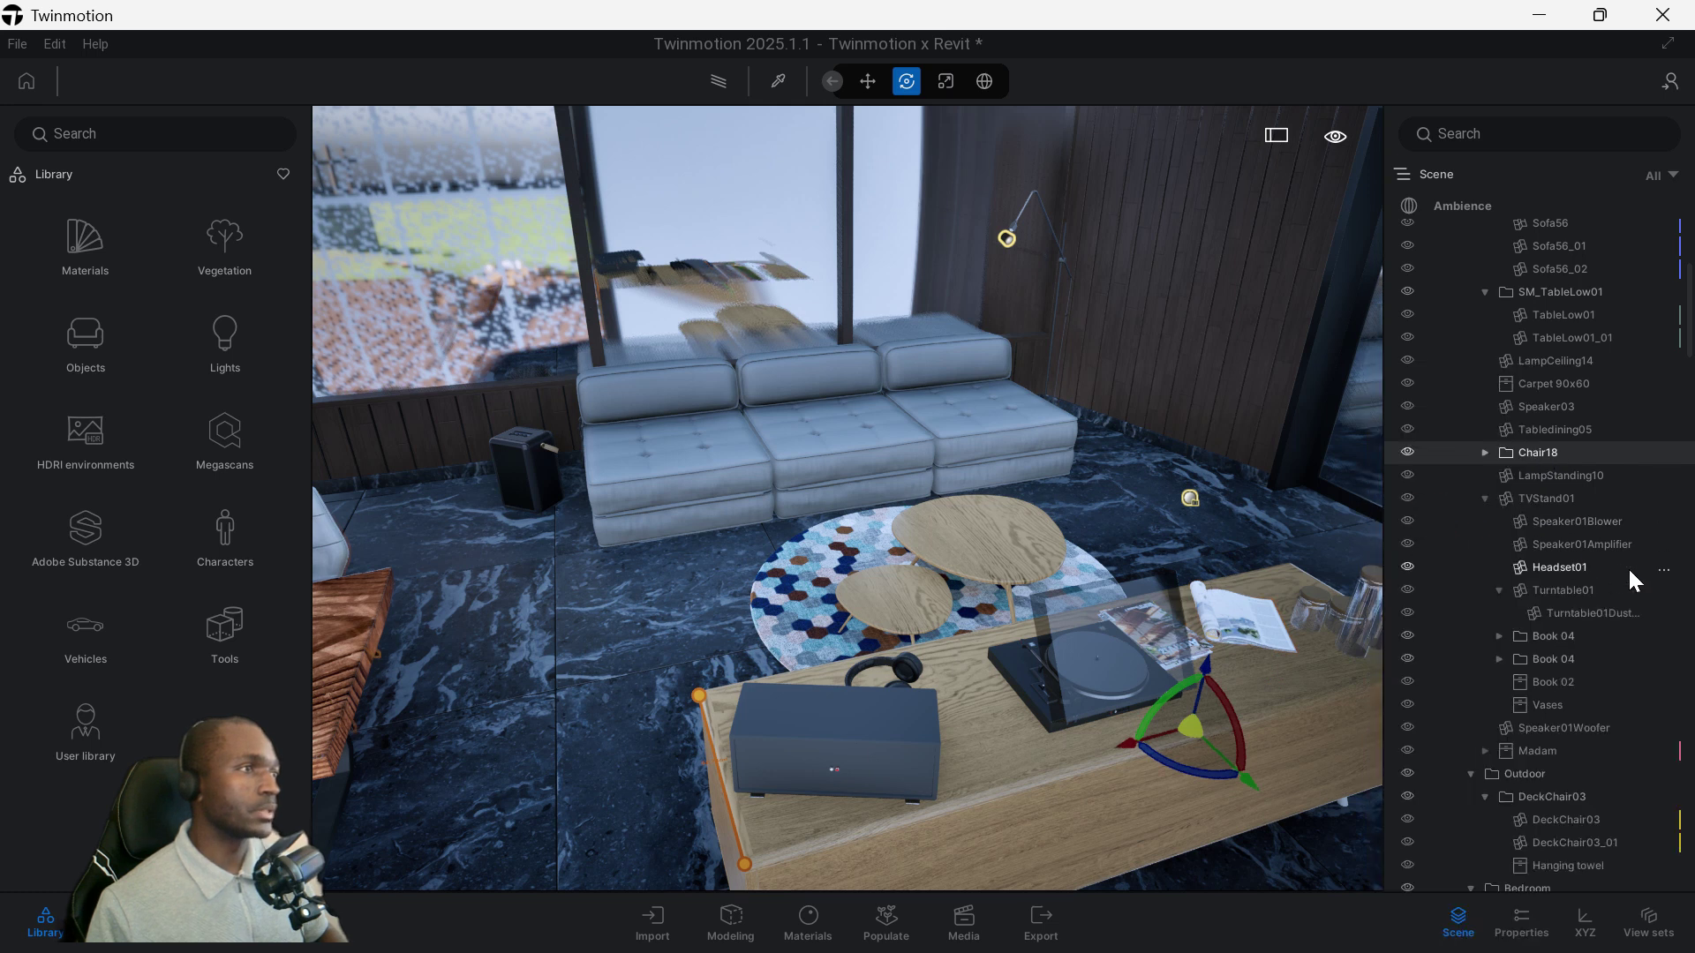
{"action": "left_click", "coordinate": [1568, 611]}
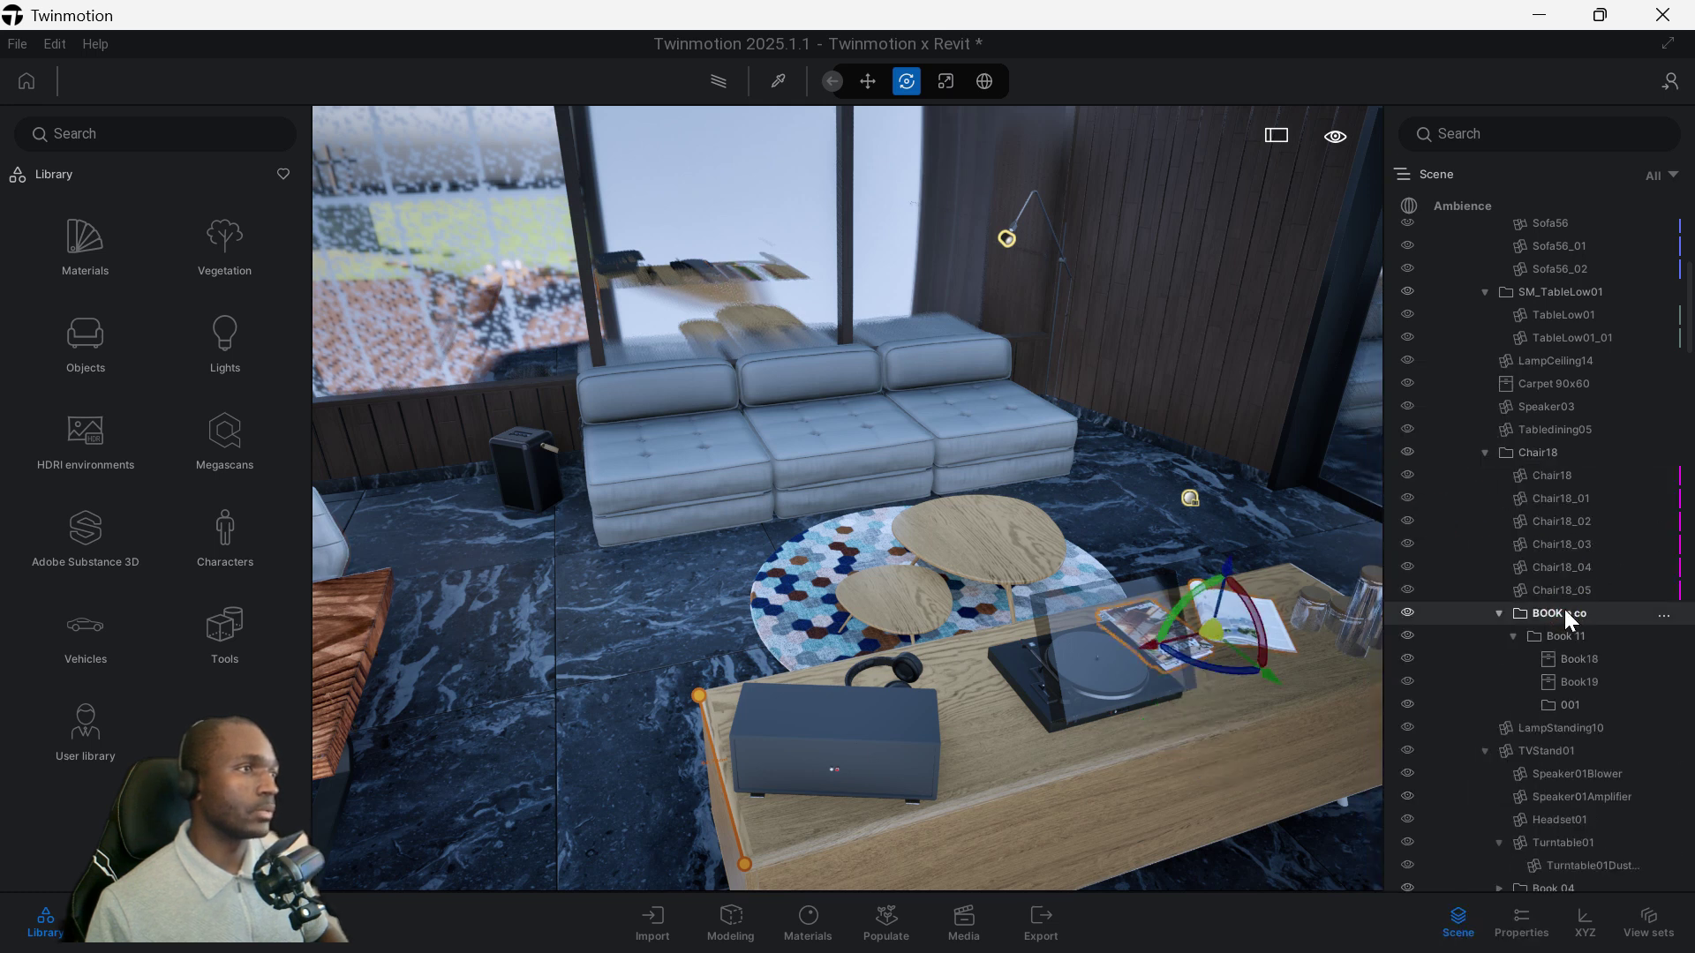
{"action": "right_click", "coordinate": [1563, 609]}
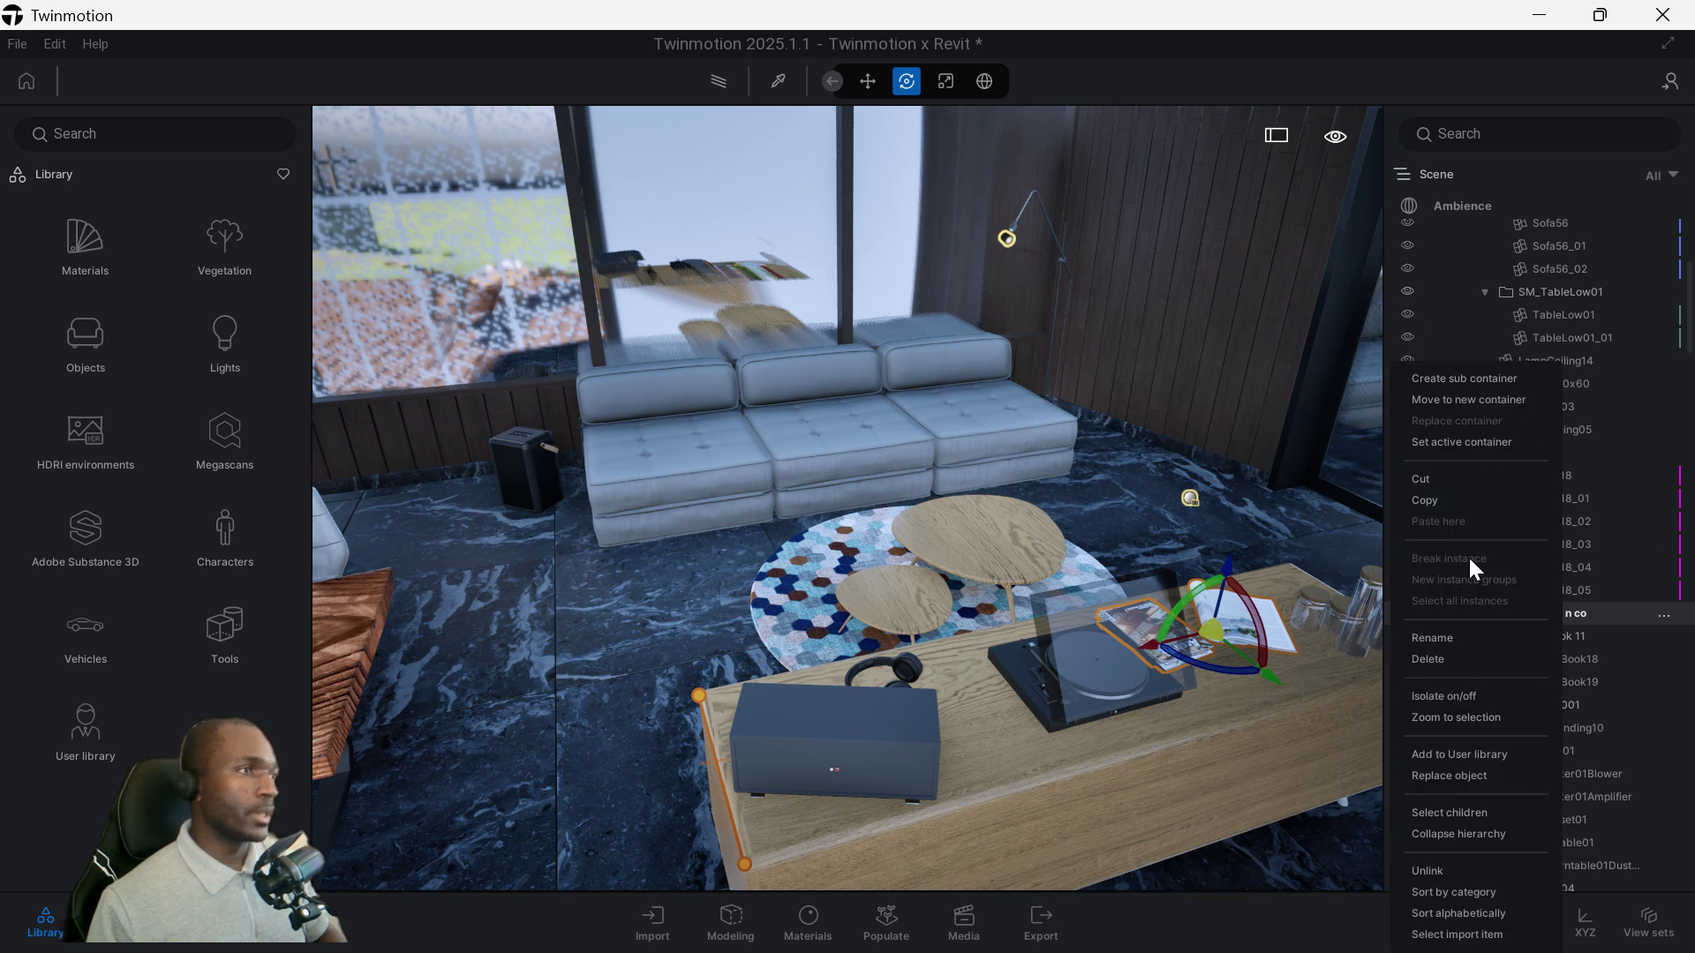
{"action": "left_click", "coordinate": [1547, 616]}
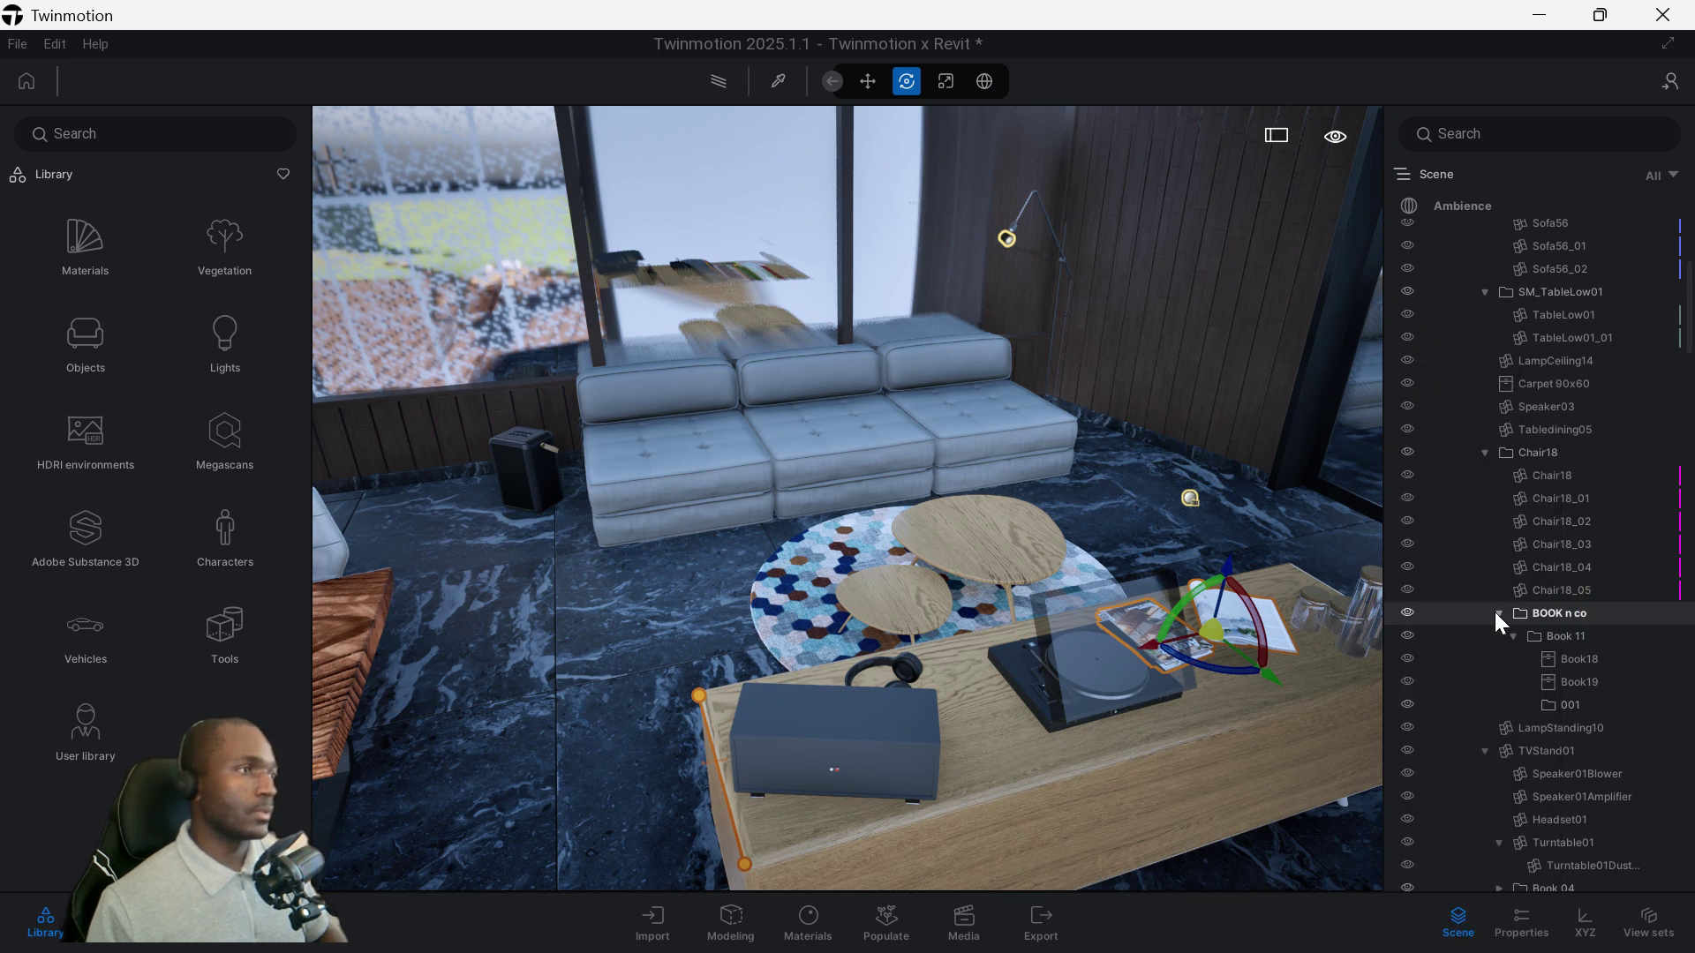
Paste a copy of the Book 11 container inside itself as an instance and place it on the TV stand beside the speaker
{"action": "left_click", "coordinate": [1553, 637]}
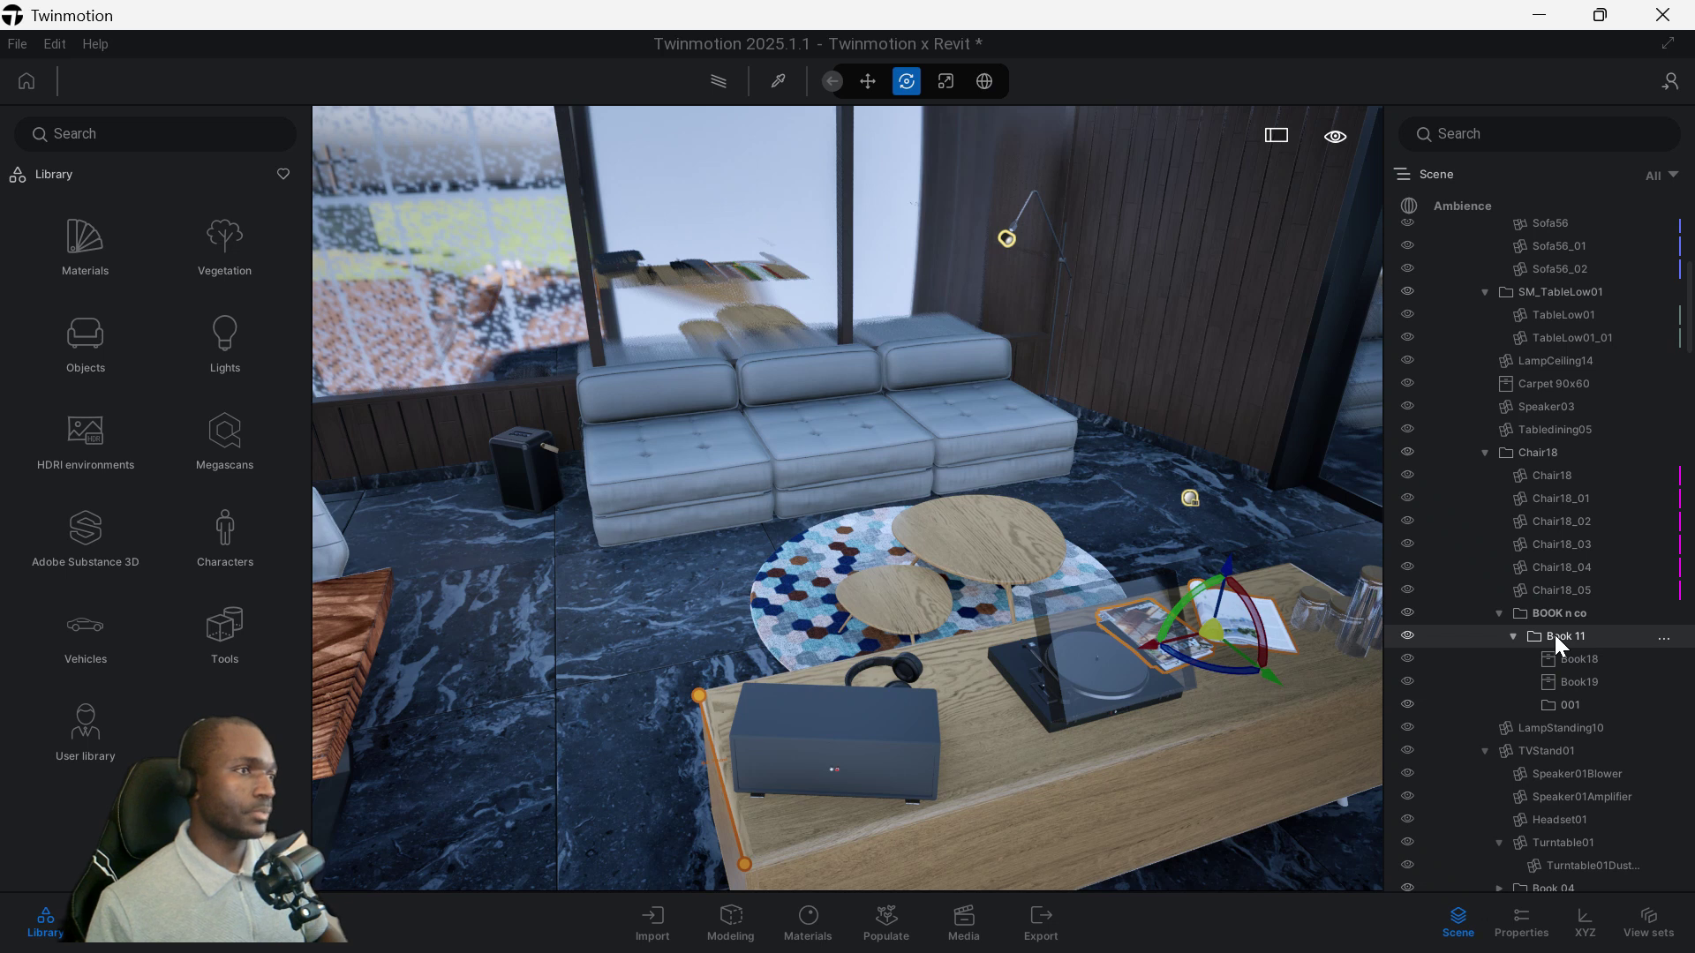
{"action": "right_click", "coordinate": [1554, 634]}
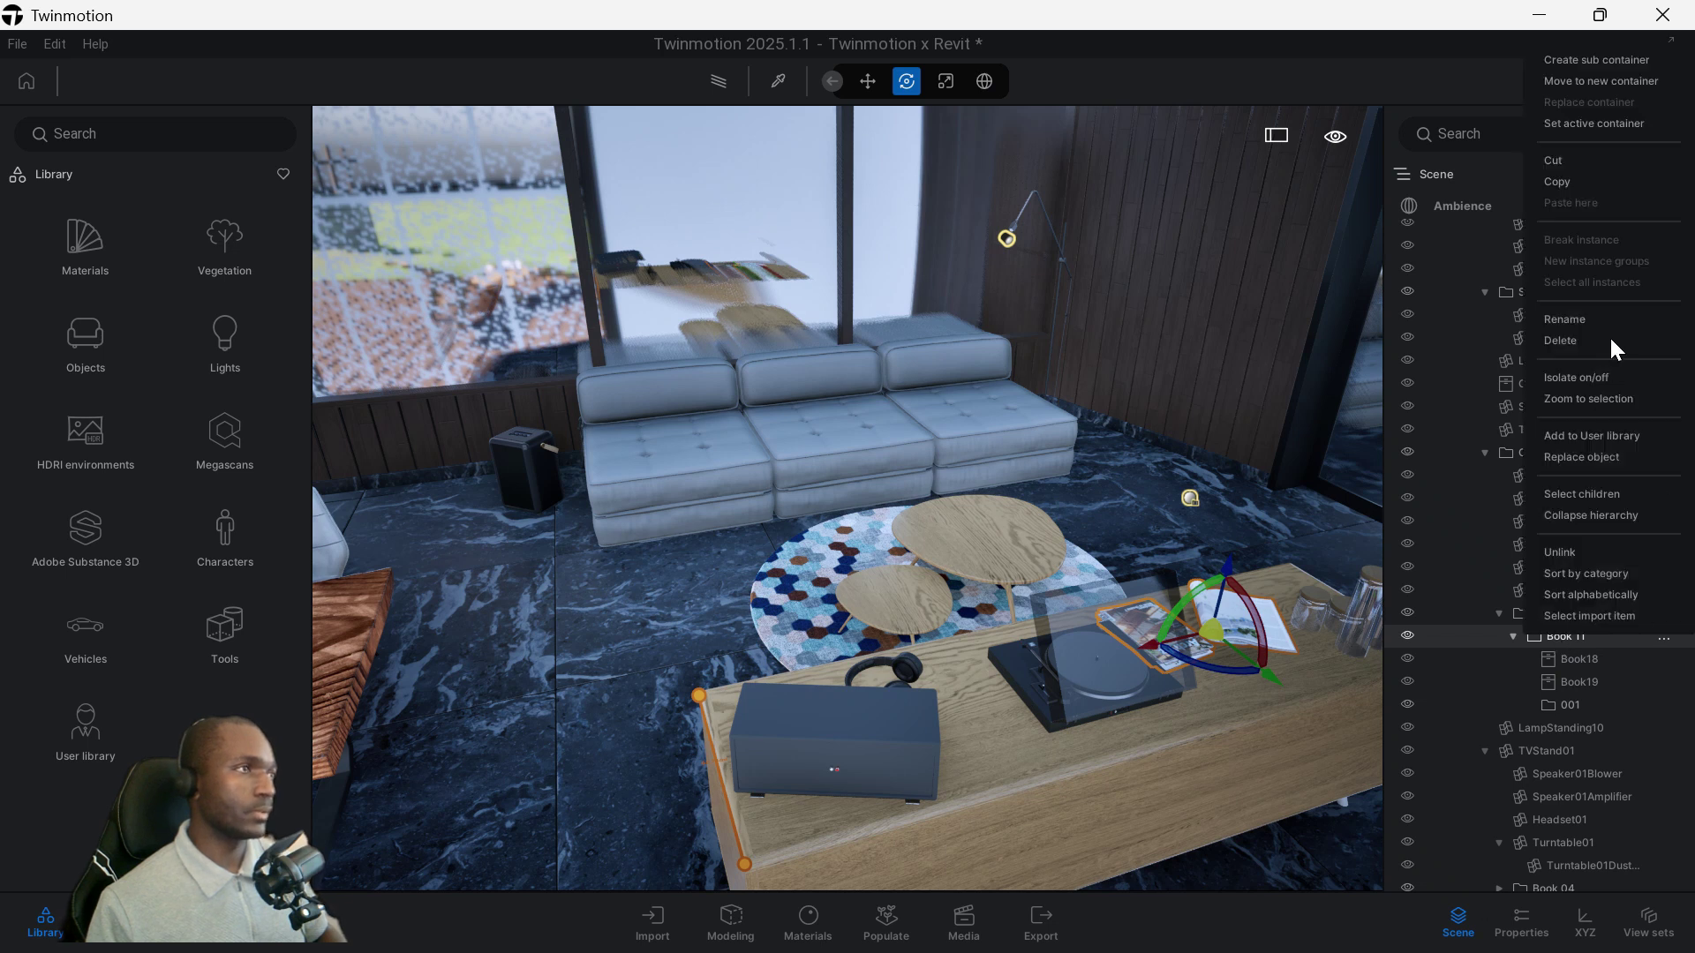
{"action": "left_click", "coordinate": [1564, 182]}
{"action": "right_click", "coordinate": [1573, 633]}
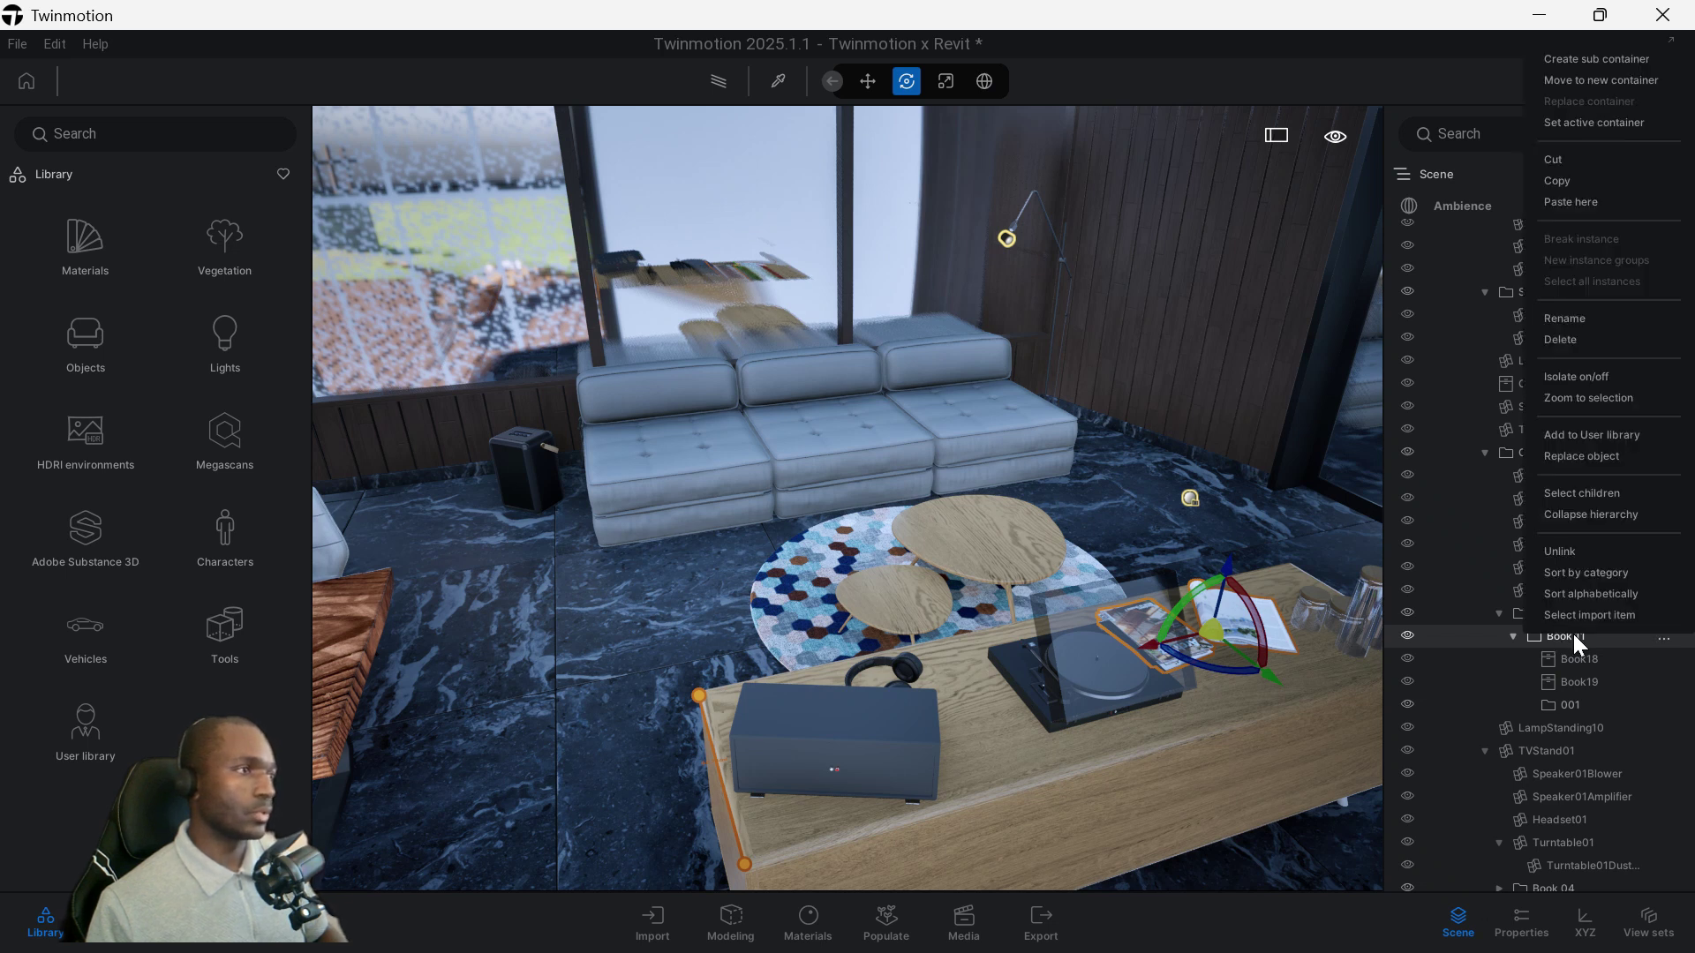
{"action": "left_click", "coordinate": [1587, 201]}
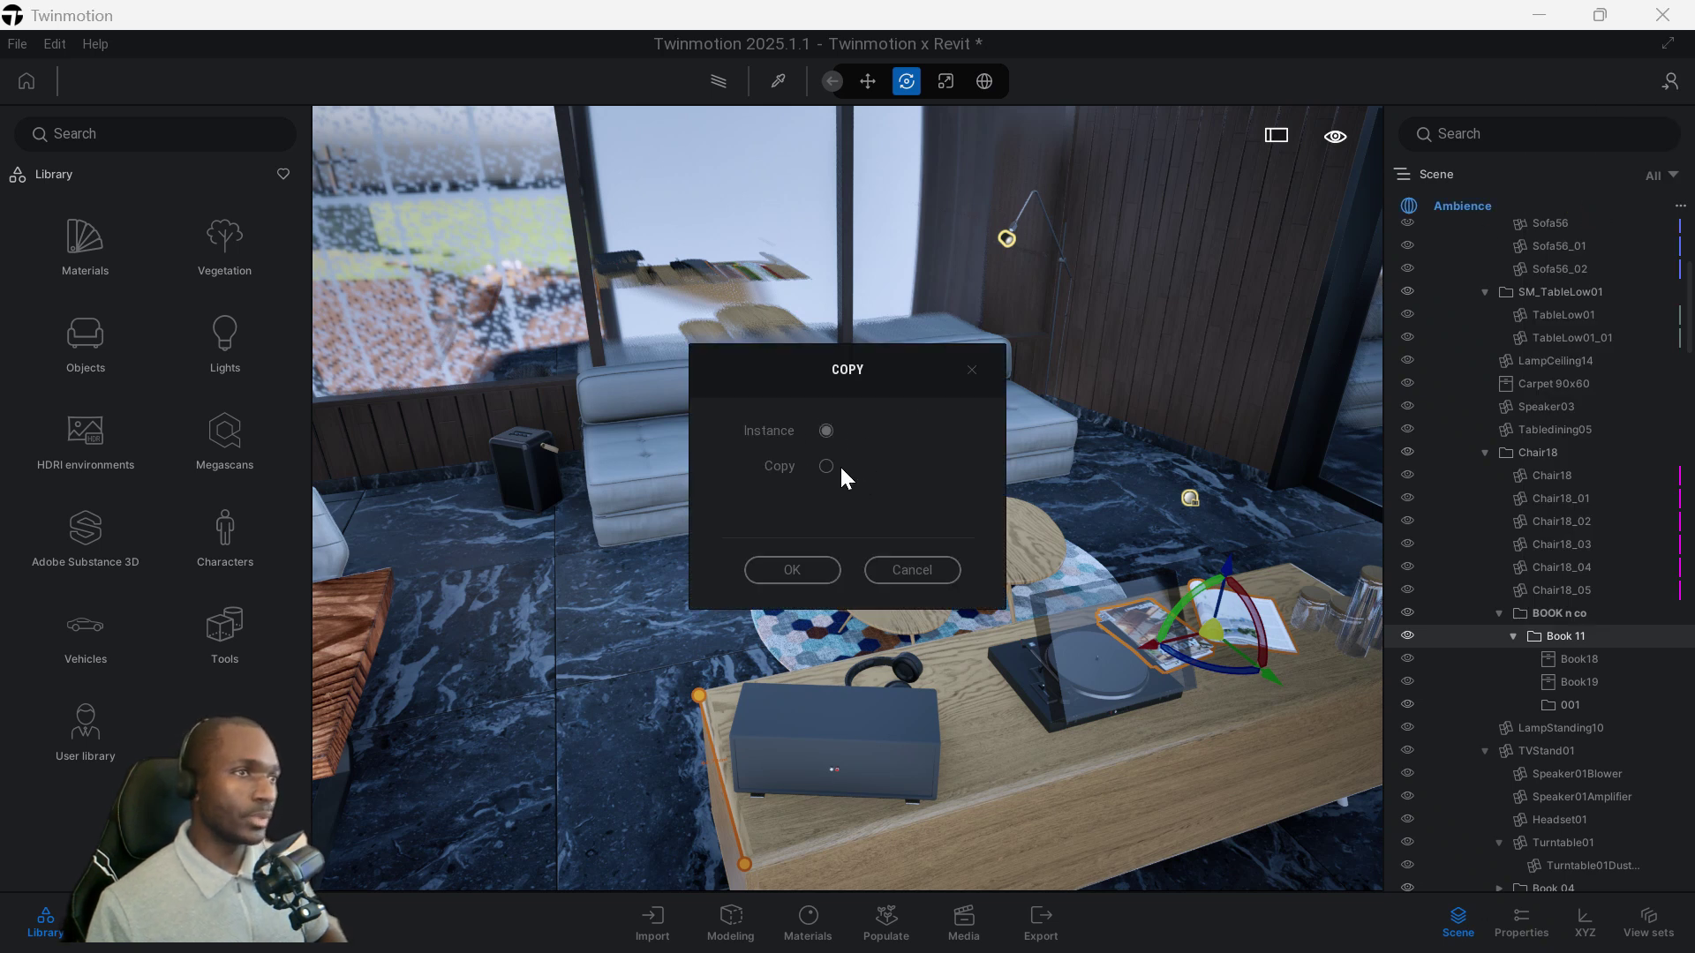
{"action": "left_click", "coordinate": [807, 572]}
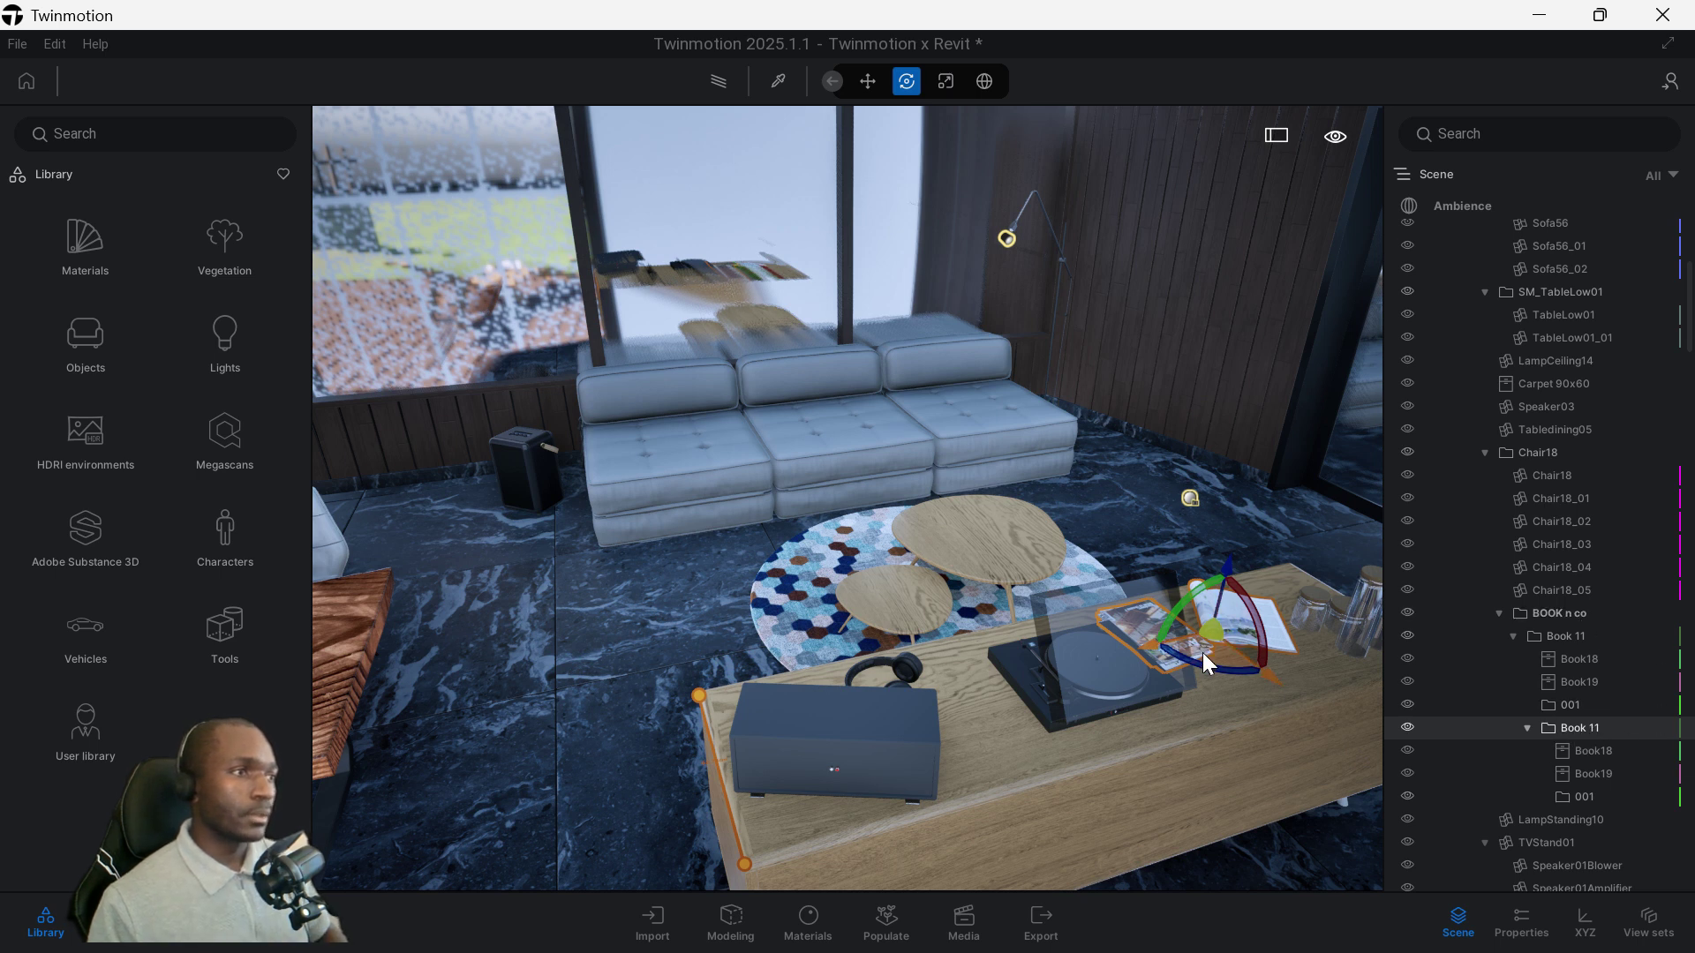
{"action": "left_click_drag", "start_coordinate": [1215, 659], "coordinate": [927, 786]}
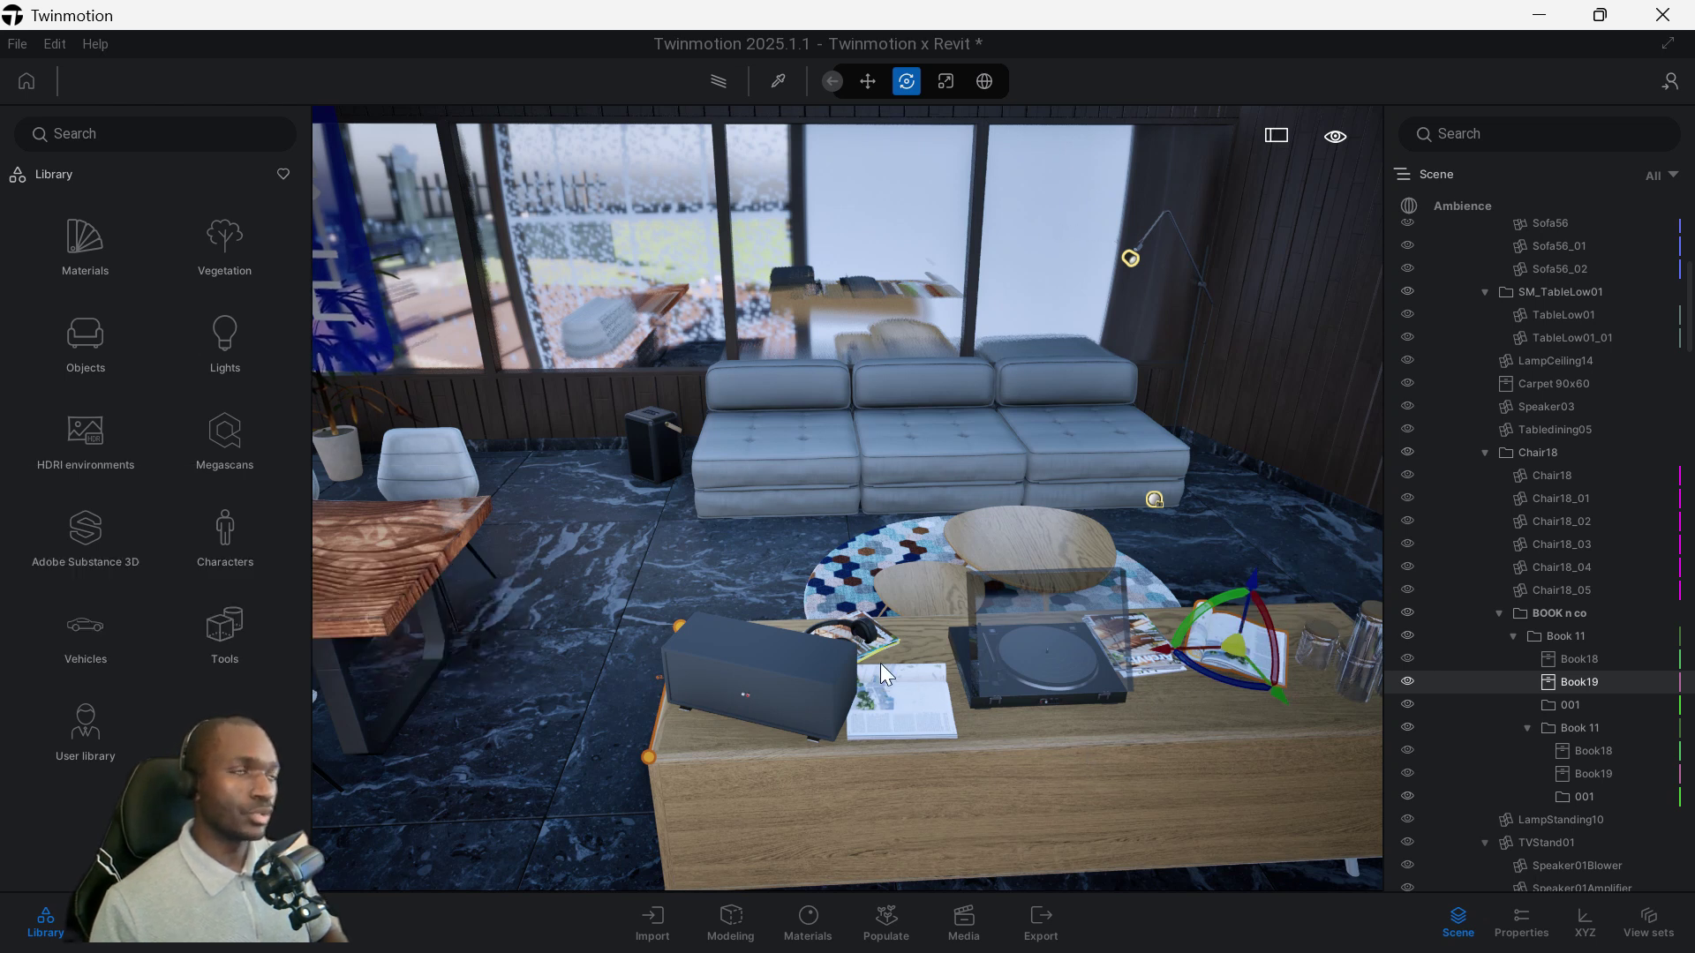
Pick the open magazine's MI_Magazine02 material and set its tint to blue (0088FF)
{"action": "left_click", "coordinate": [779, 80]}
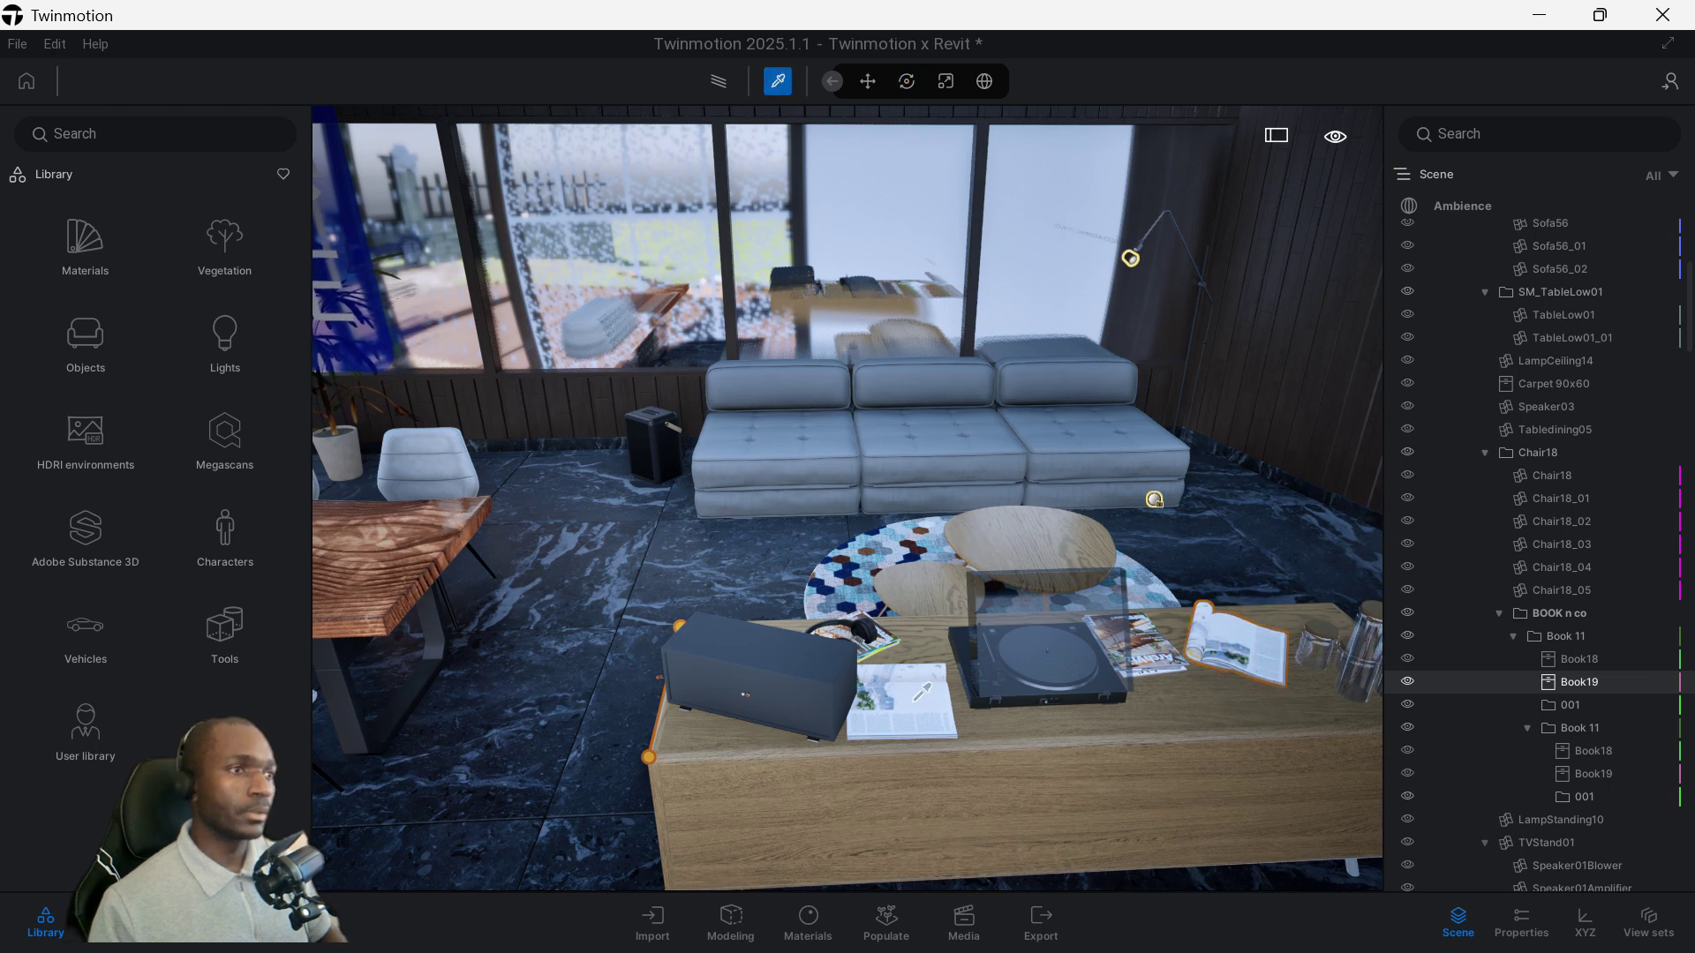
{"action": "middle_click_drag", "start_coordinate": [904, 678], "coordinate": [915, 700], "text": "shift"}
{"action": "left_click", "coordinate": [925, 732]}
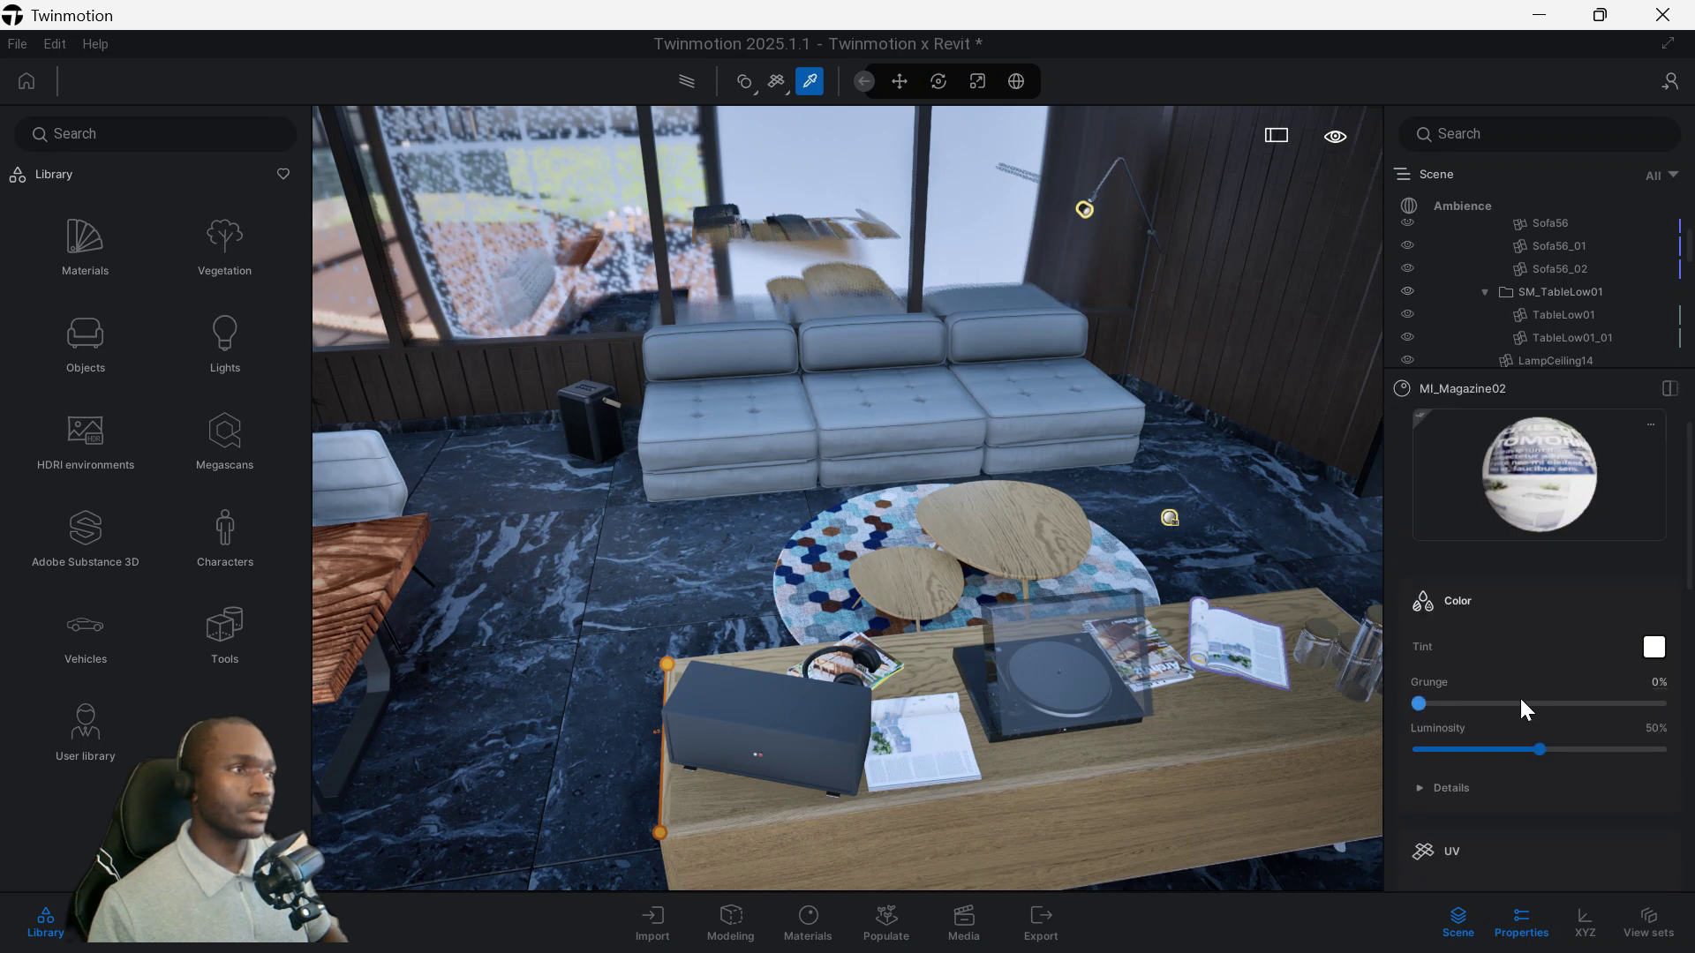
{"action": "left_click", "coordinate": [1654, 647]}
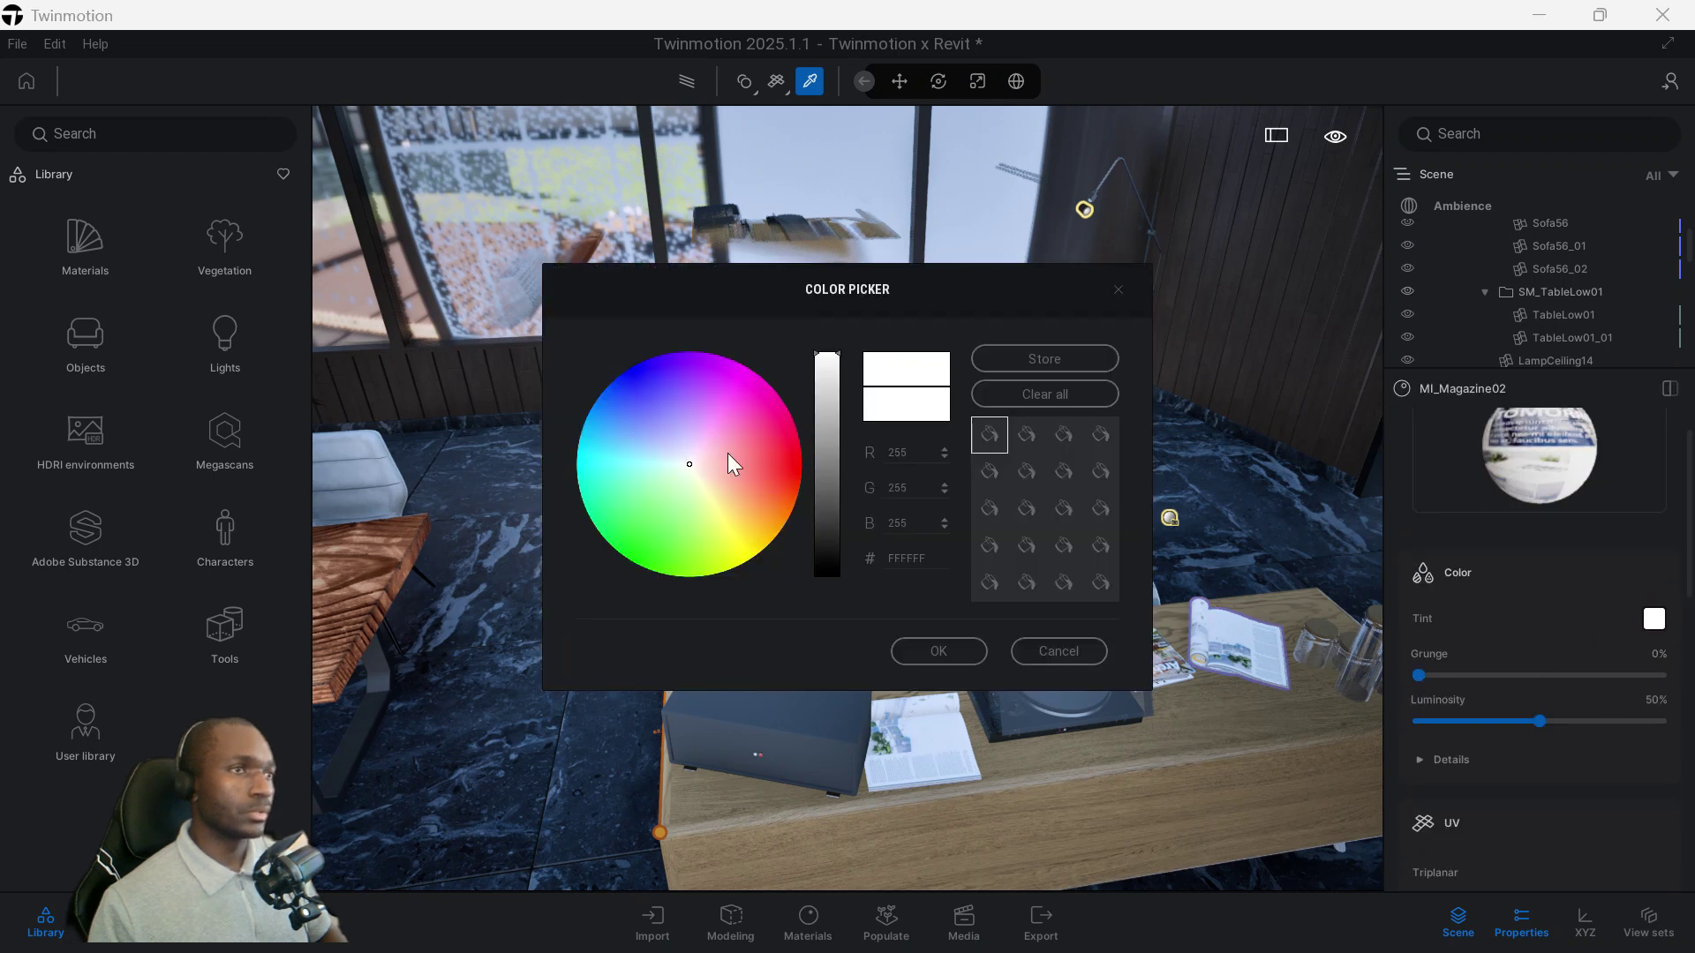
{"action": "left_click", "coordinate": [600, 415]}
{"action": "left_click", "coordinate": [960, 651]}
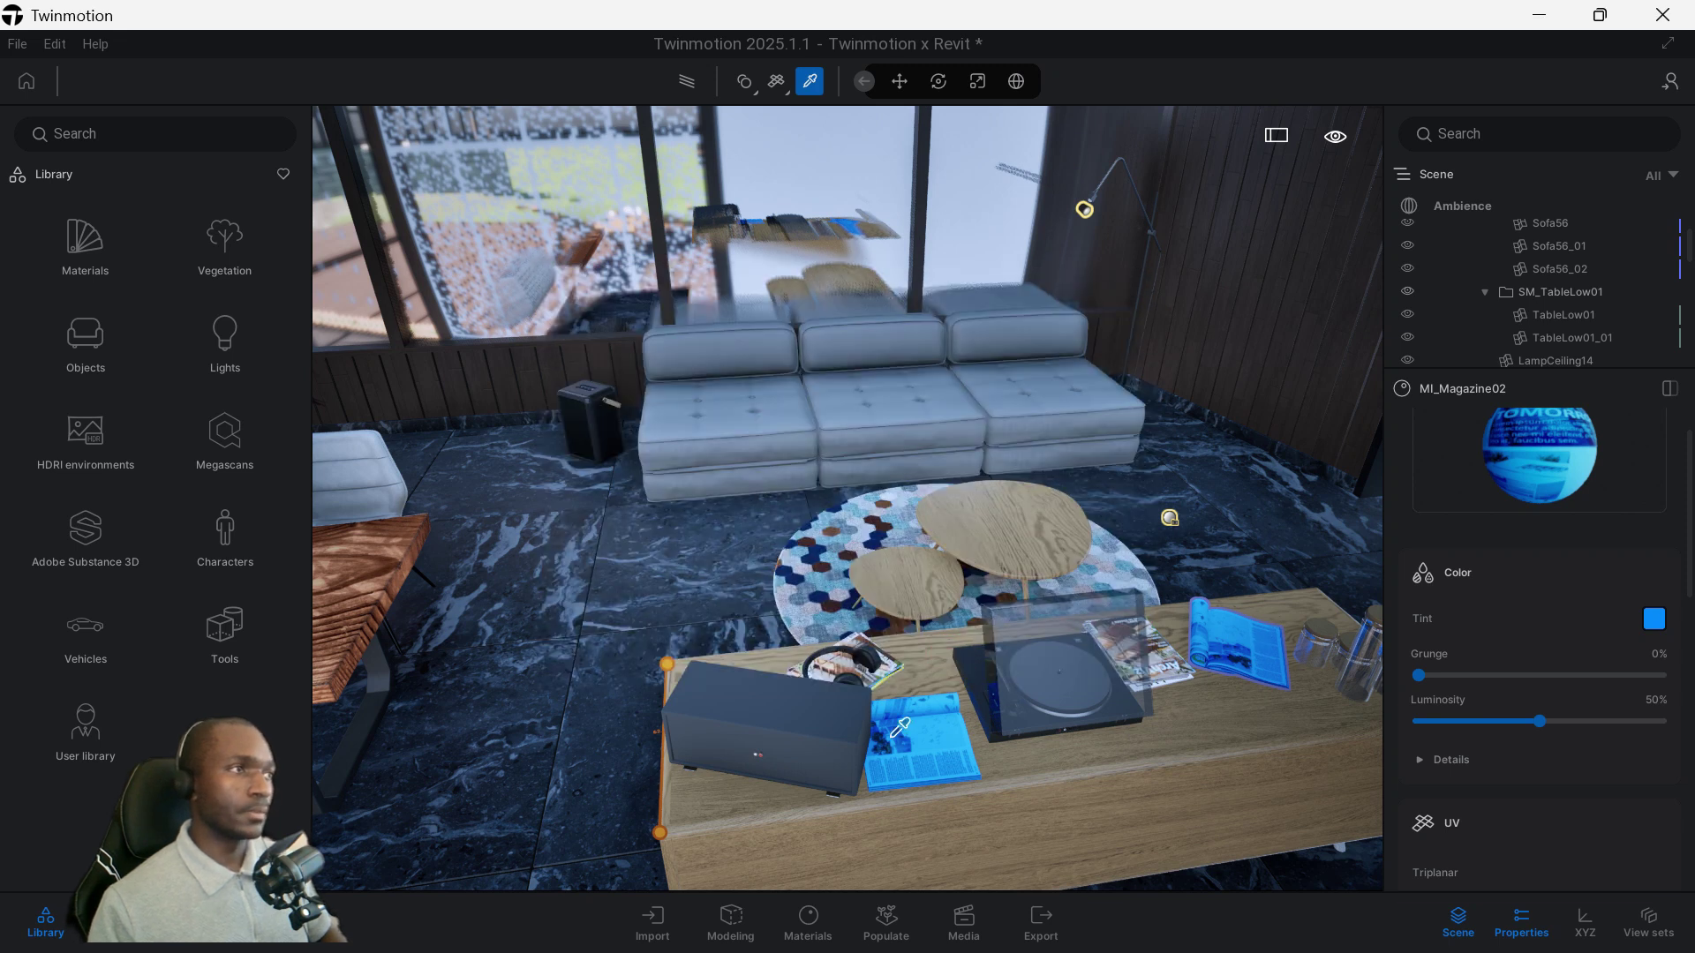
{"action": "key", "text": "Escape"}
Break the instance link of the copied Book19 magazine in the nested Book 11 container
{"action": "left_click", "coordinate": [940, 744]}
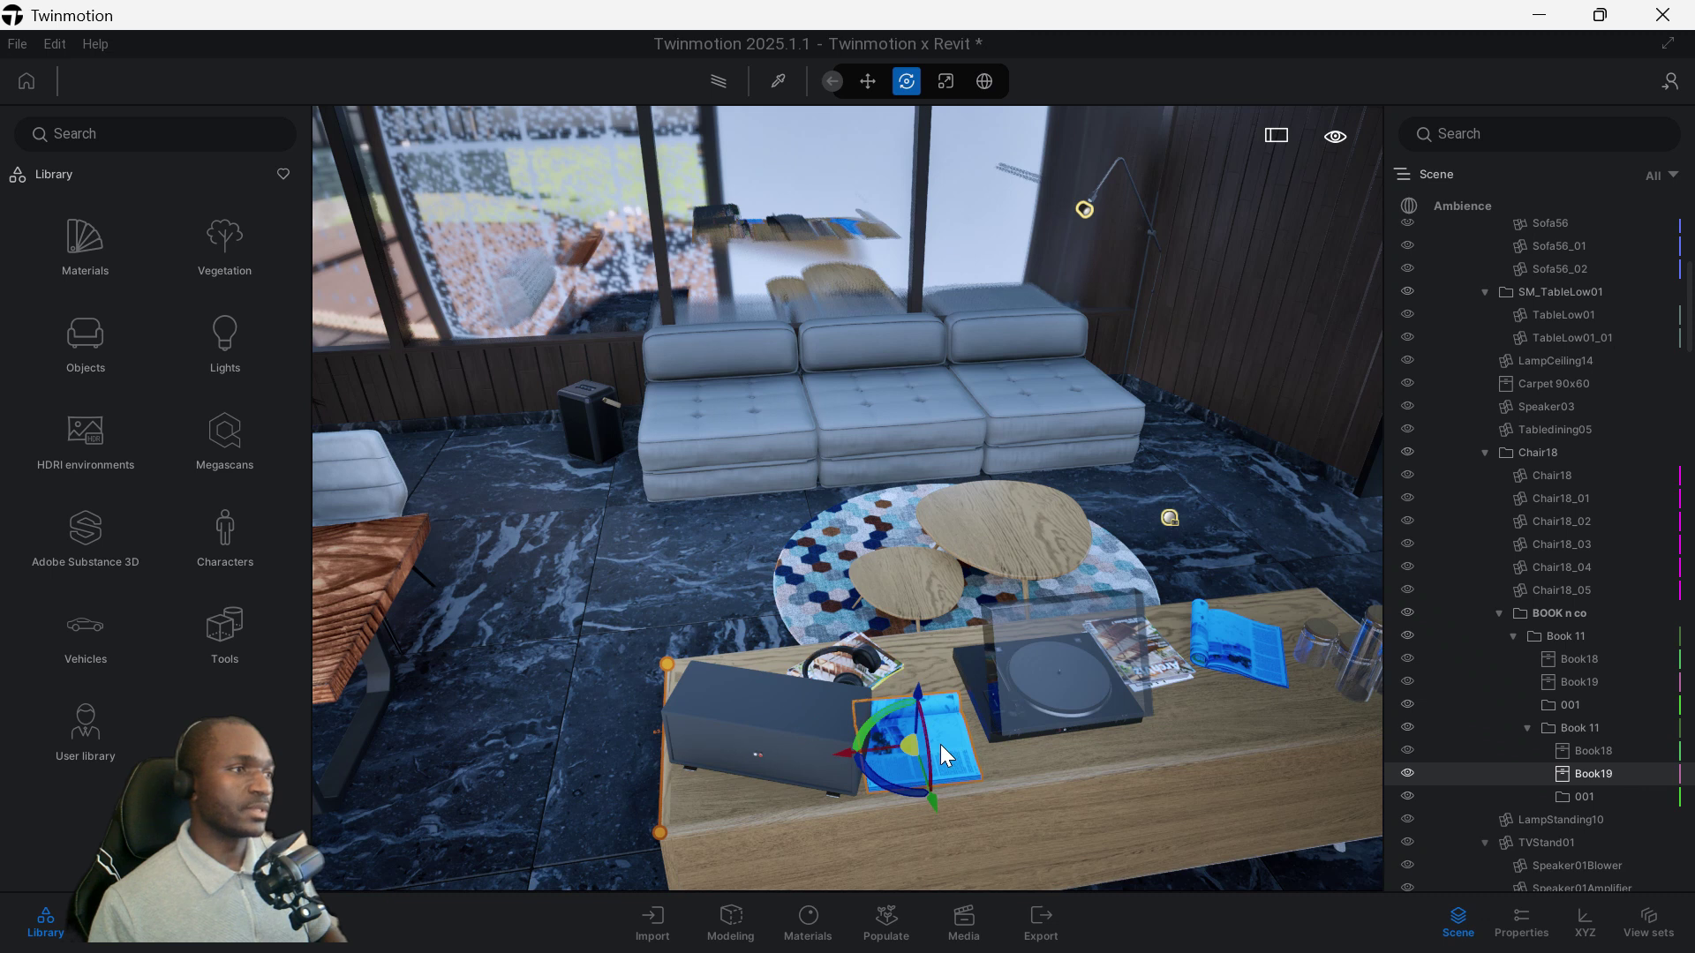
{"action": "right_click", "coordinate": [1583, 775]}
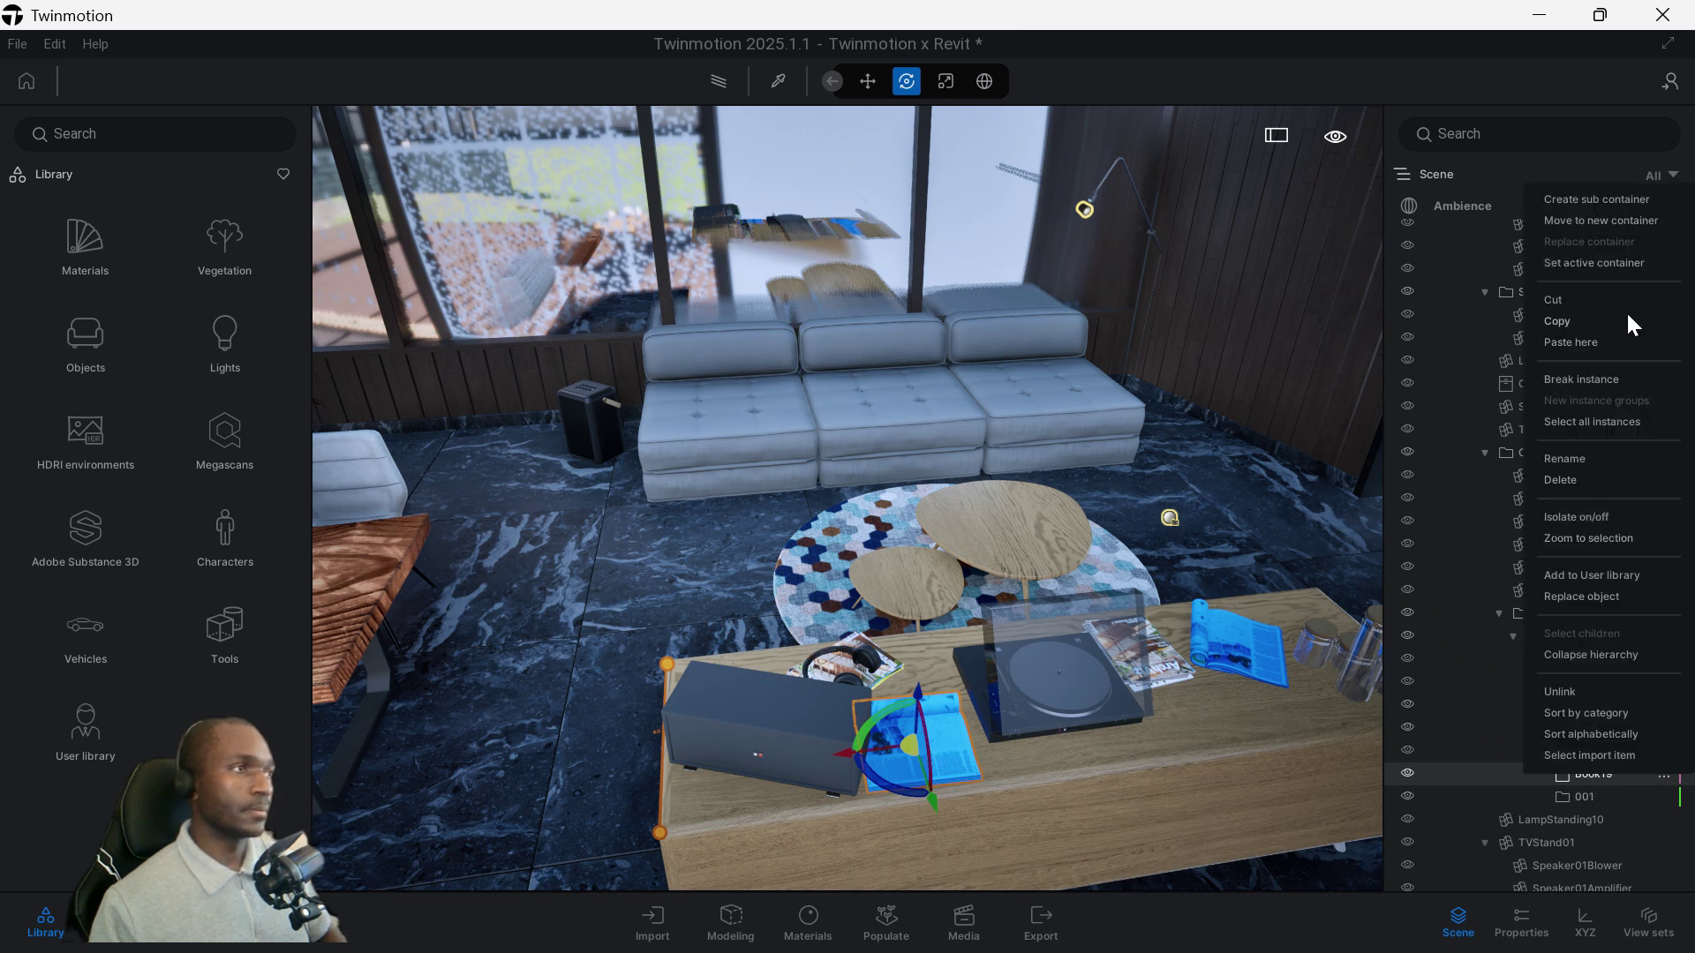
{"action": "left_click", "coordinate": [1580, 380]}
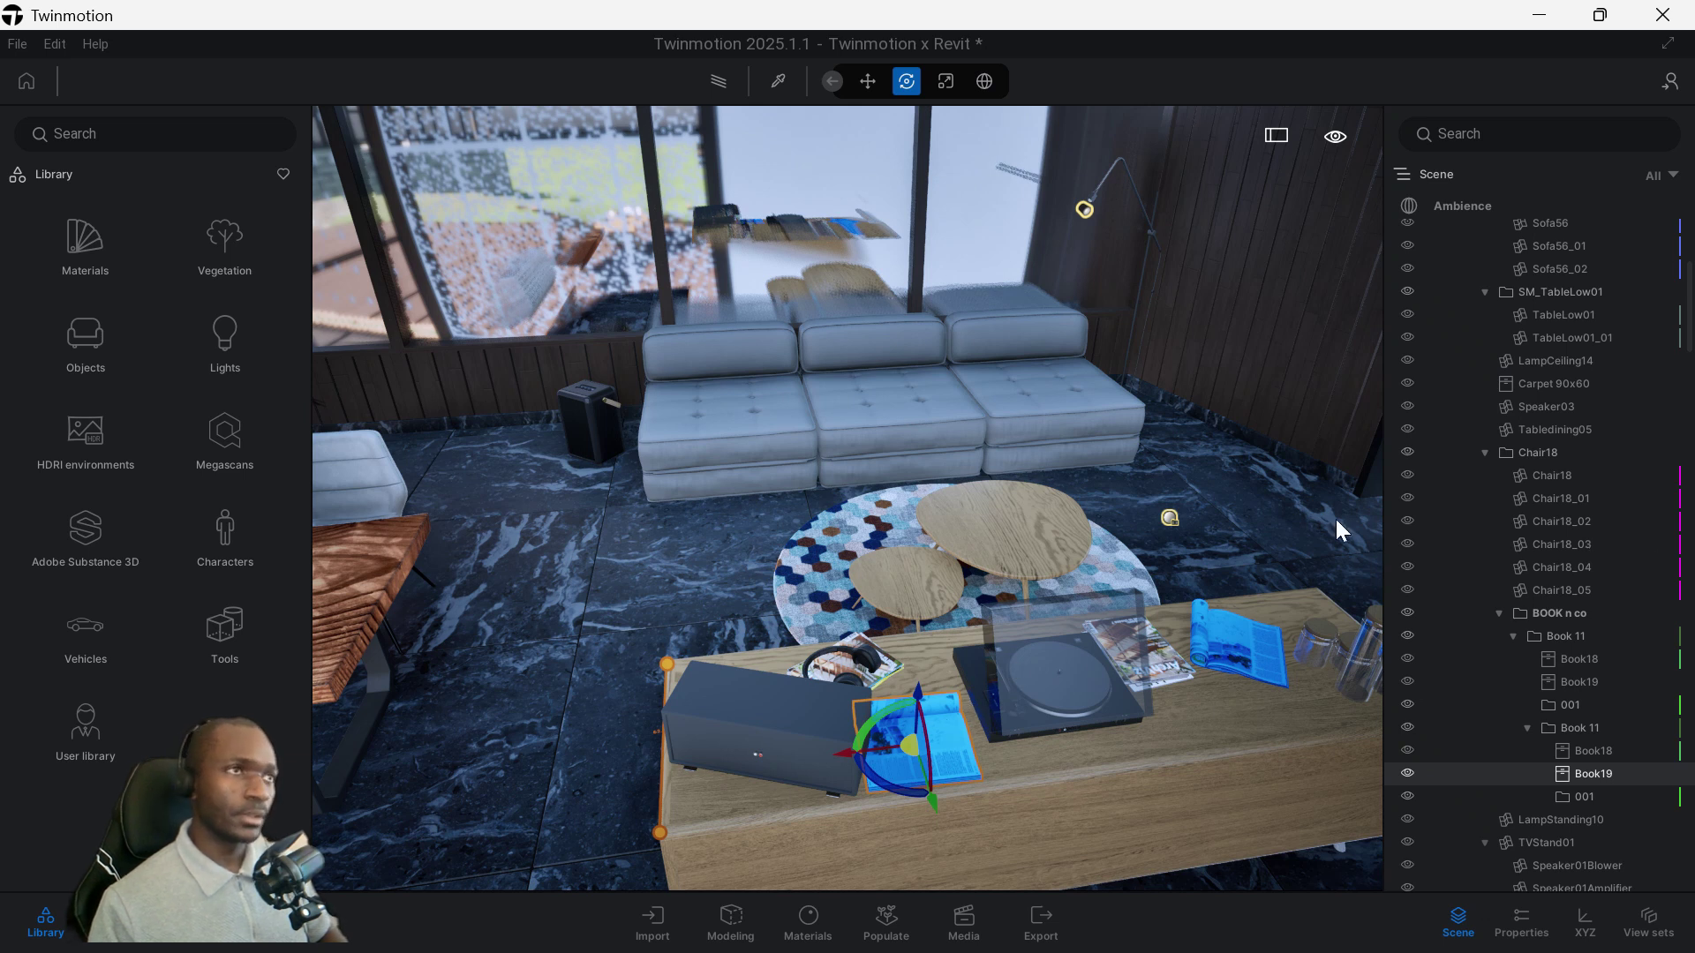
Pick the copied magazine's material and set its tint to green (37FF94)
{"action": "left_click", "coordinate": [778, 81]}
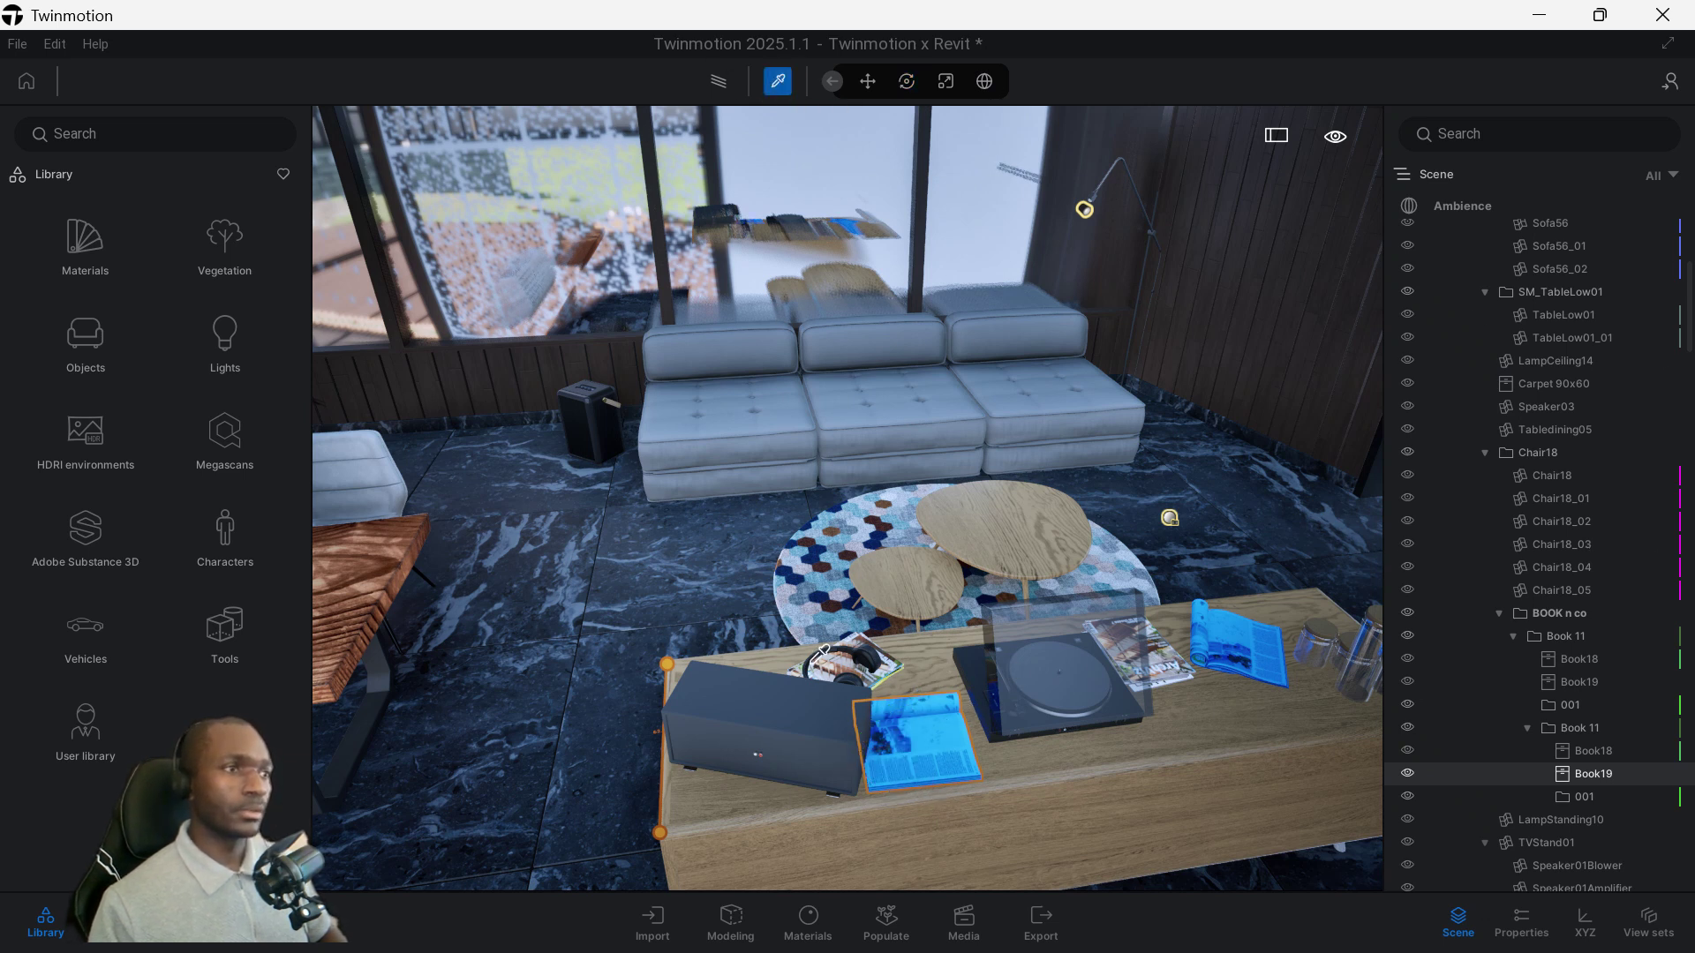
{"action": "left_click", "coordinate": [914, 714]}
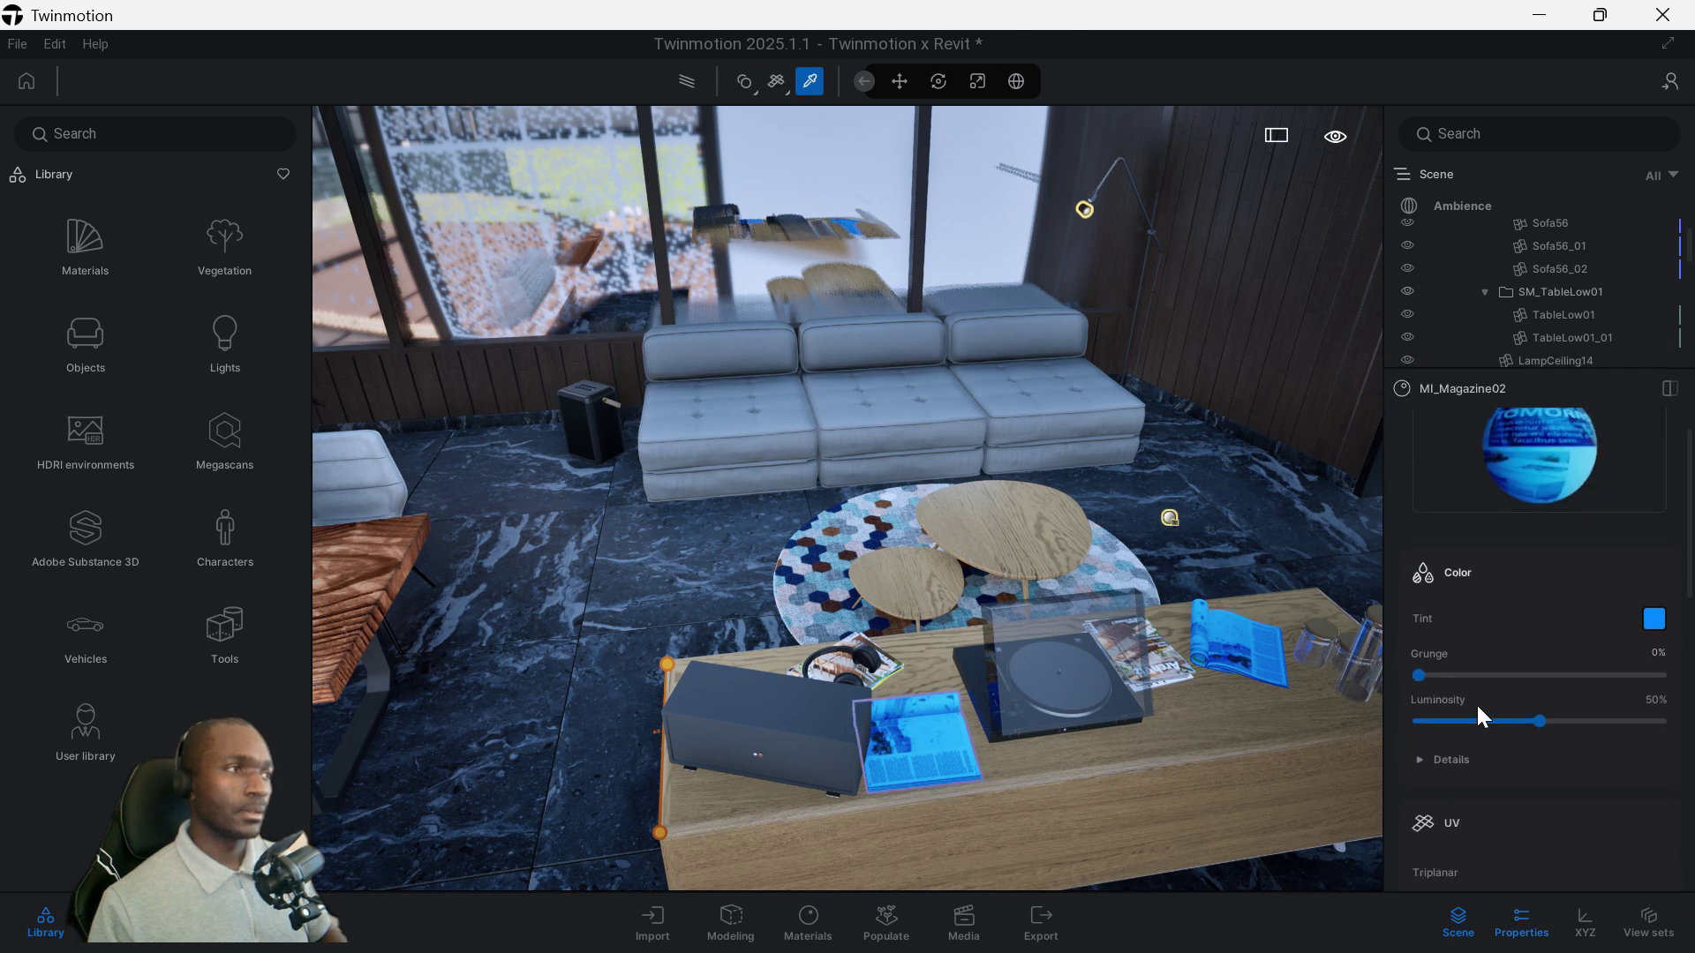
{"action": "left_click", "coordinate": [1656, 623]}
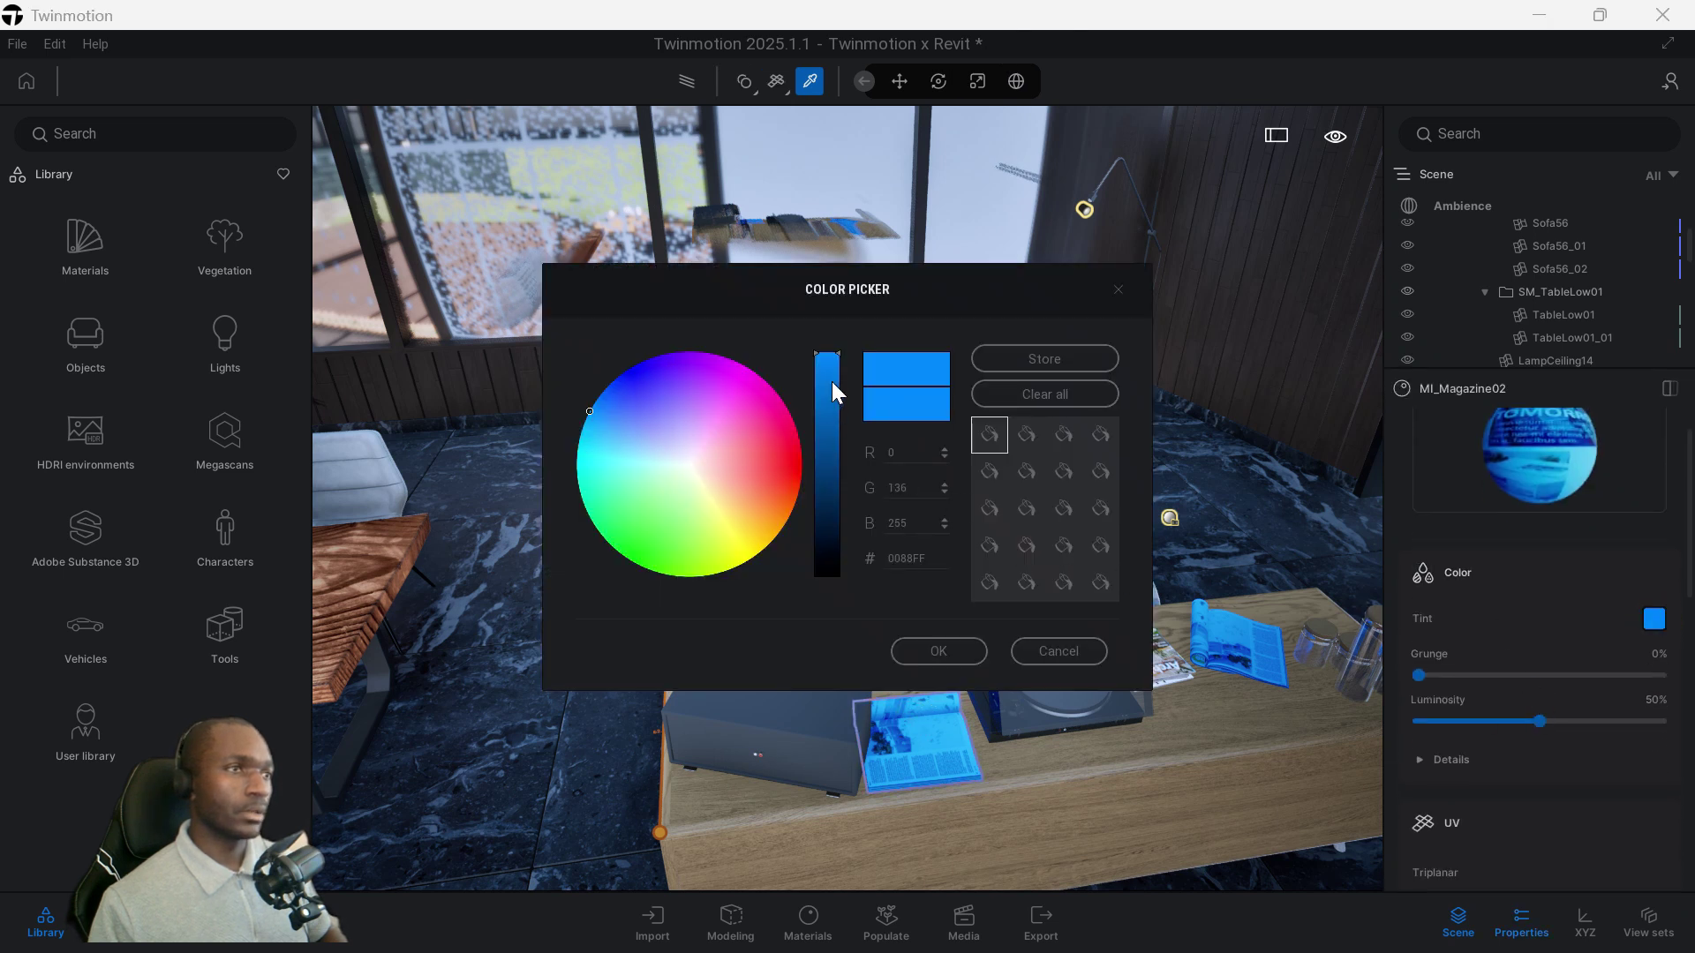
{"action": "left_click", "coordinate": [616, 511]}
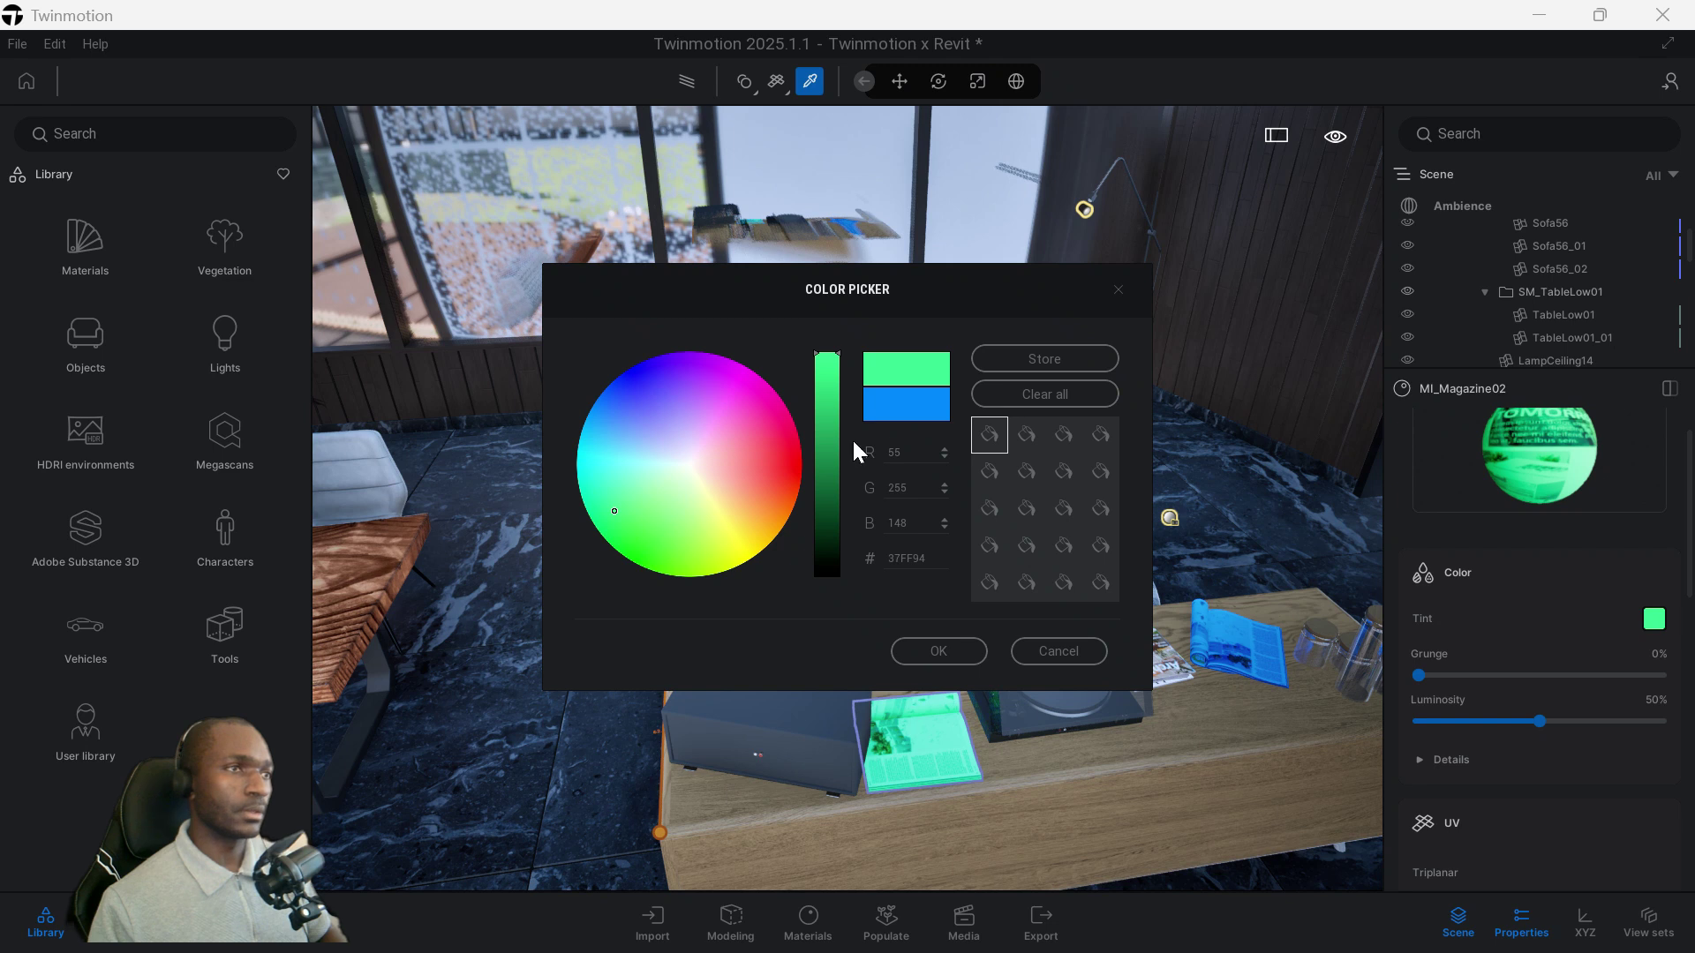
{"action": "left_click", "coordinate": [938, 651]}
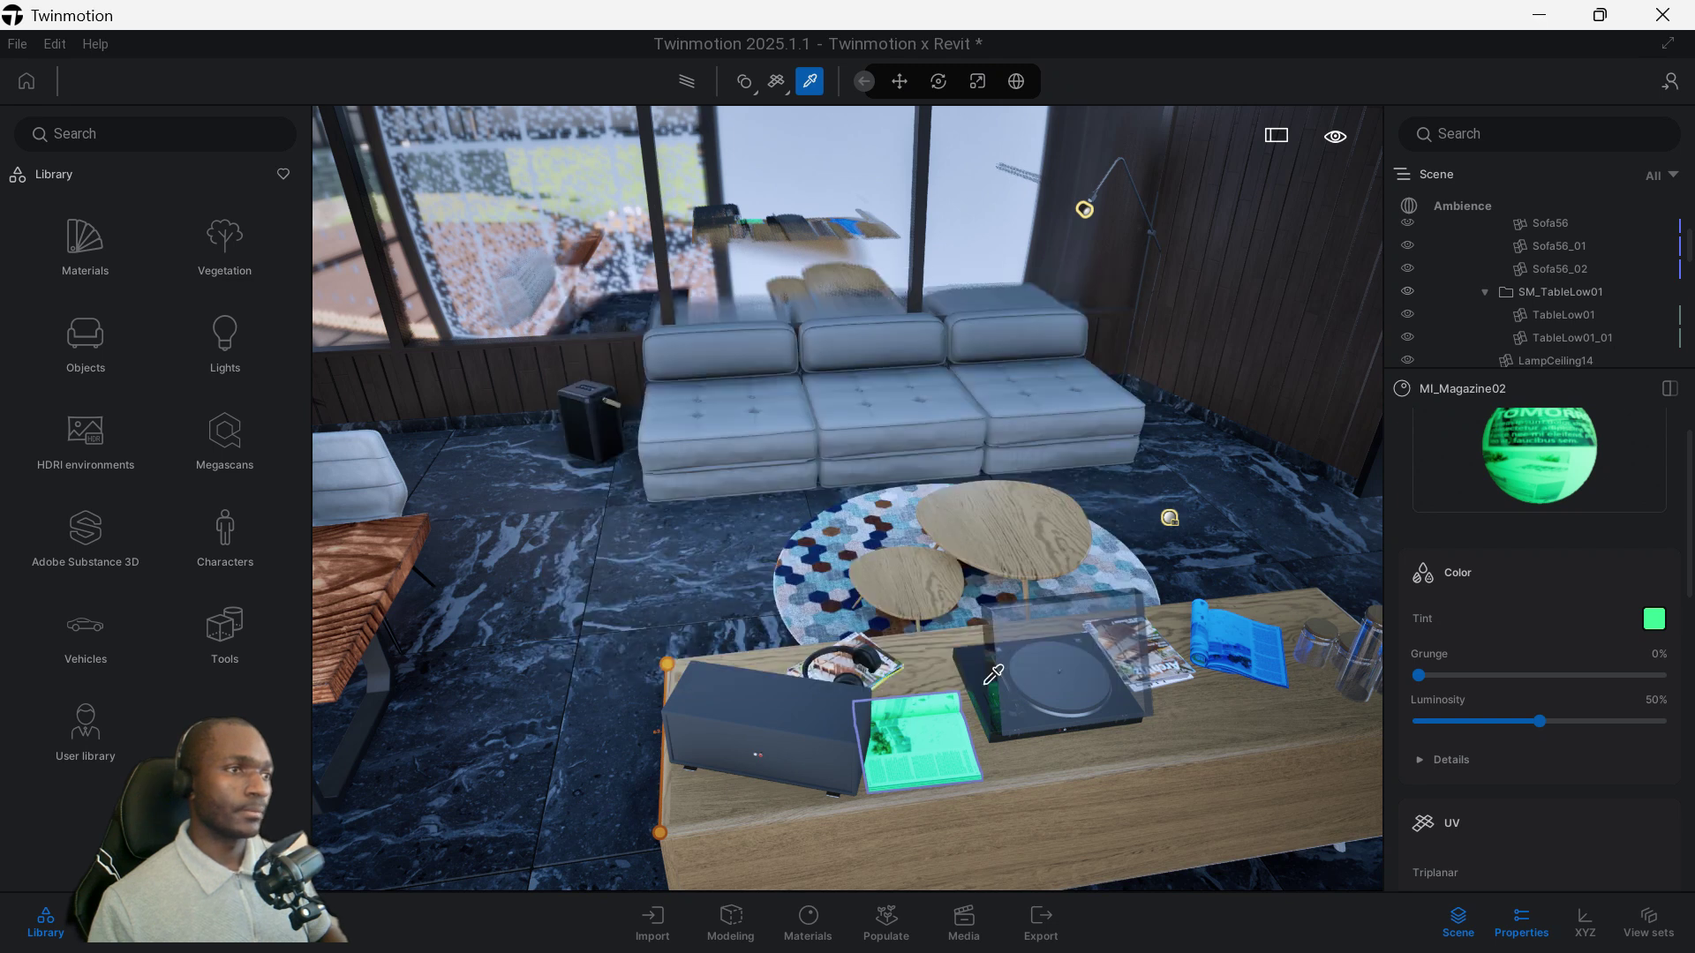
Rename the BOOK n co container to "BOOK n"
{"action": "right_click", "coordinate": [1552, 512]}
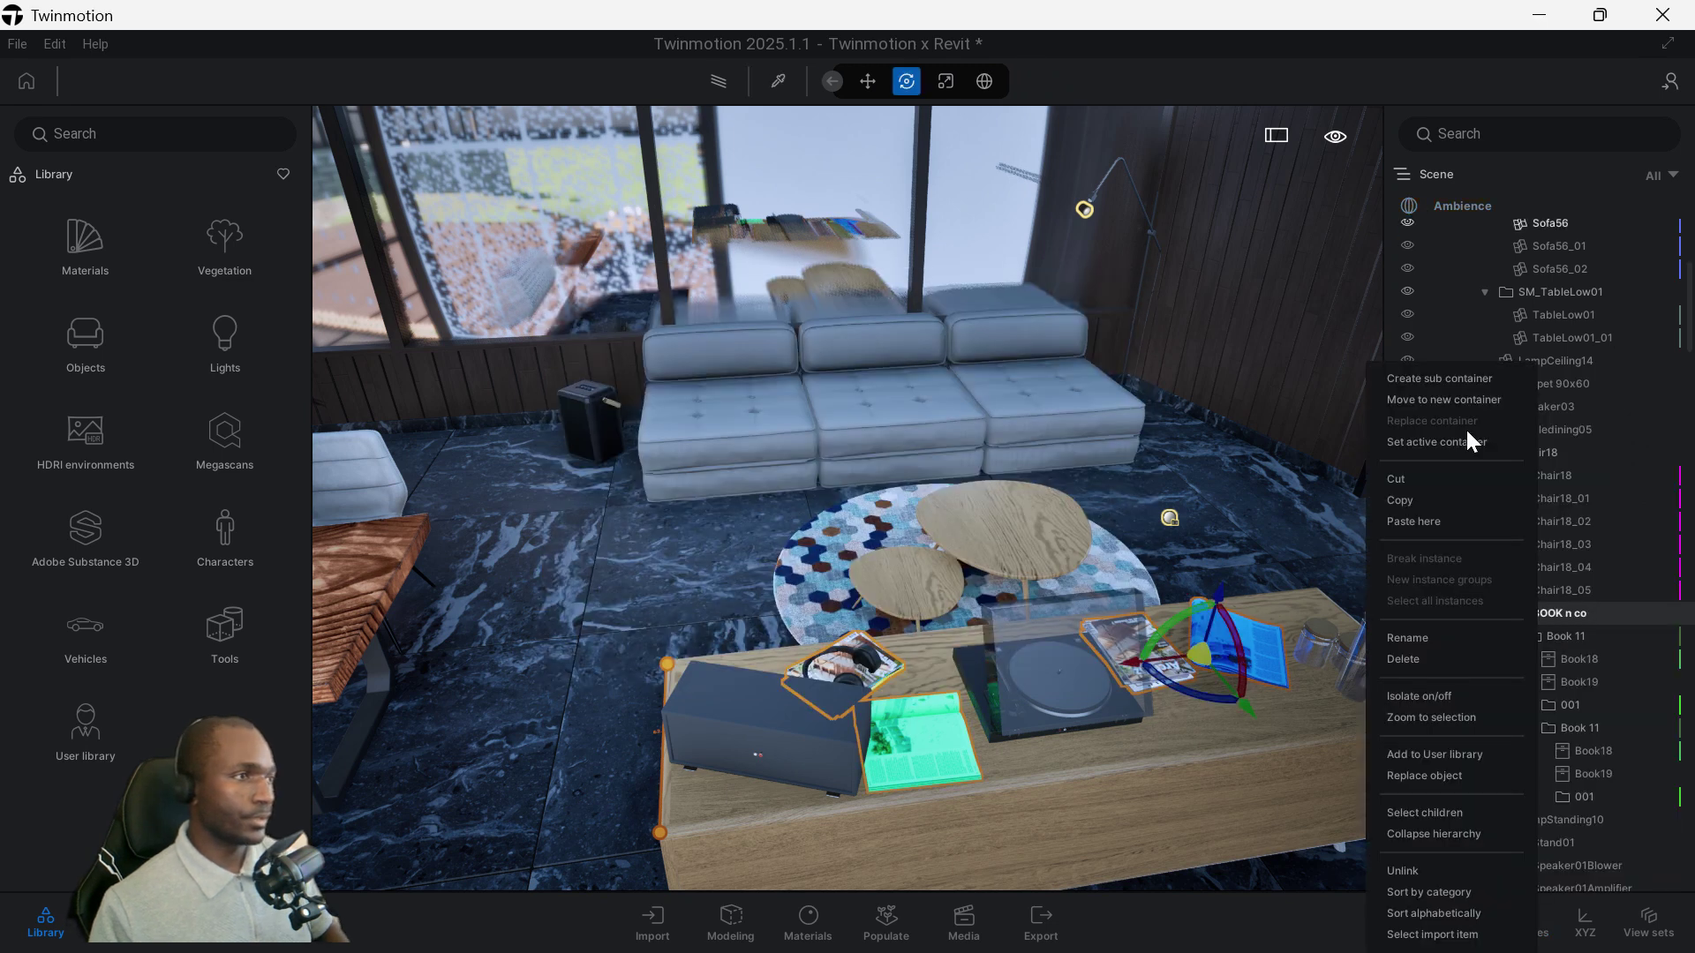
{"action": "left_click", "coordinate": [1408, 638]}
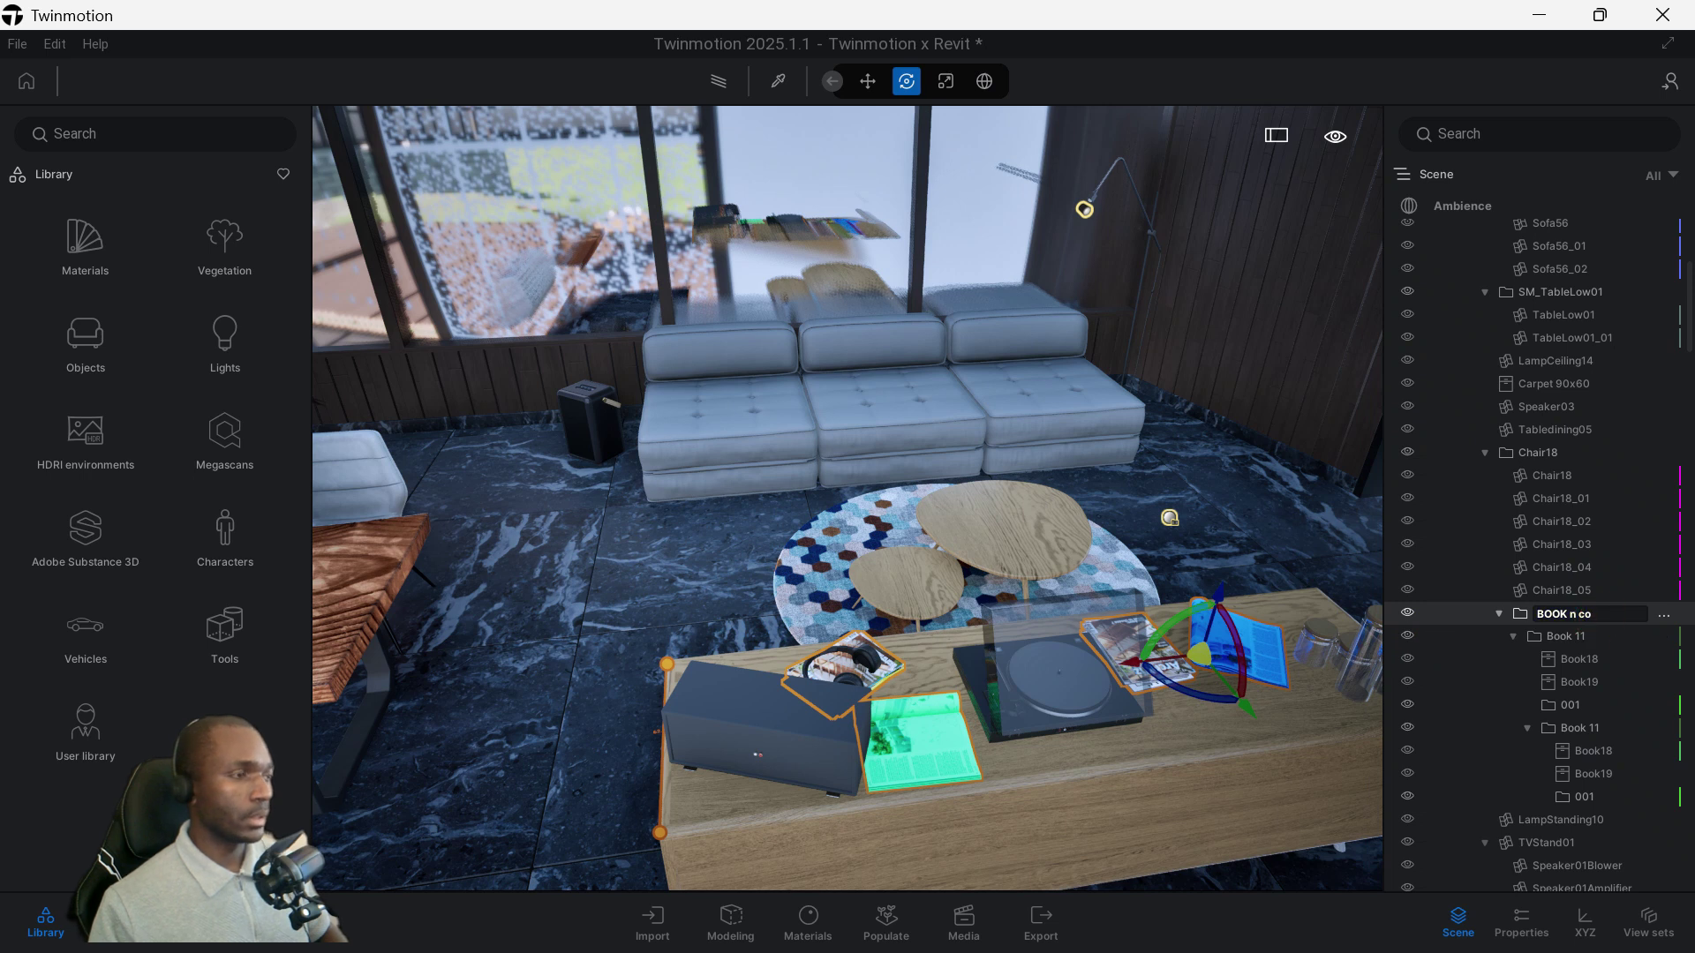
{"action": "key", "text": "BackSpace"}
{"action": "key", "text": "BackSpace"}
{"action": "key", "text": "BackSpace"}
{"action": "left_click", "coordinate": [1549, 634]}
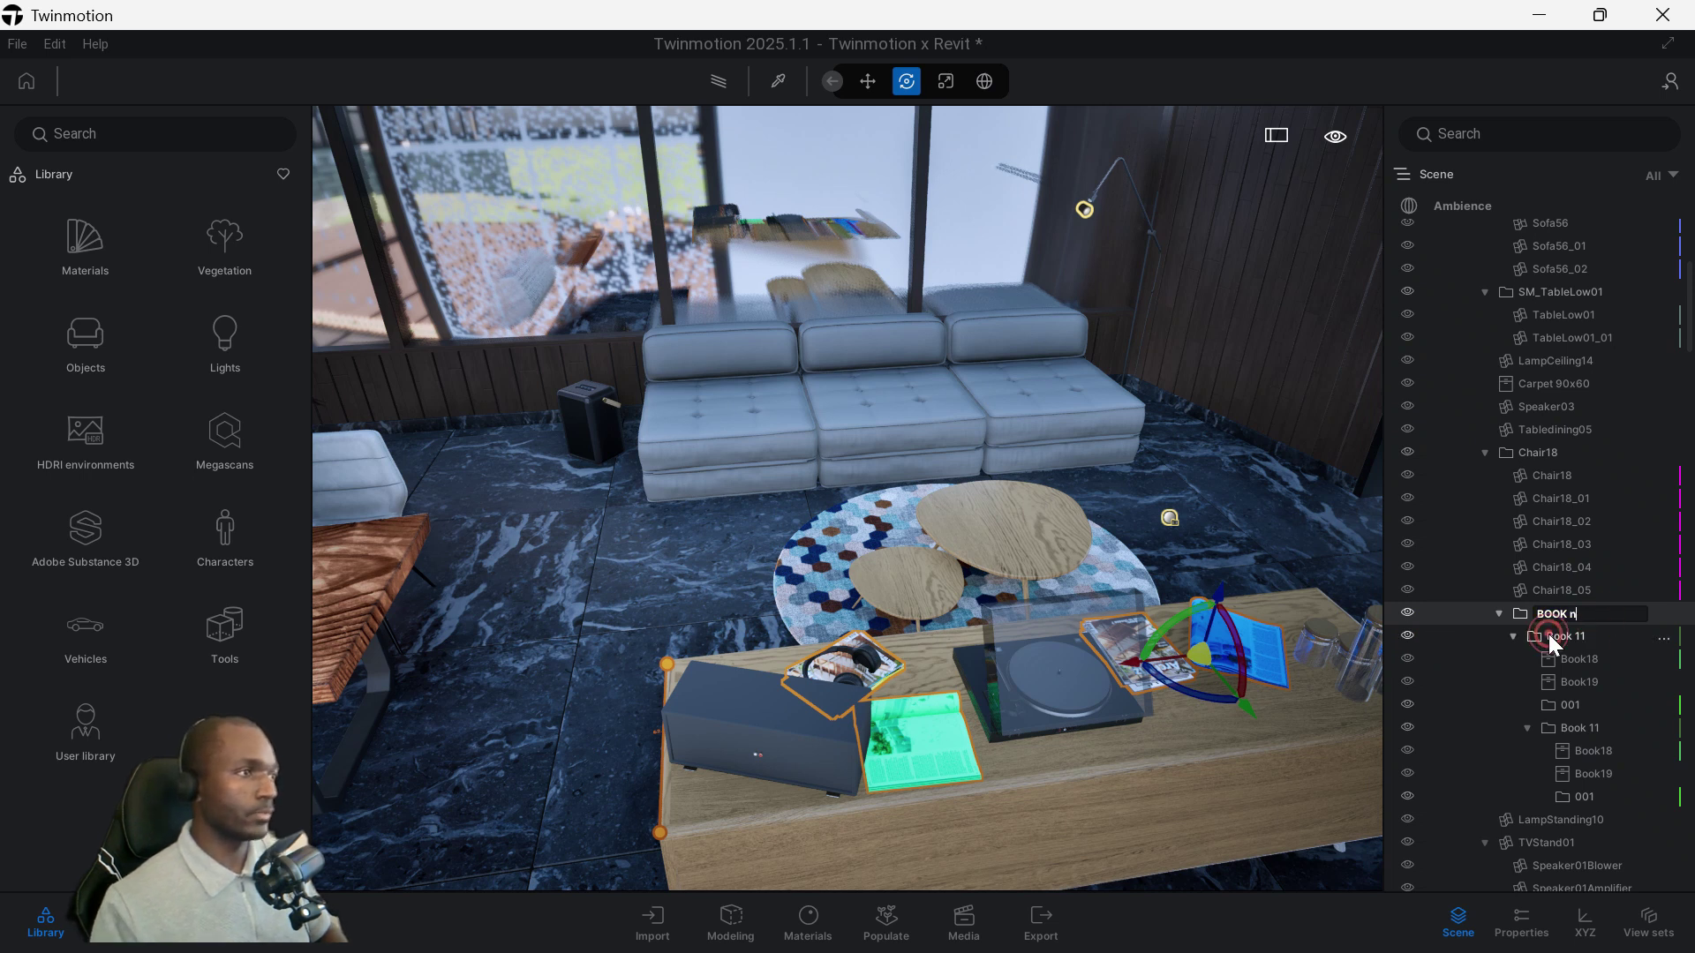
Toggle isolation of the BOOK n container, zoom the view to it, and select the blue magazine's Book 11 container in the scene
{"action": "right_click", "coordinate": [1551, 613]}
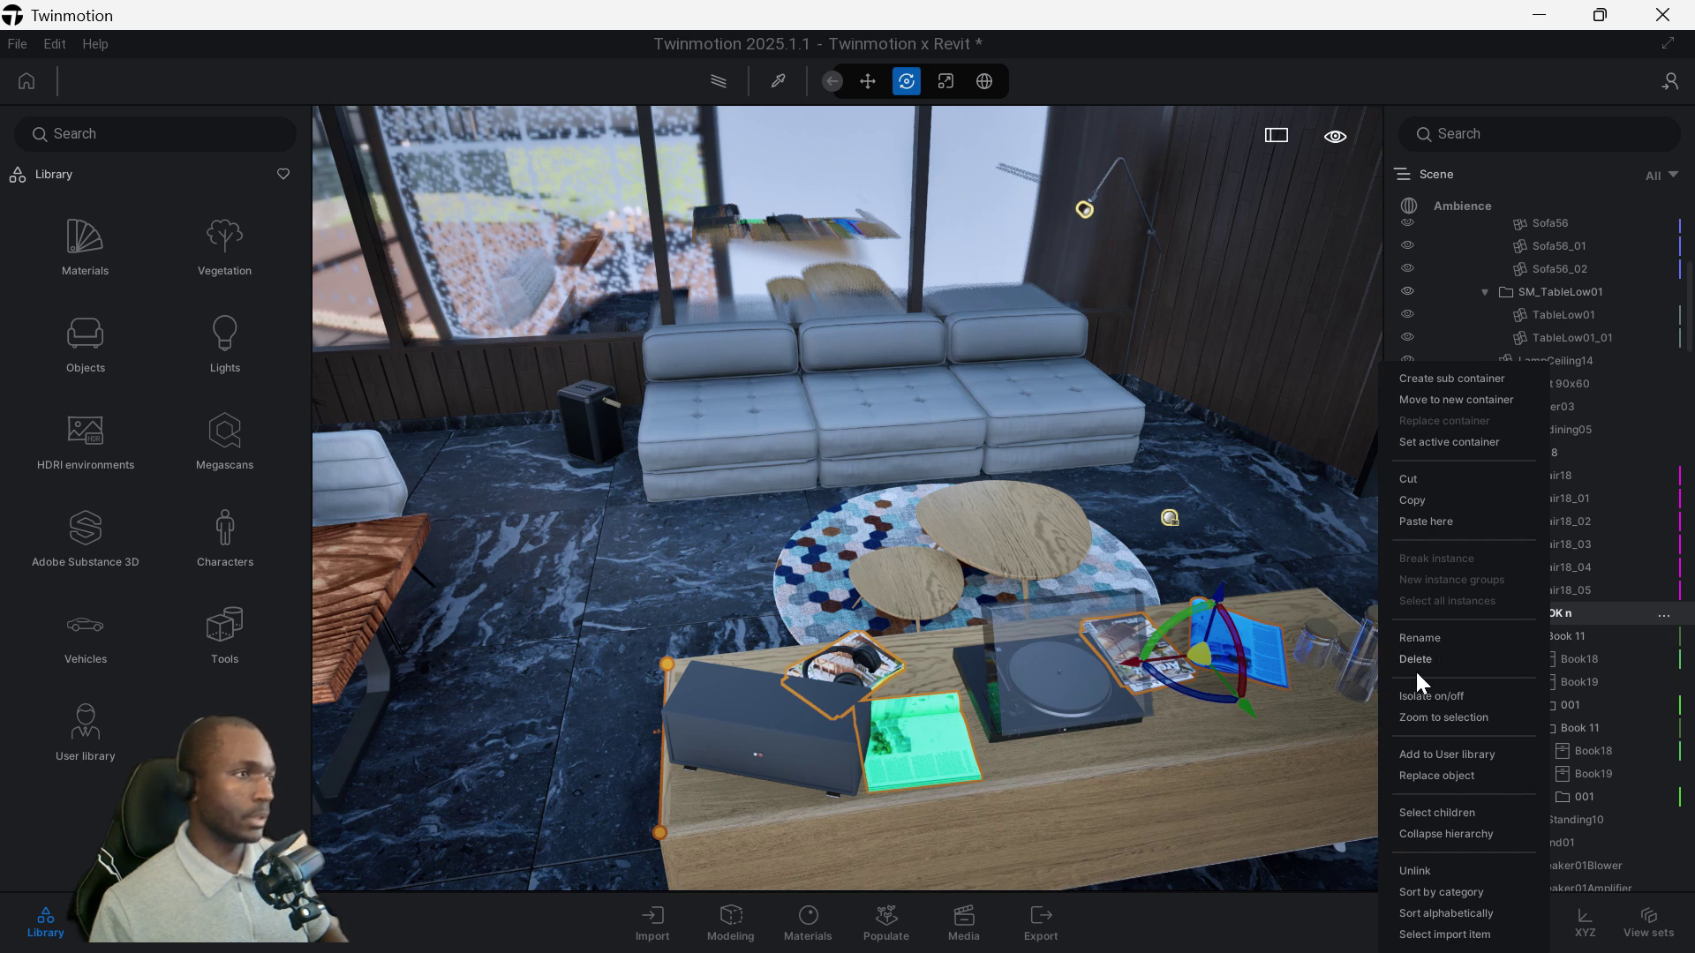
{"action": "left_click", "coordinate": [1428, 696]}
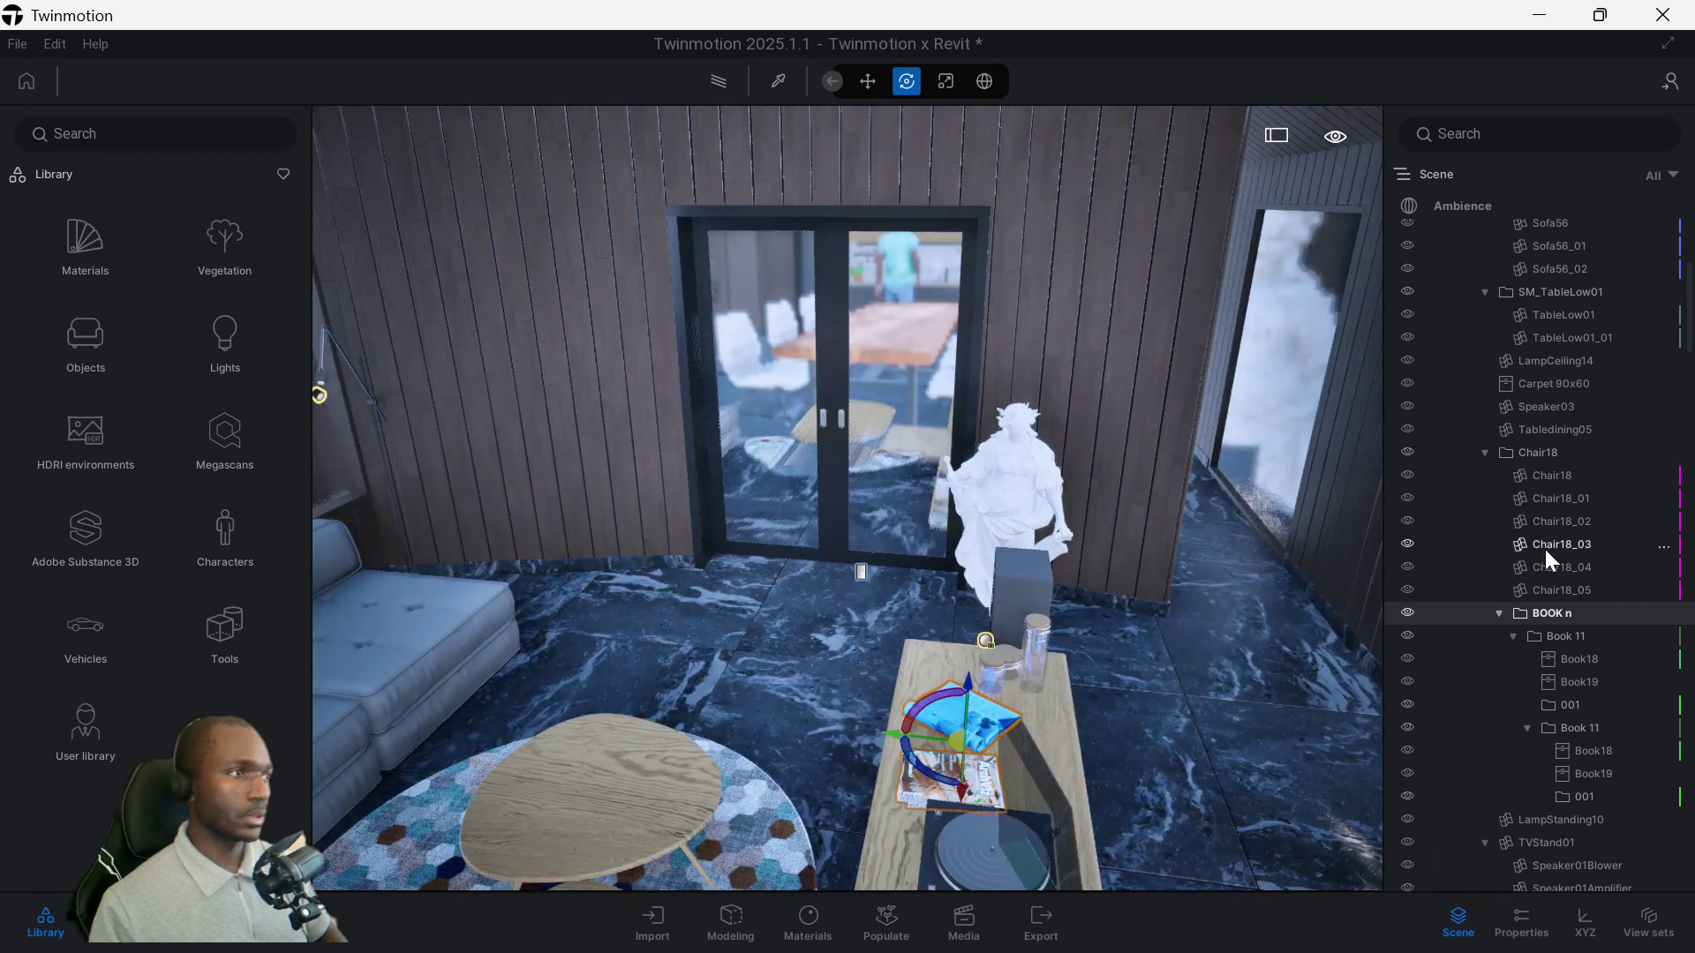
{"action": "left_click", "coordinate": [1662, 606]}
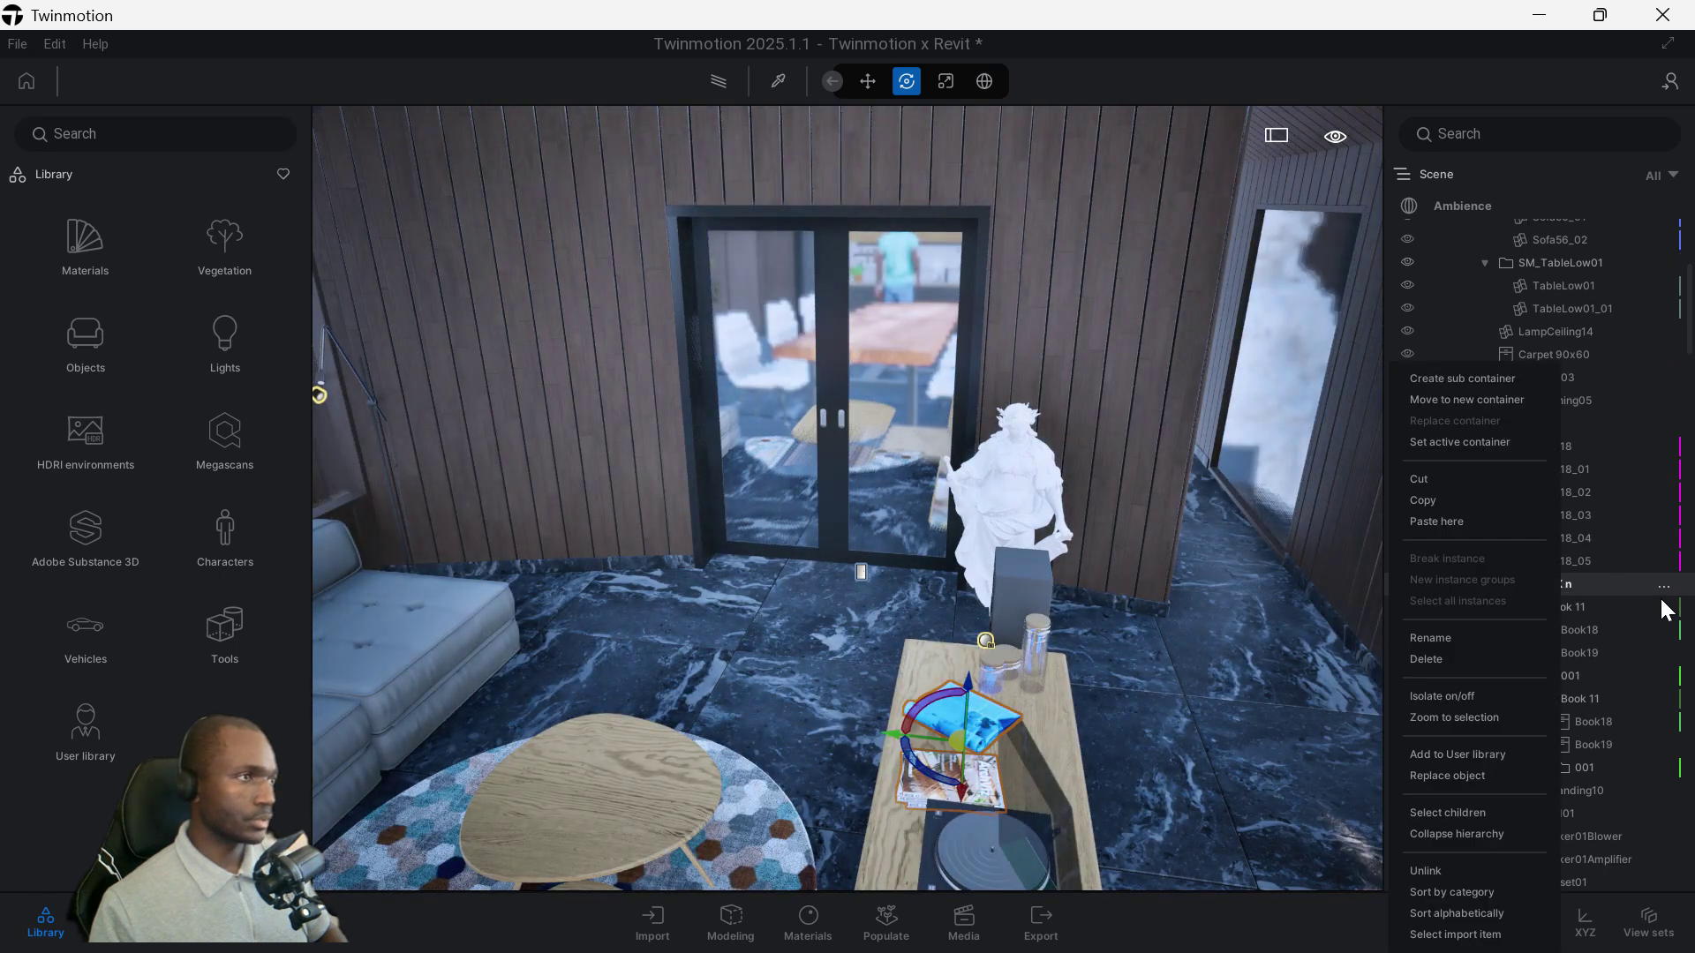
{"action": "left_click", "coordinate": [1492, 717]}
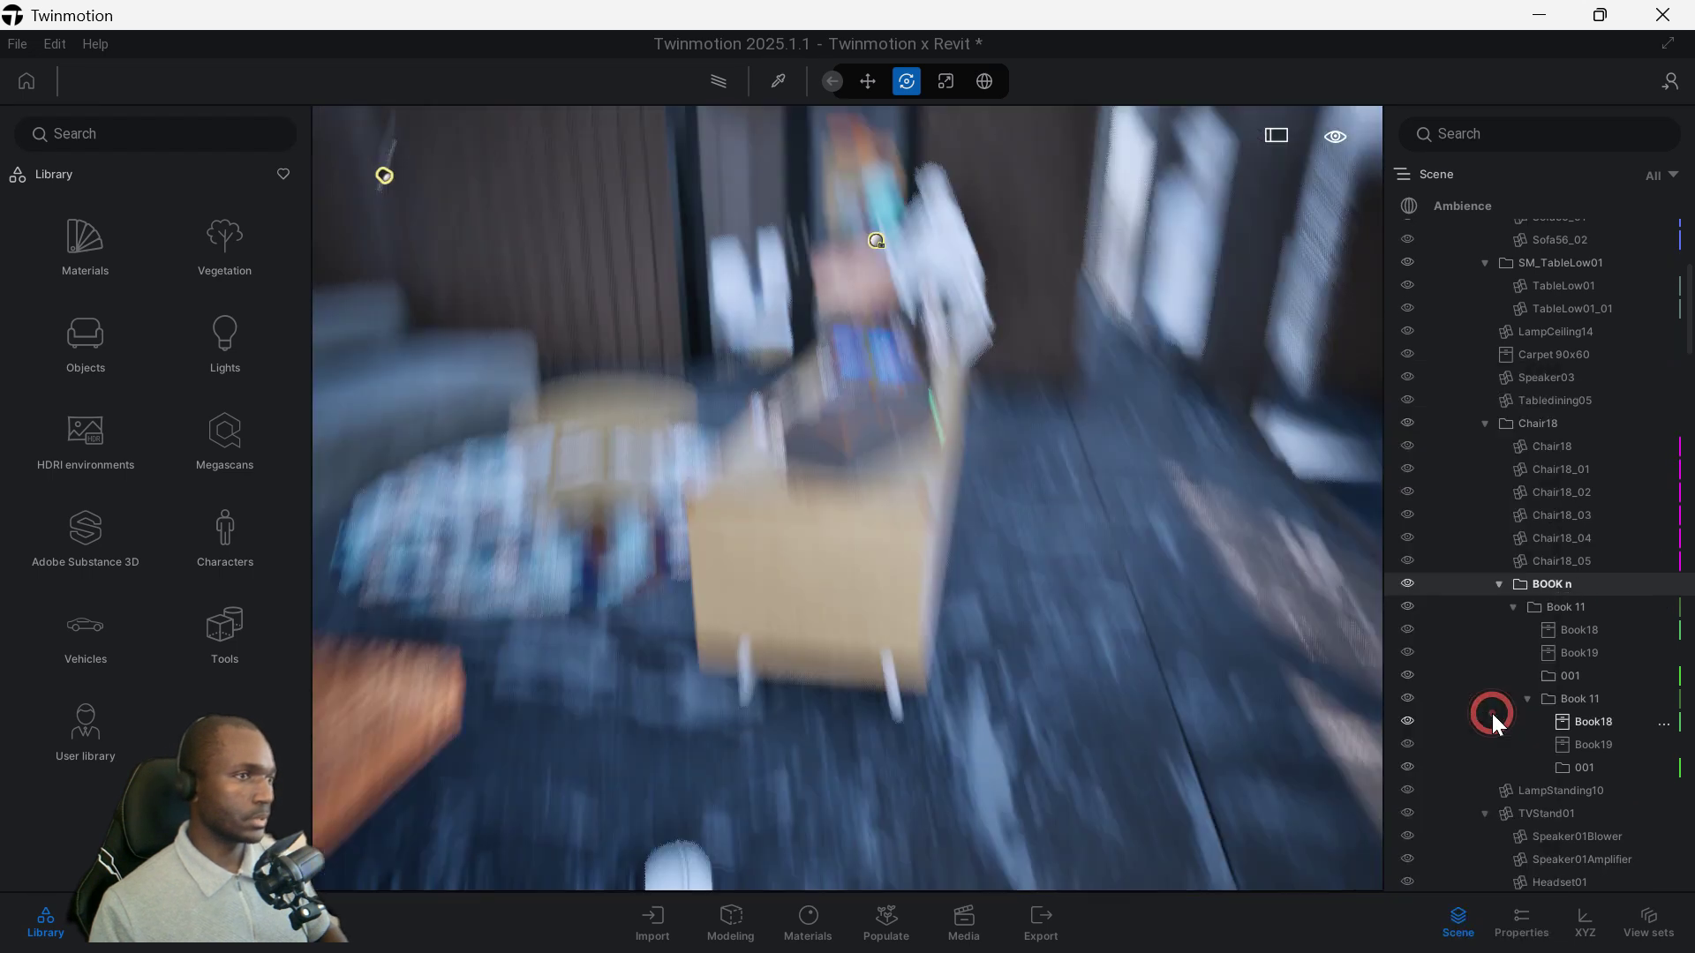
{"action": "middle_click_drag", "start_coordinate": [924, 474], "coordinate": [1005, 655]}
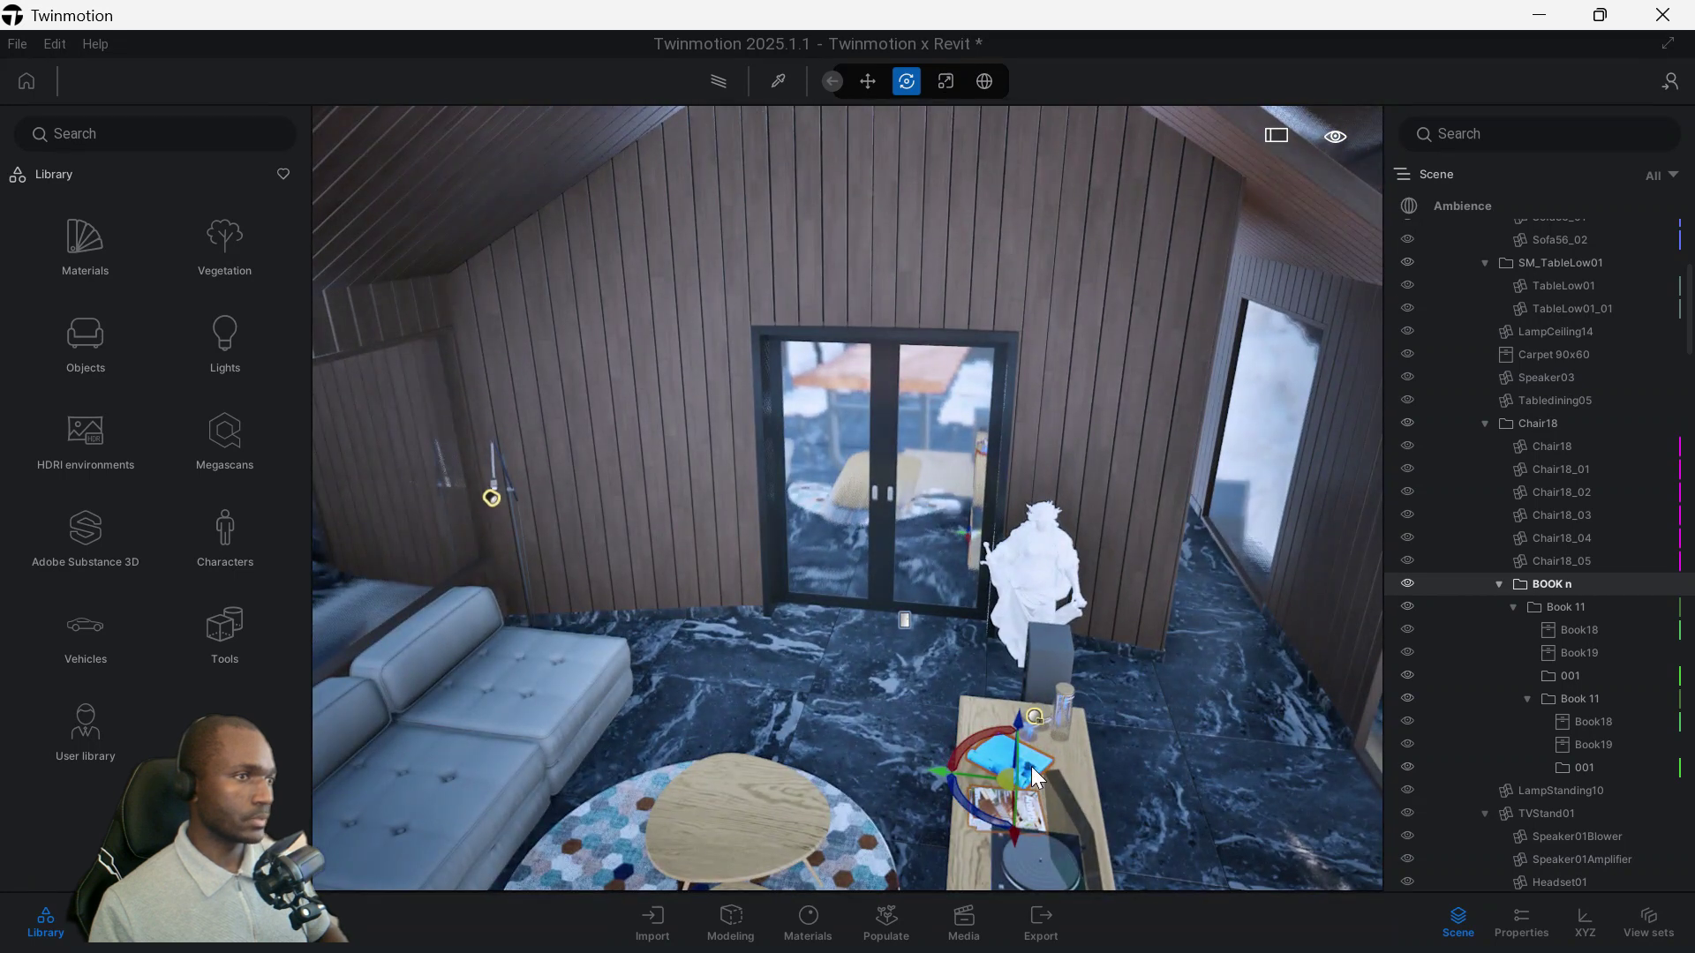
{"action": "left_click", "coordinate": [1033, 768]}
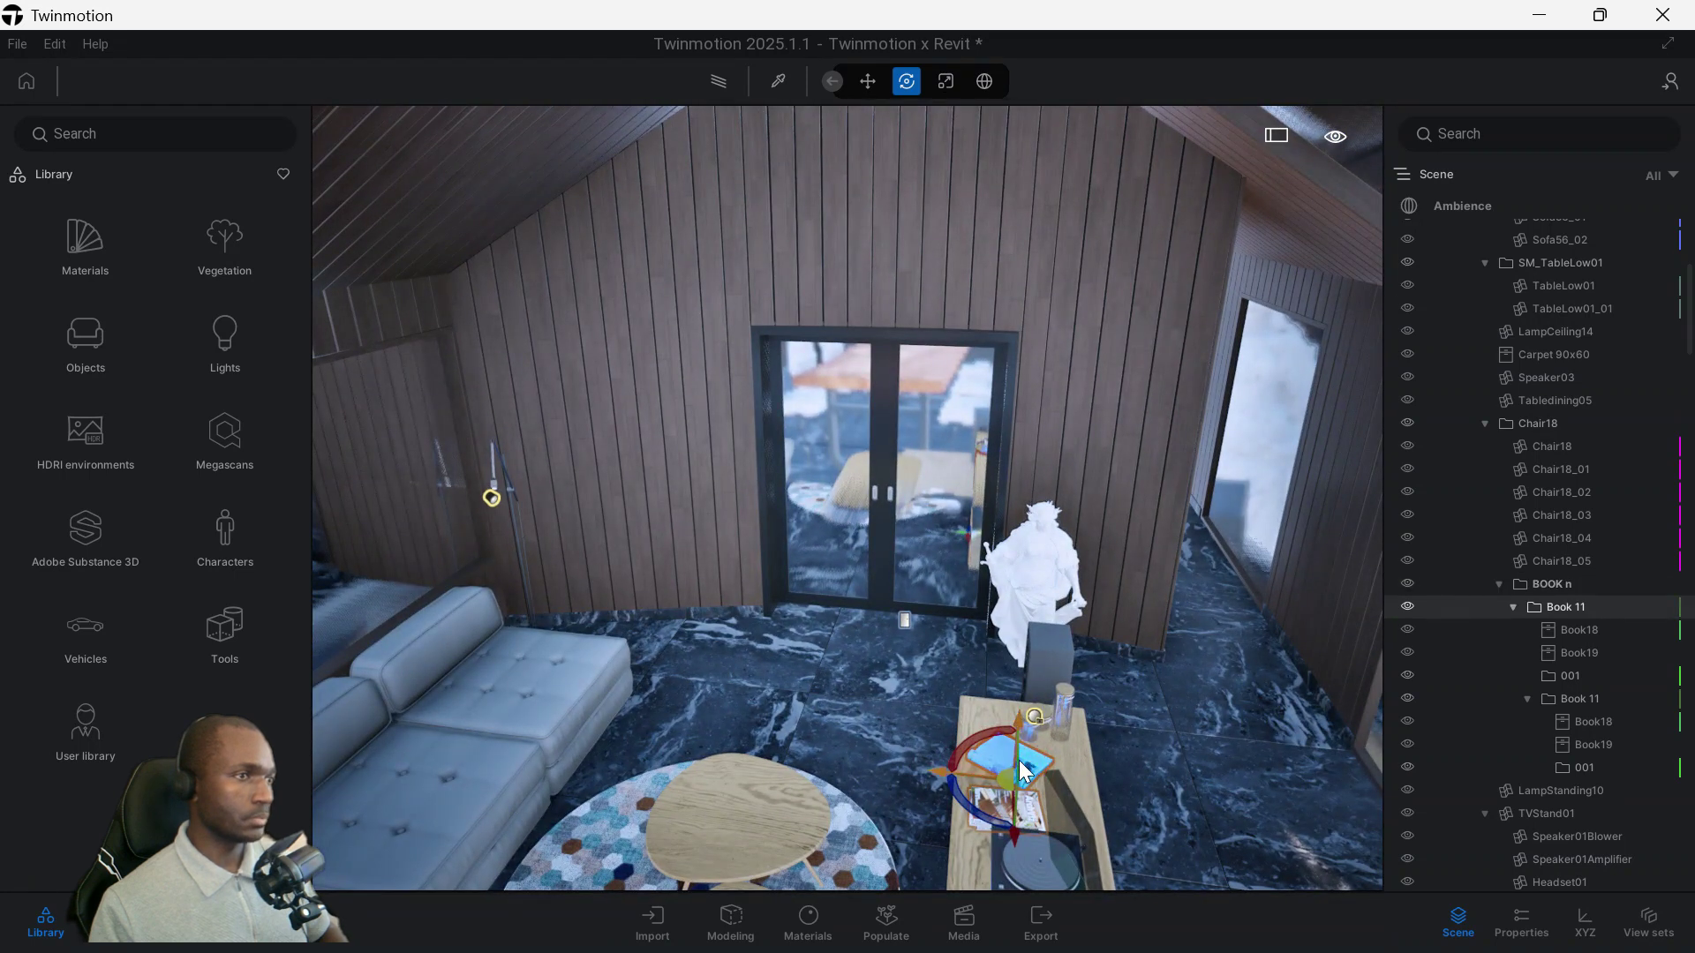
Select the blue Book19 magazine, zoom the view to it, and add it to the User library
{"action": "left_click", "coordinate": [1020, 759]}
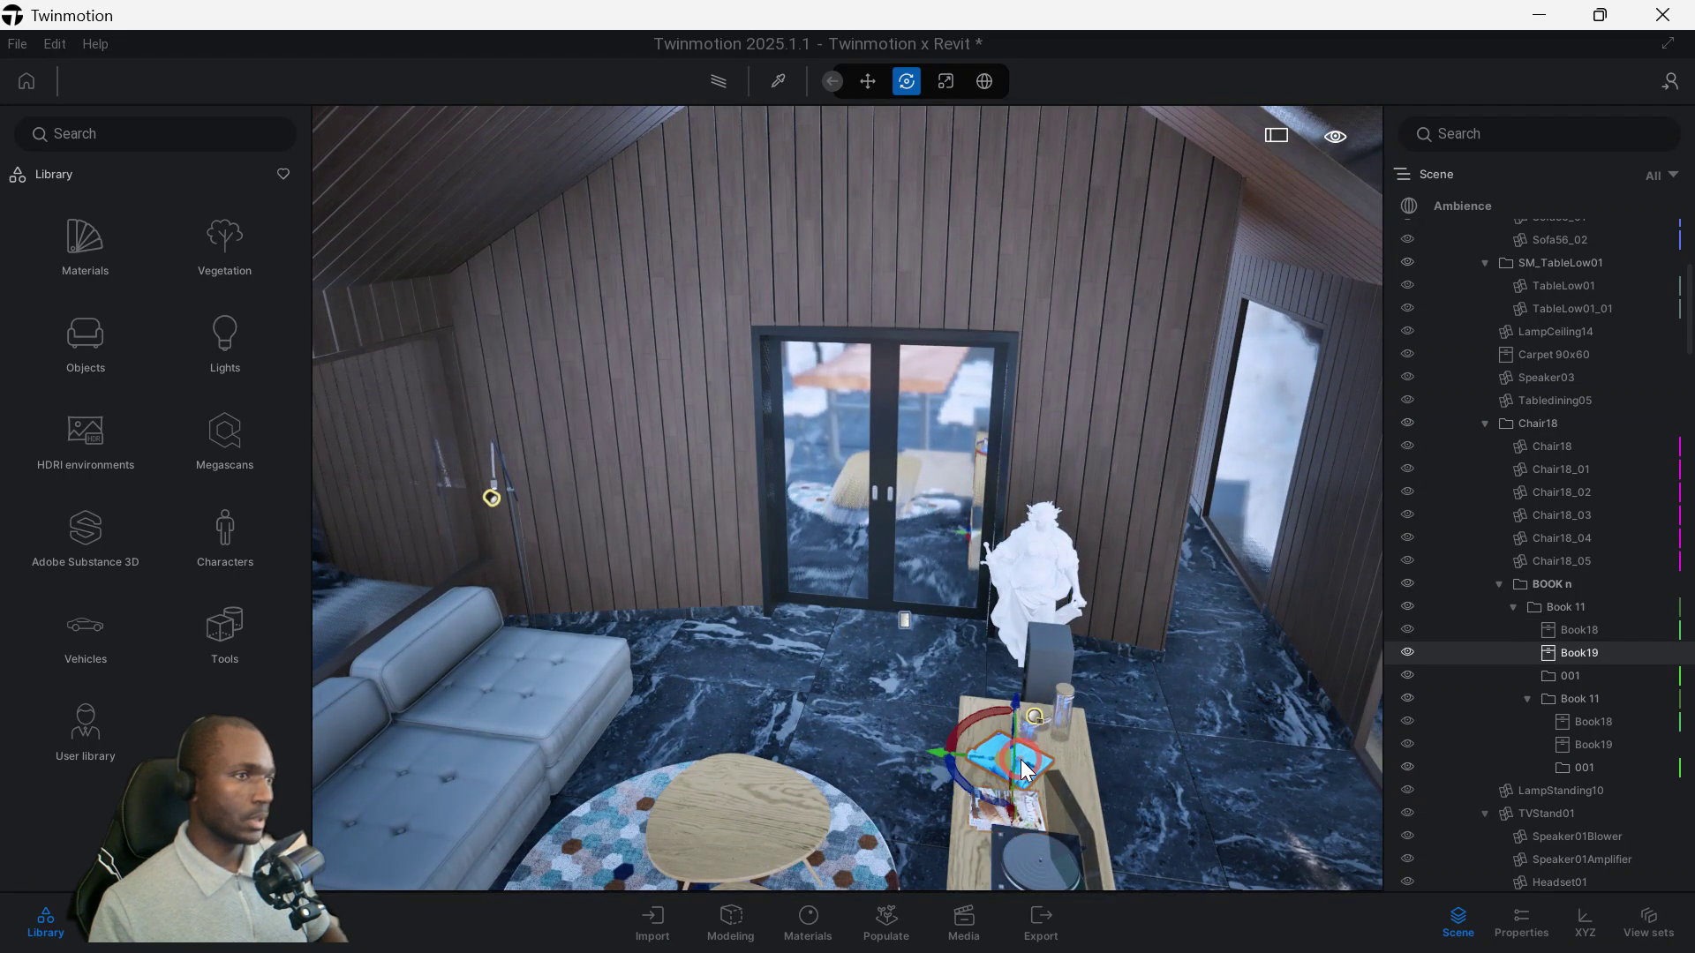
{"action": "right_click", "coordinate": [1562, 652]}
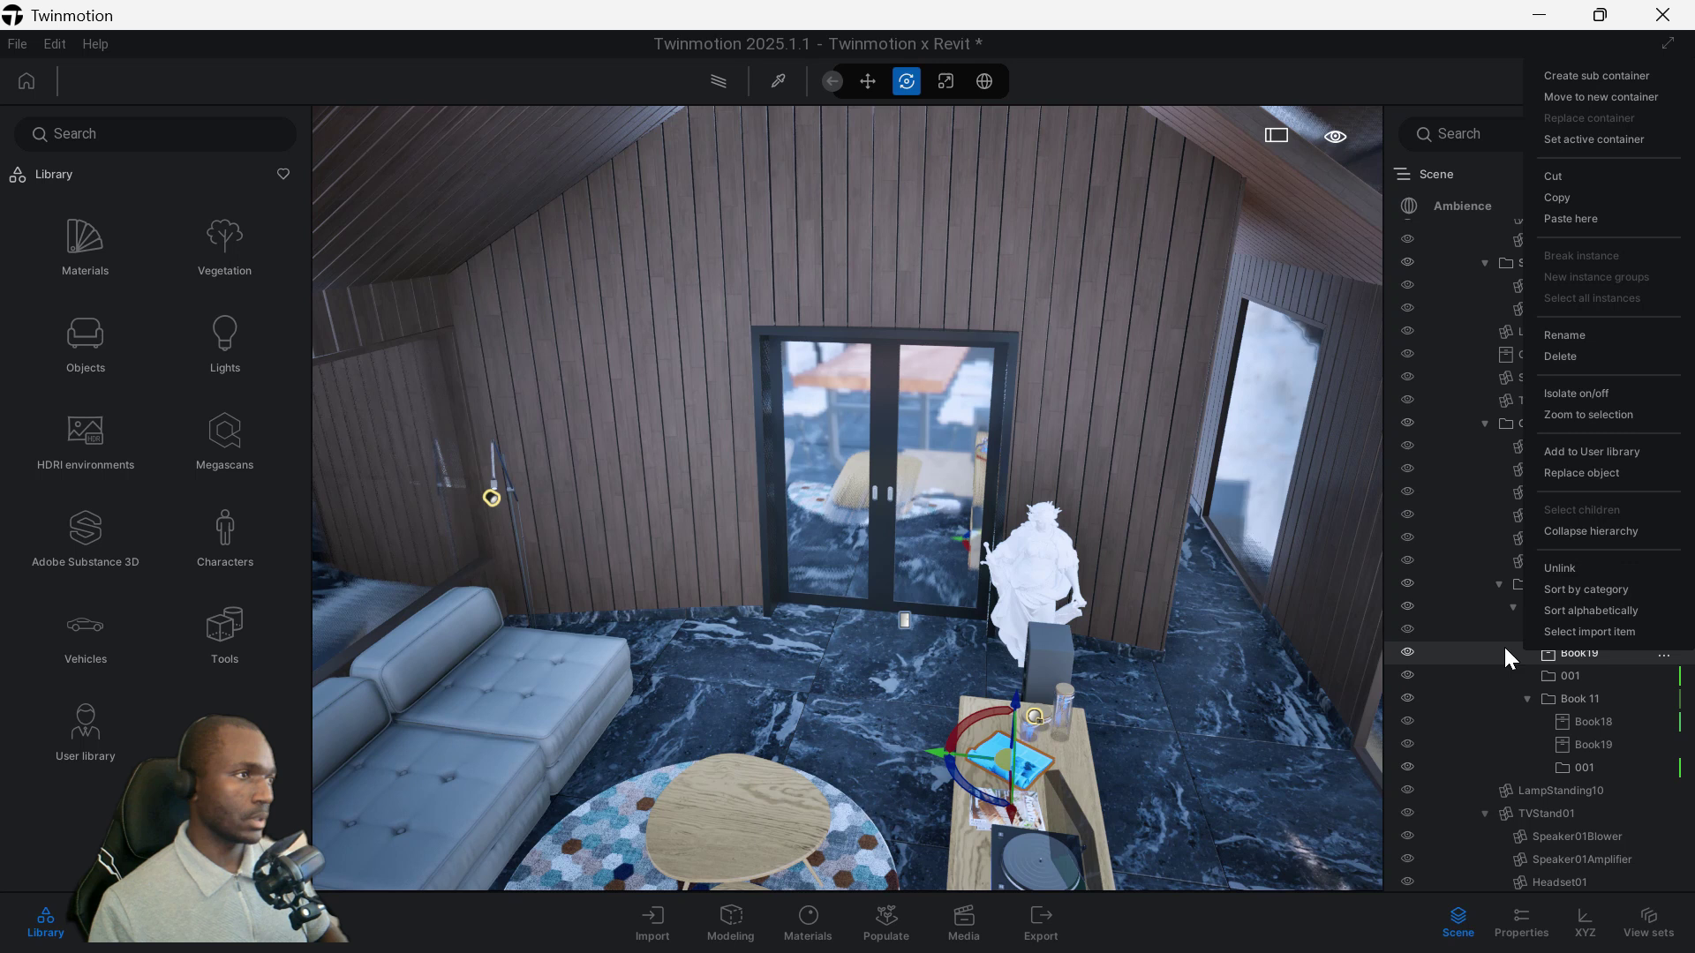
{"action": "left_click", "coordinate": [1605, 413]}
{"action": "right_click", "coordinate": [1563, 652]}
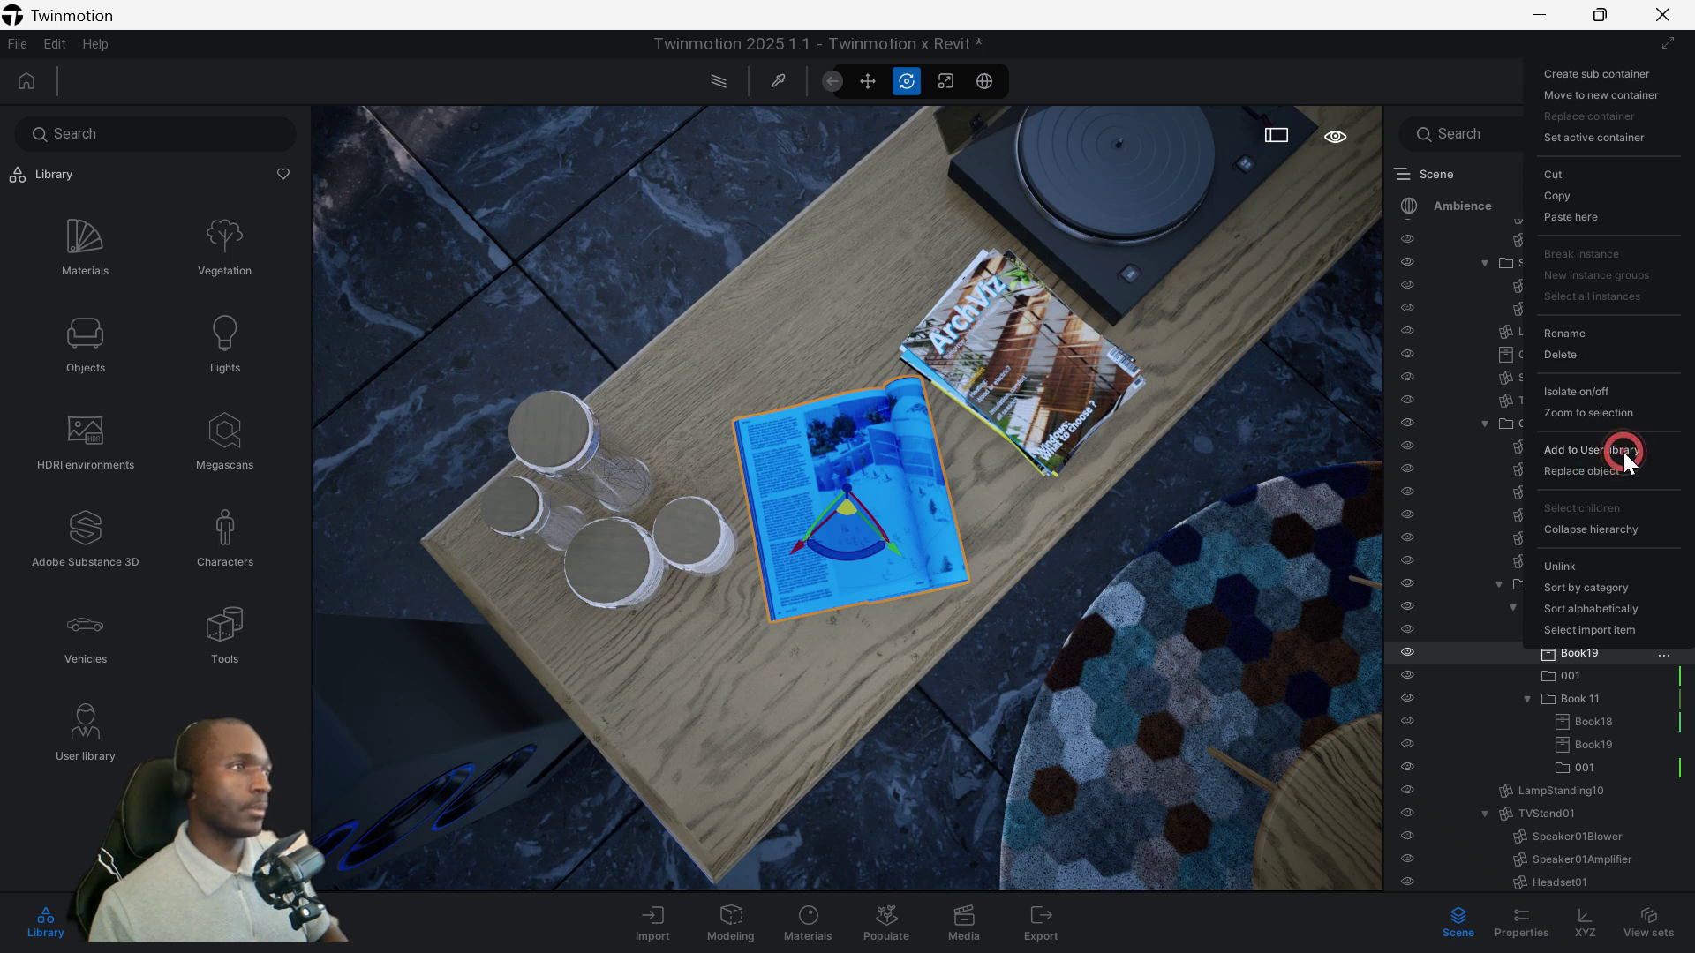
{"action": "left_click", "coordinate": [1623, 451]}
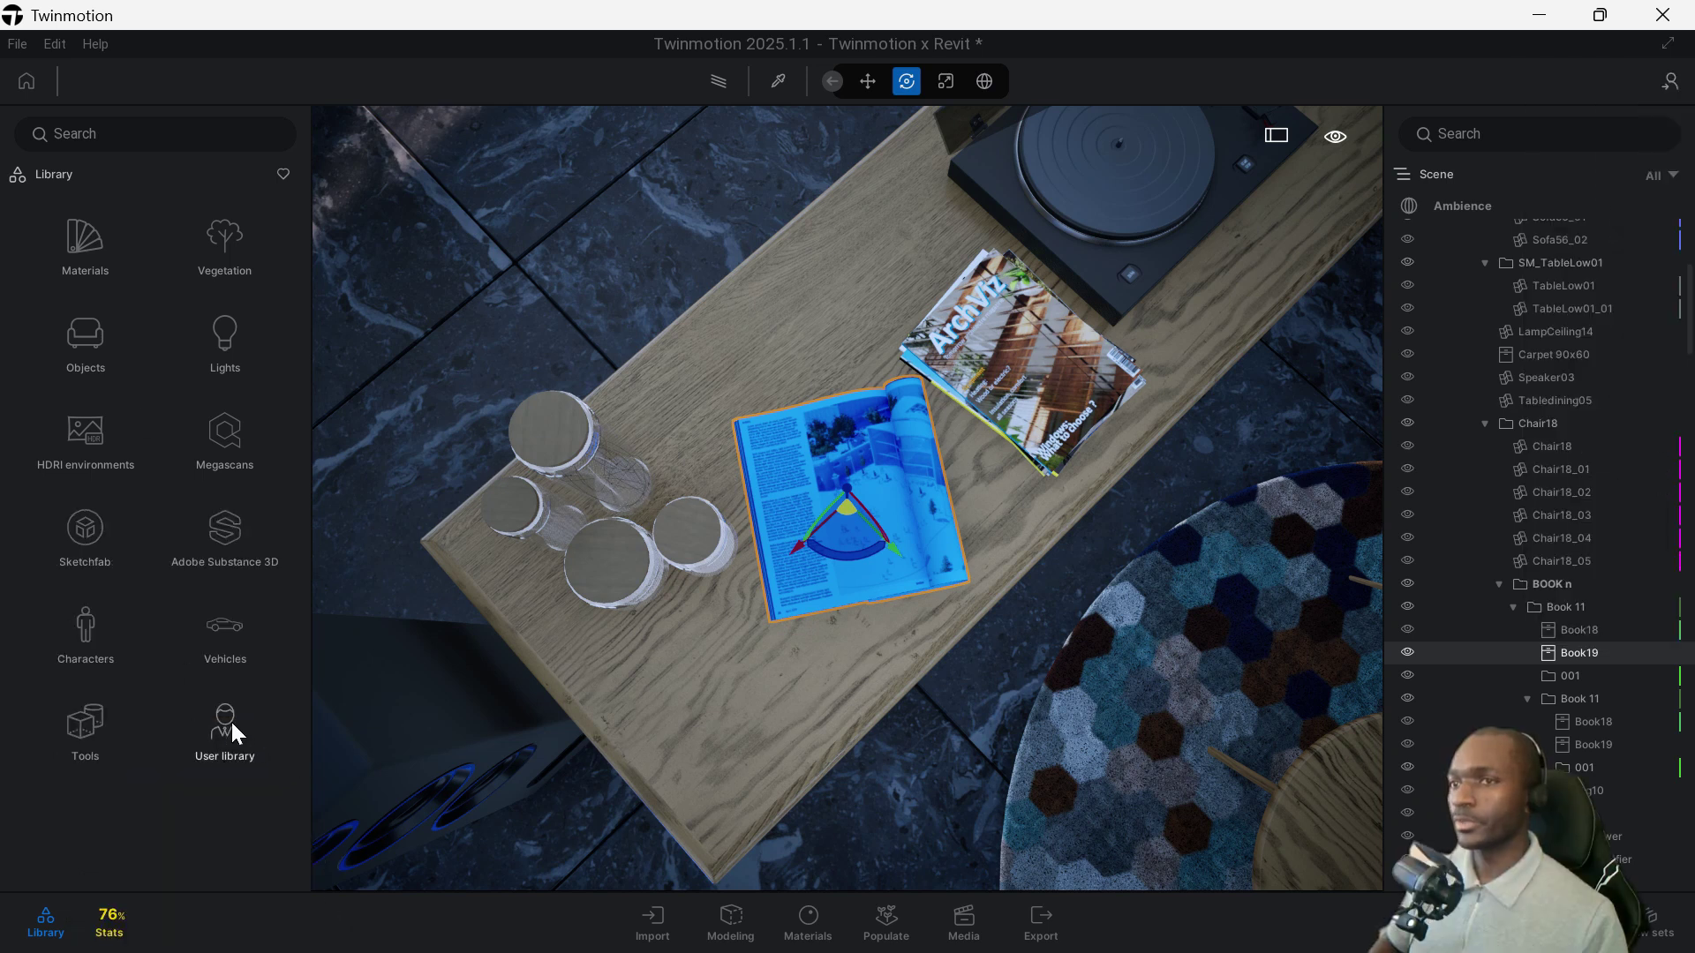
Check the User library for the saved Book19 magazine and browse the Interieur folder down to Ceiling Lamps and back
{"action": "left_click", "coordinate": [227, 724]}
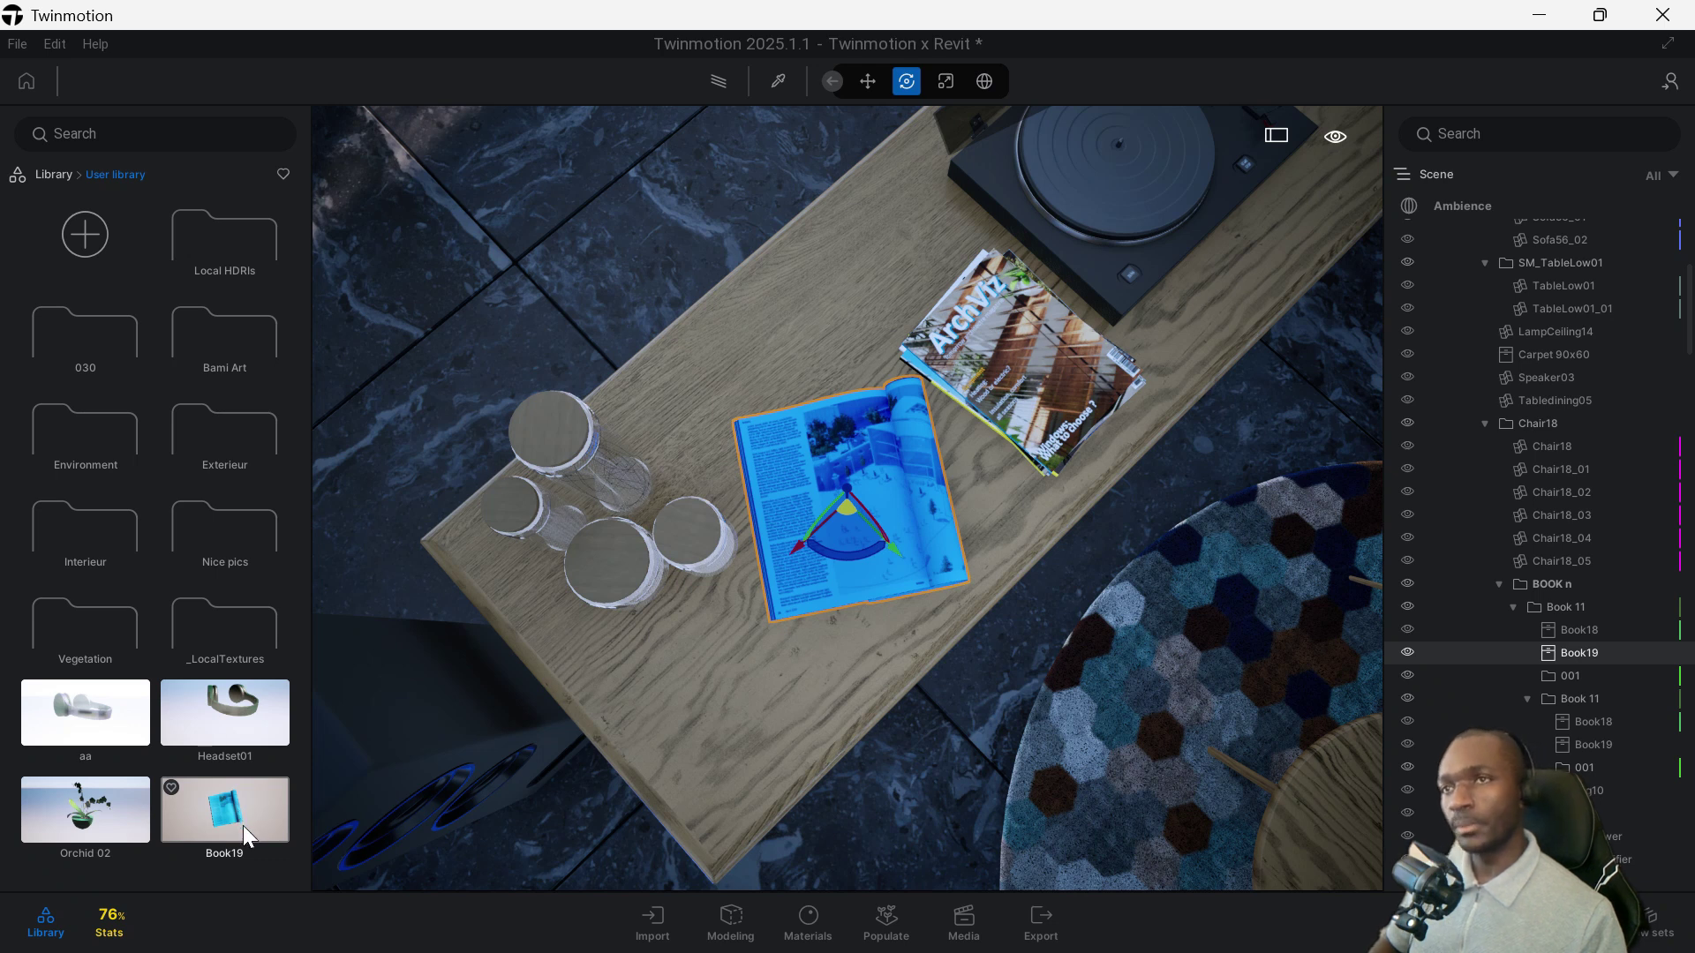
{"action": "left_click", "coordinate": [85, 530]}
{"action": "left_click", "coordinate": [103, 442]}
{"action": "left_click", "coordinate": [95, 339]}
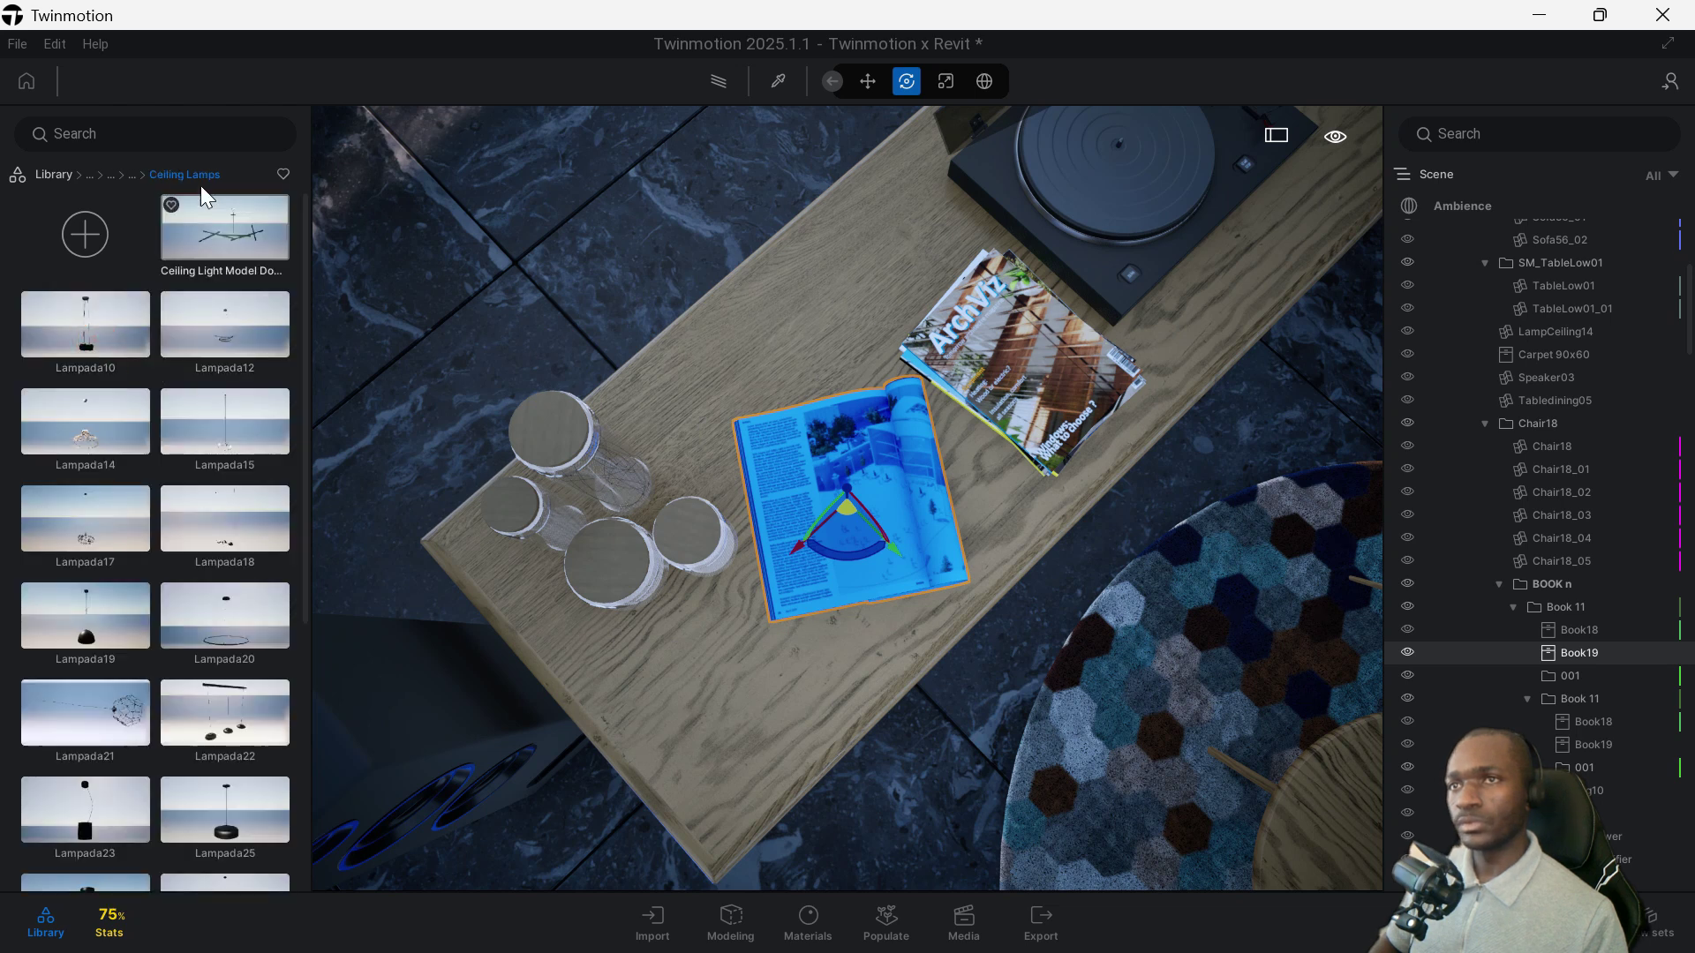
{"action": "left_click", "coordinate": [125, 177]}
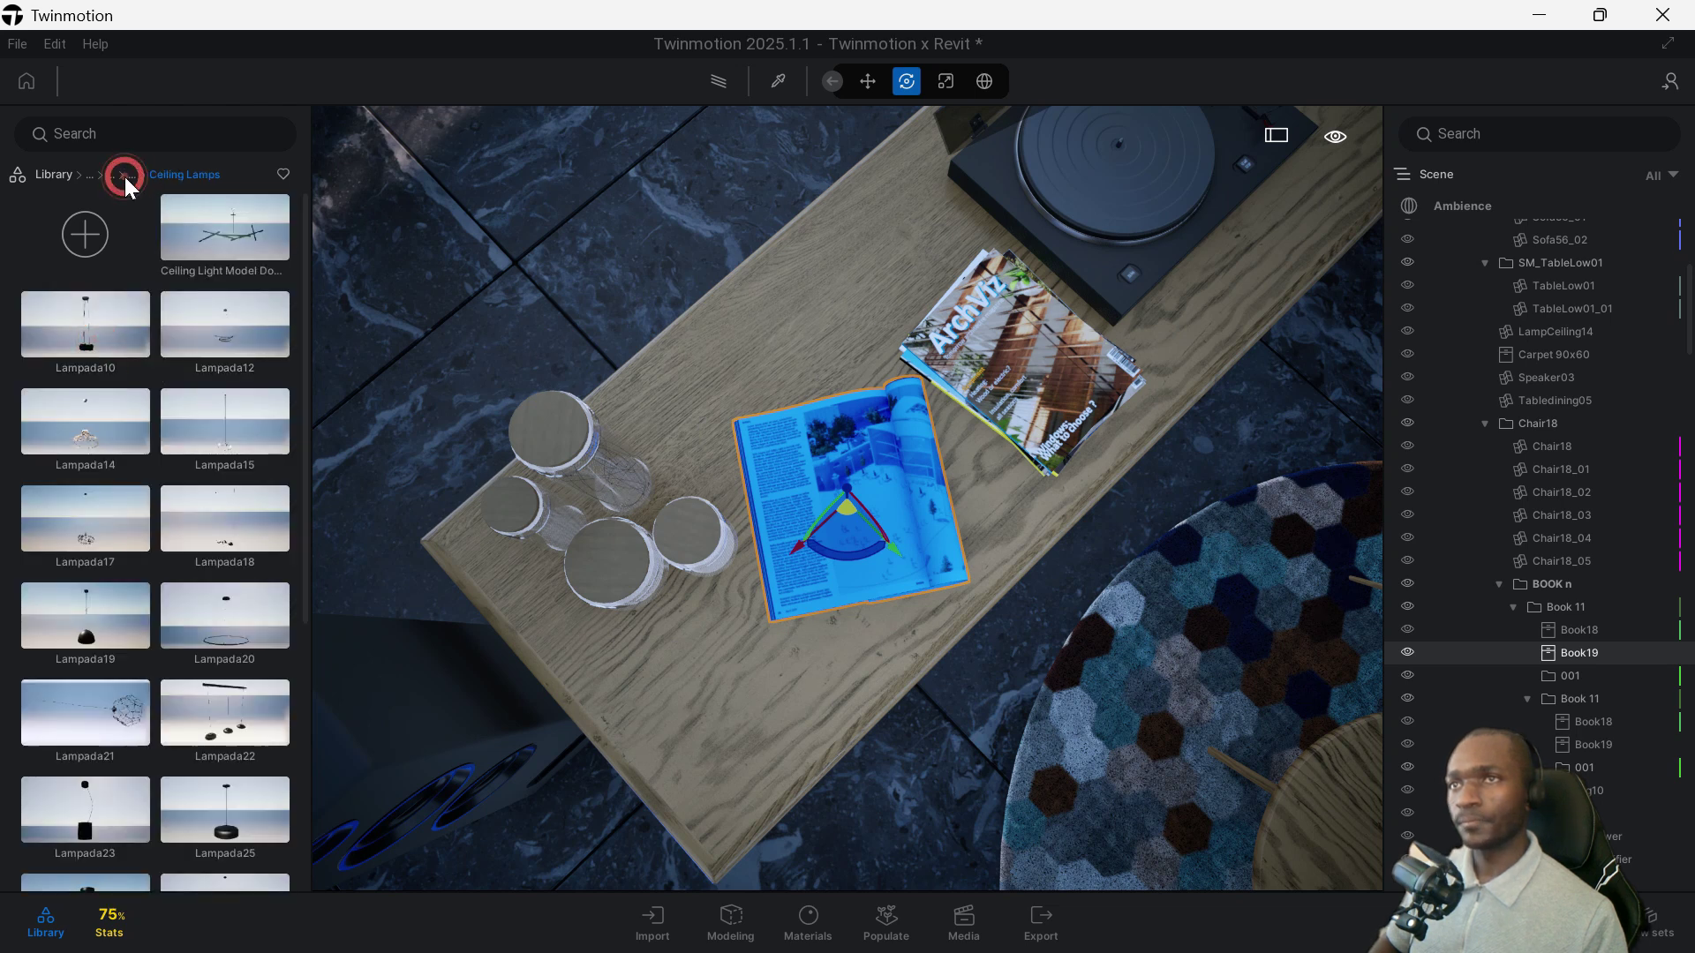
{"action": "left_click", "coordinate": [109, 174]}
{"action": "left_click", "coordinate": [104, 176]}
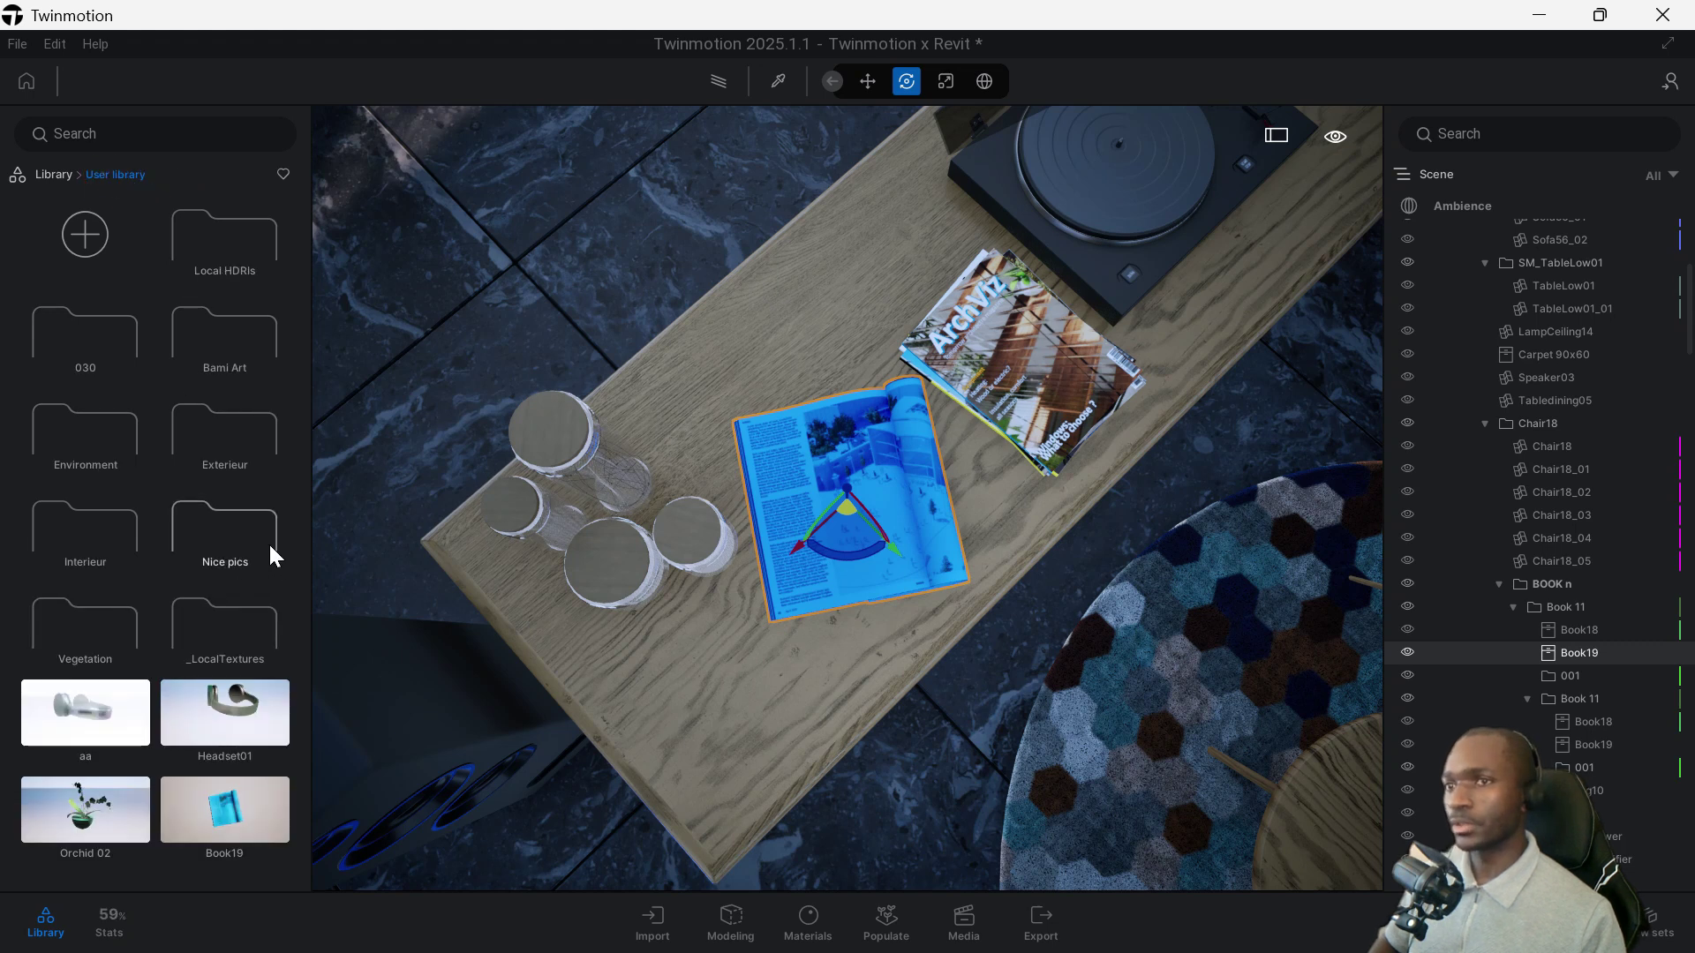
Replace the blue Book19 magazine with the Orchid 02 plant from the library's Living room Plants category
{"action": "right_click", "coordinate": [1584, 653]}
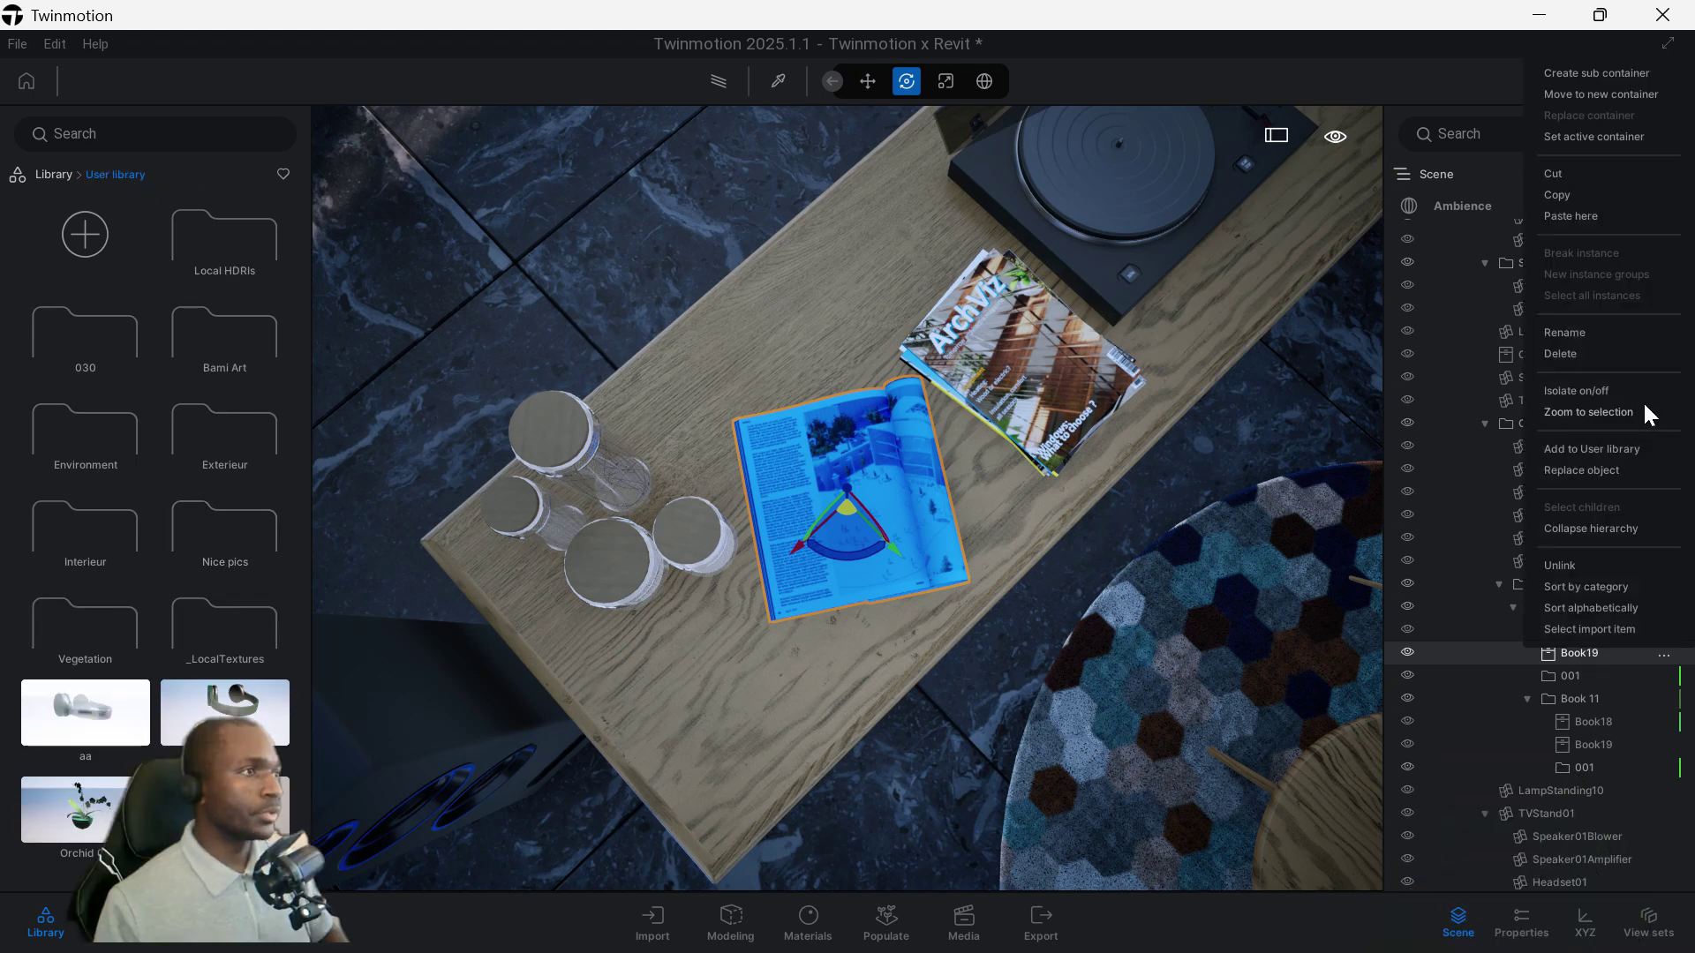
{"action": "left_click", "coordinate": [1600, 472]}
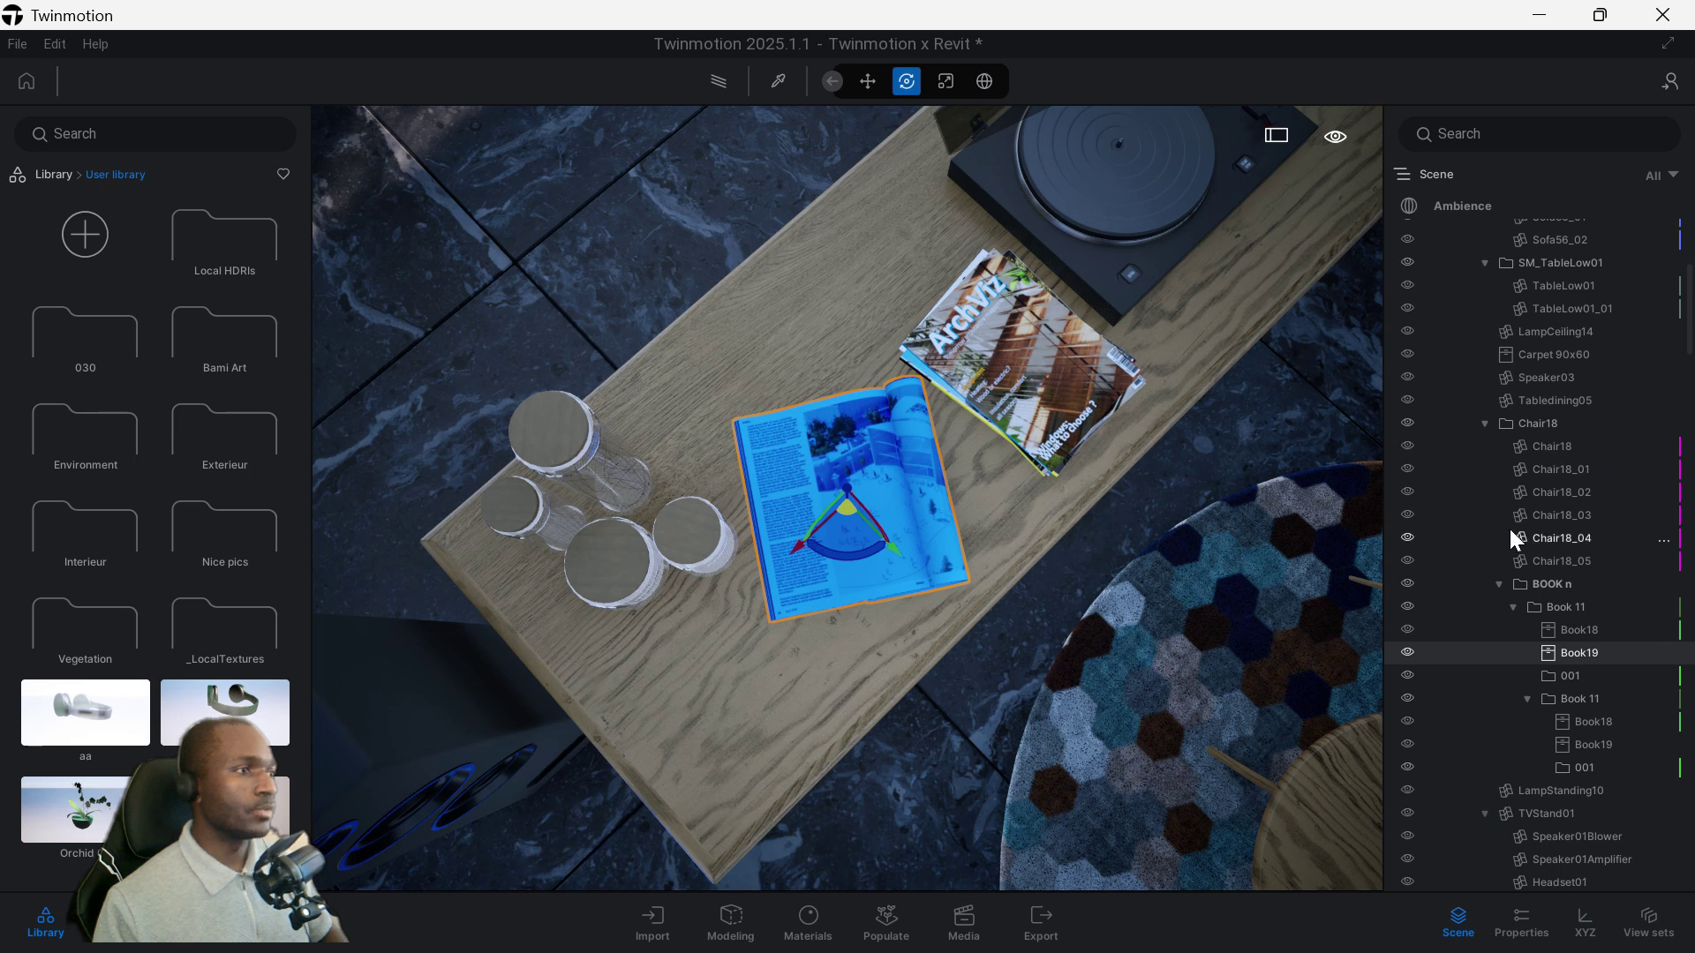
{"action": "left_click", "coordinate": [1522, 927]}
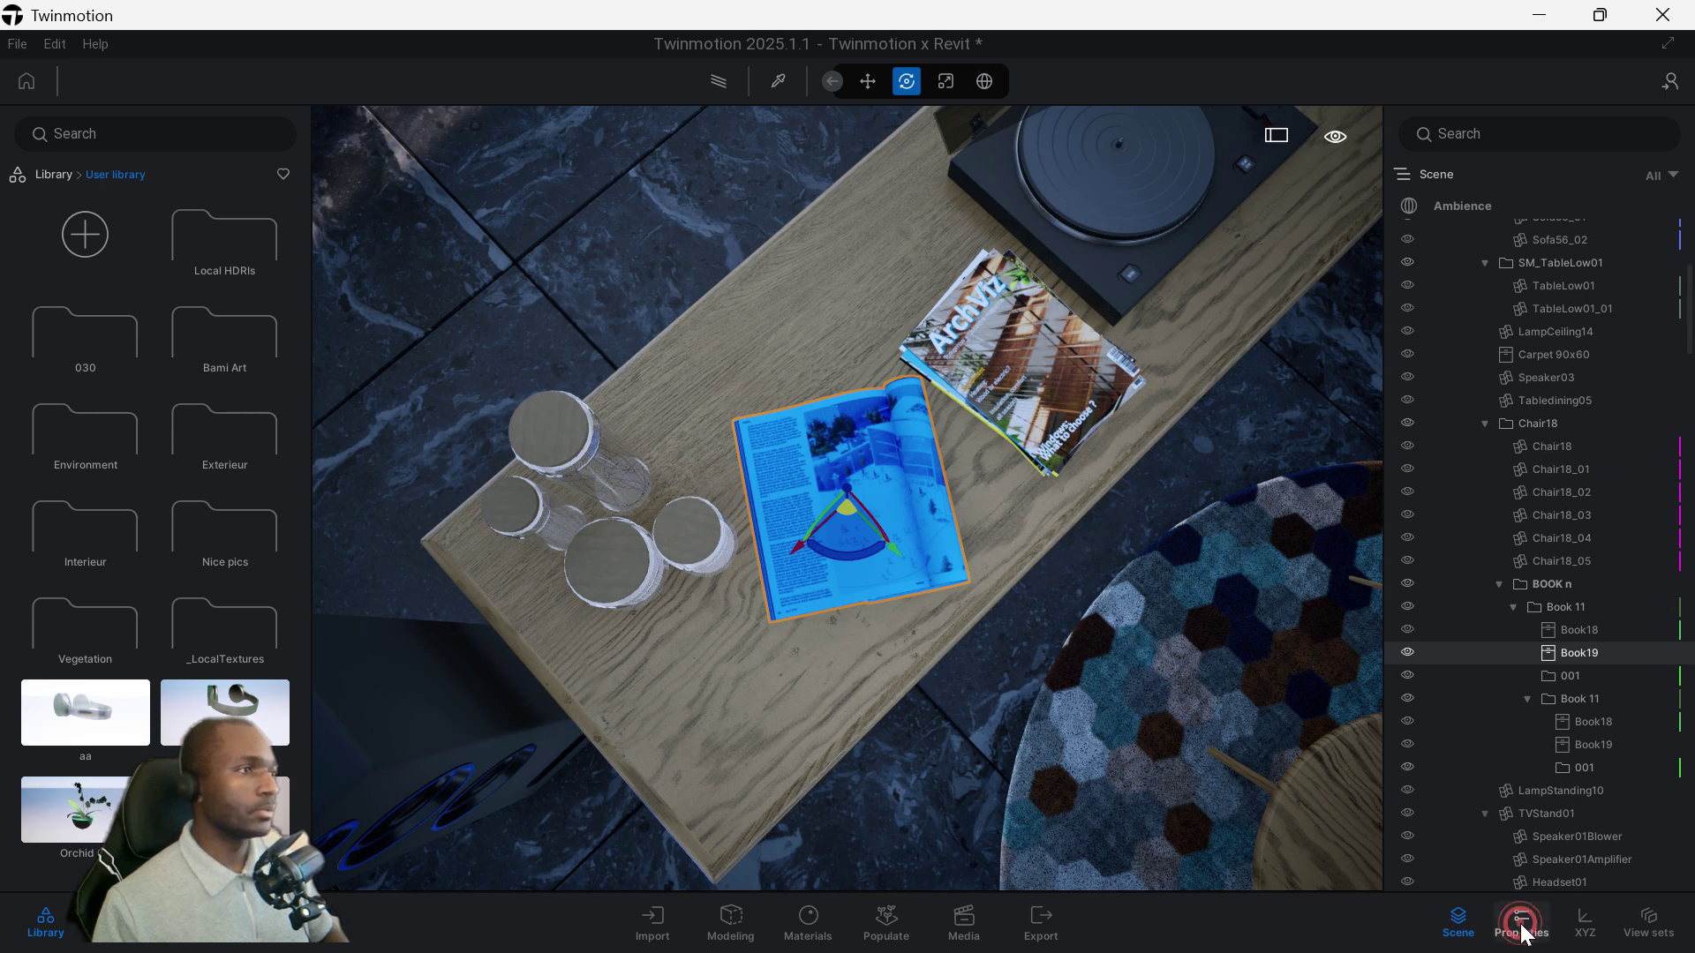
{"action": "left_click", "coordinate": [55, 176]}
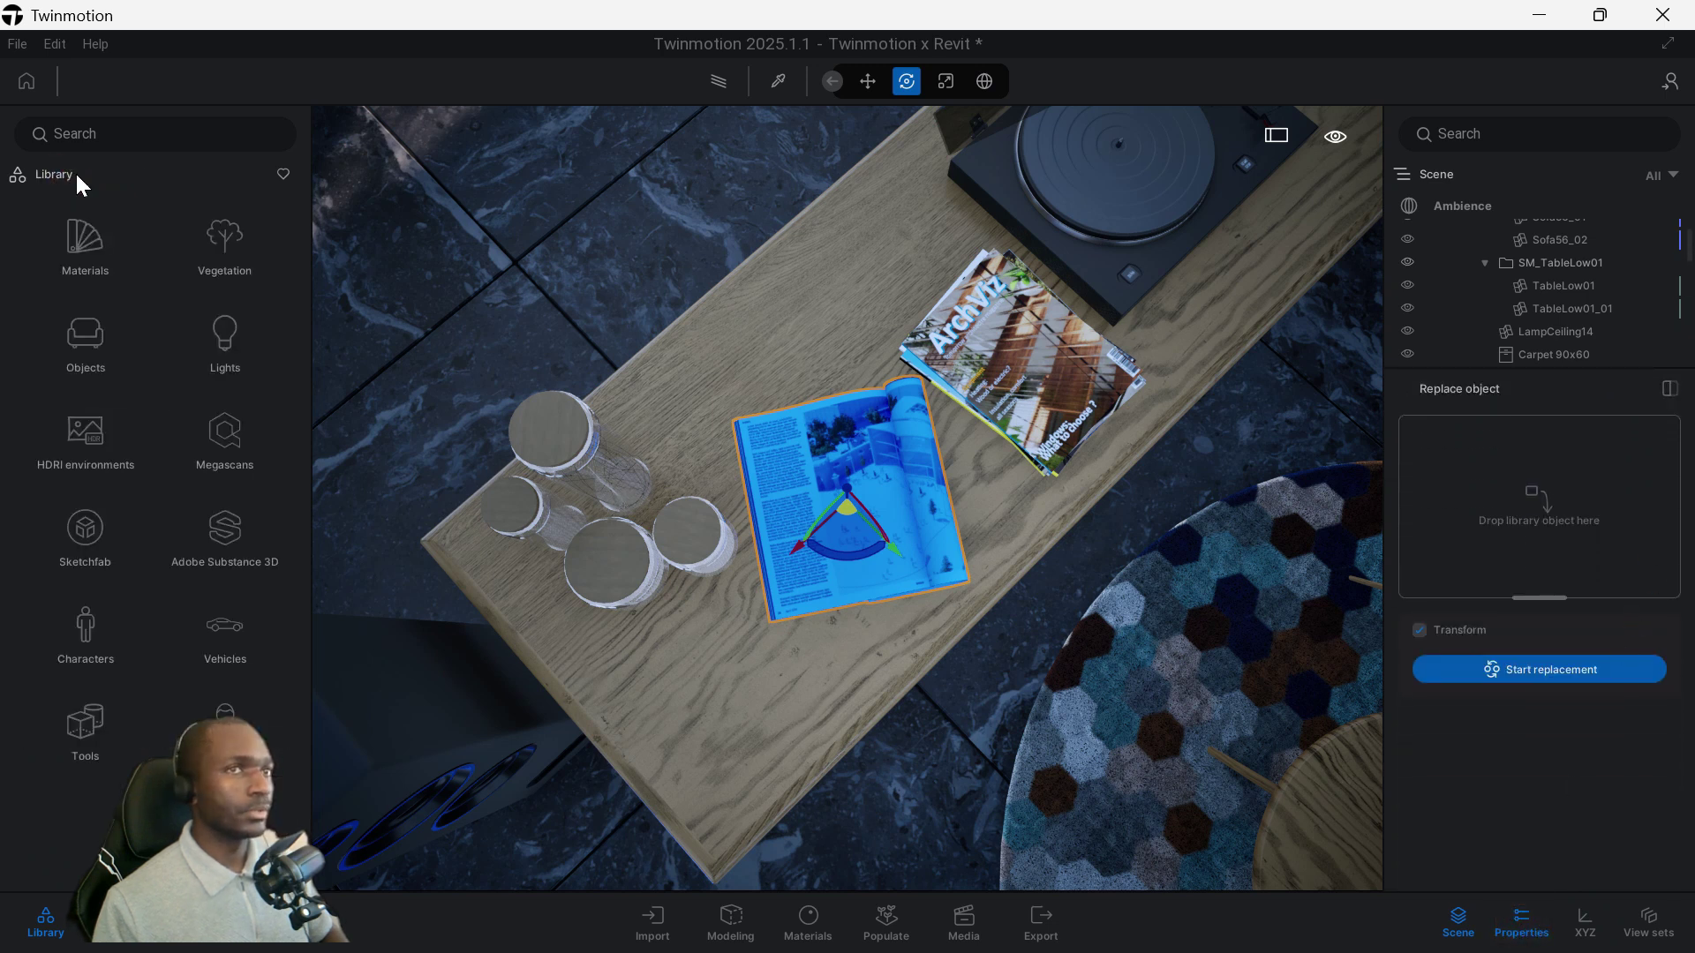
{"action": "left_click", "coordinate": [93, 325]}
{"action": "left_click", "coordinate": [88, 242]}
{"action": "left_click", "coordinate": [88, 243]}
{"action": "left_click", "coordinate": [221, 341]}
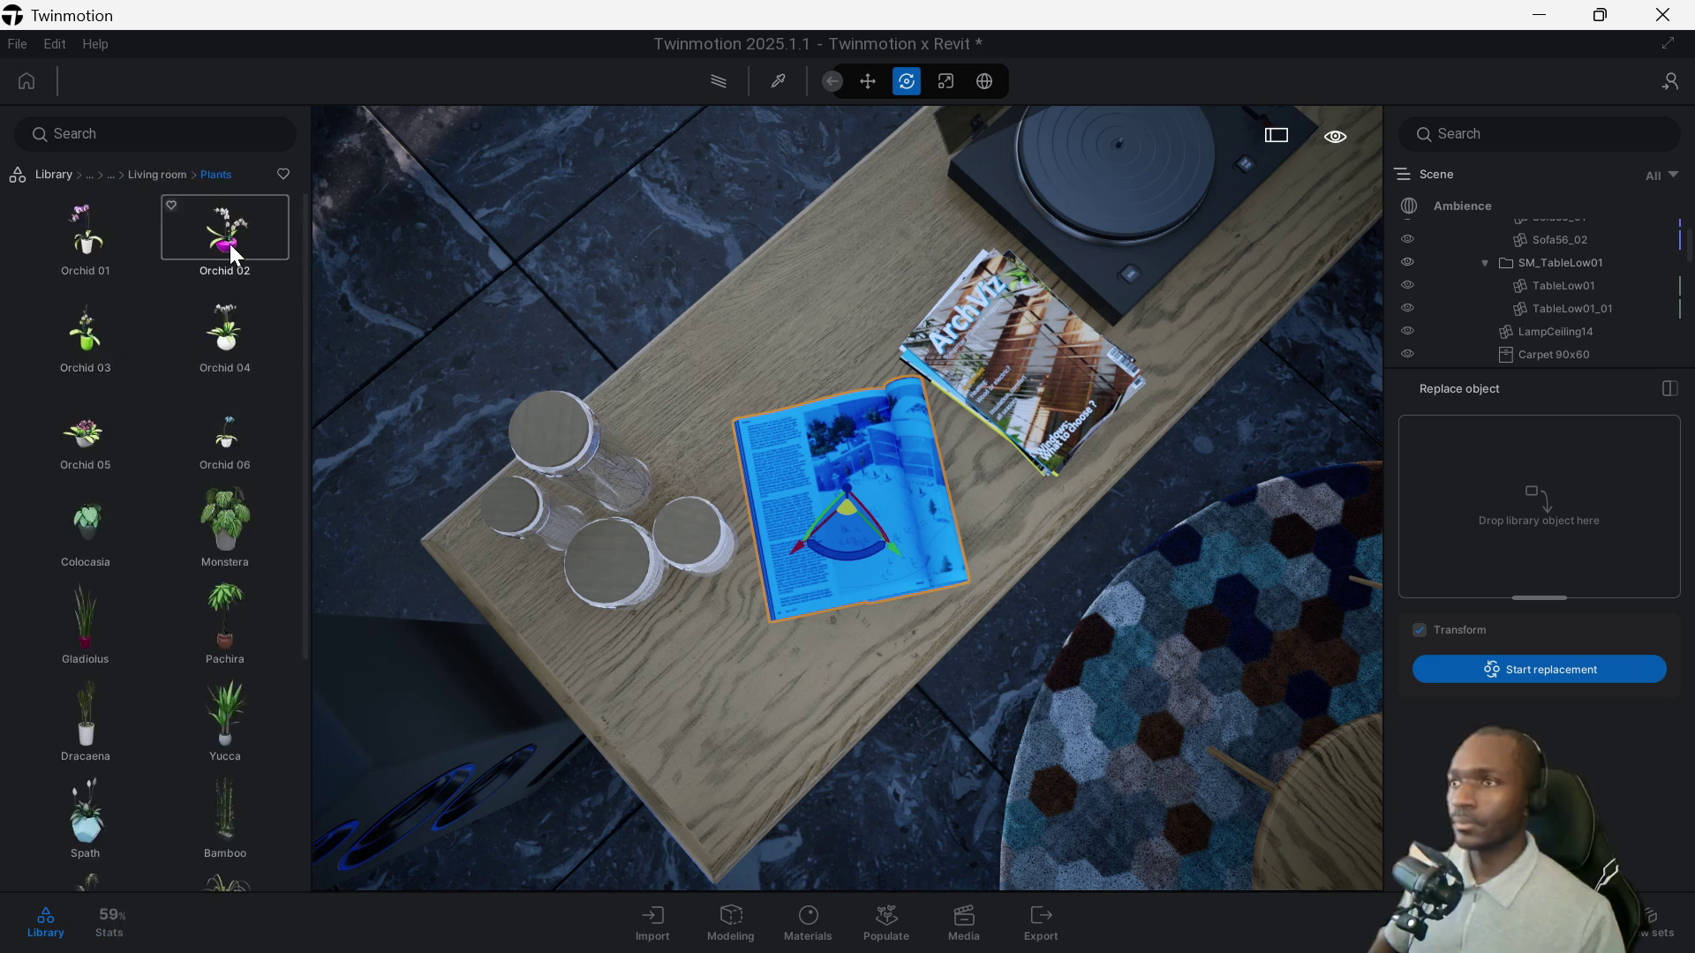
{"action": "left_click_drag", "start_coordinate": [234, 256], "coordinate": [1521, 534]}
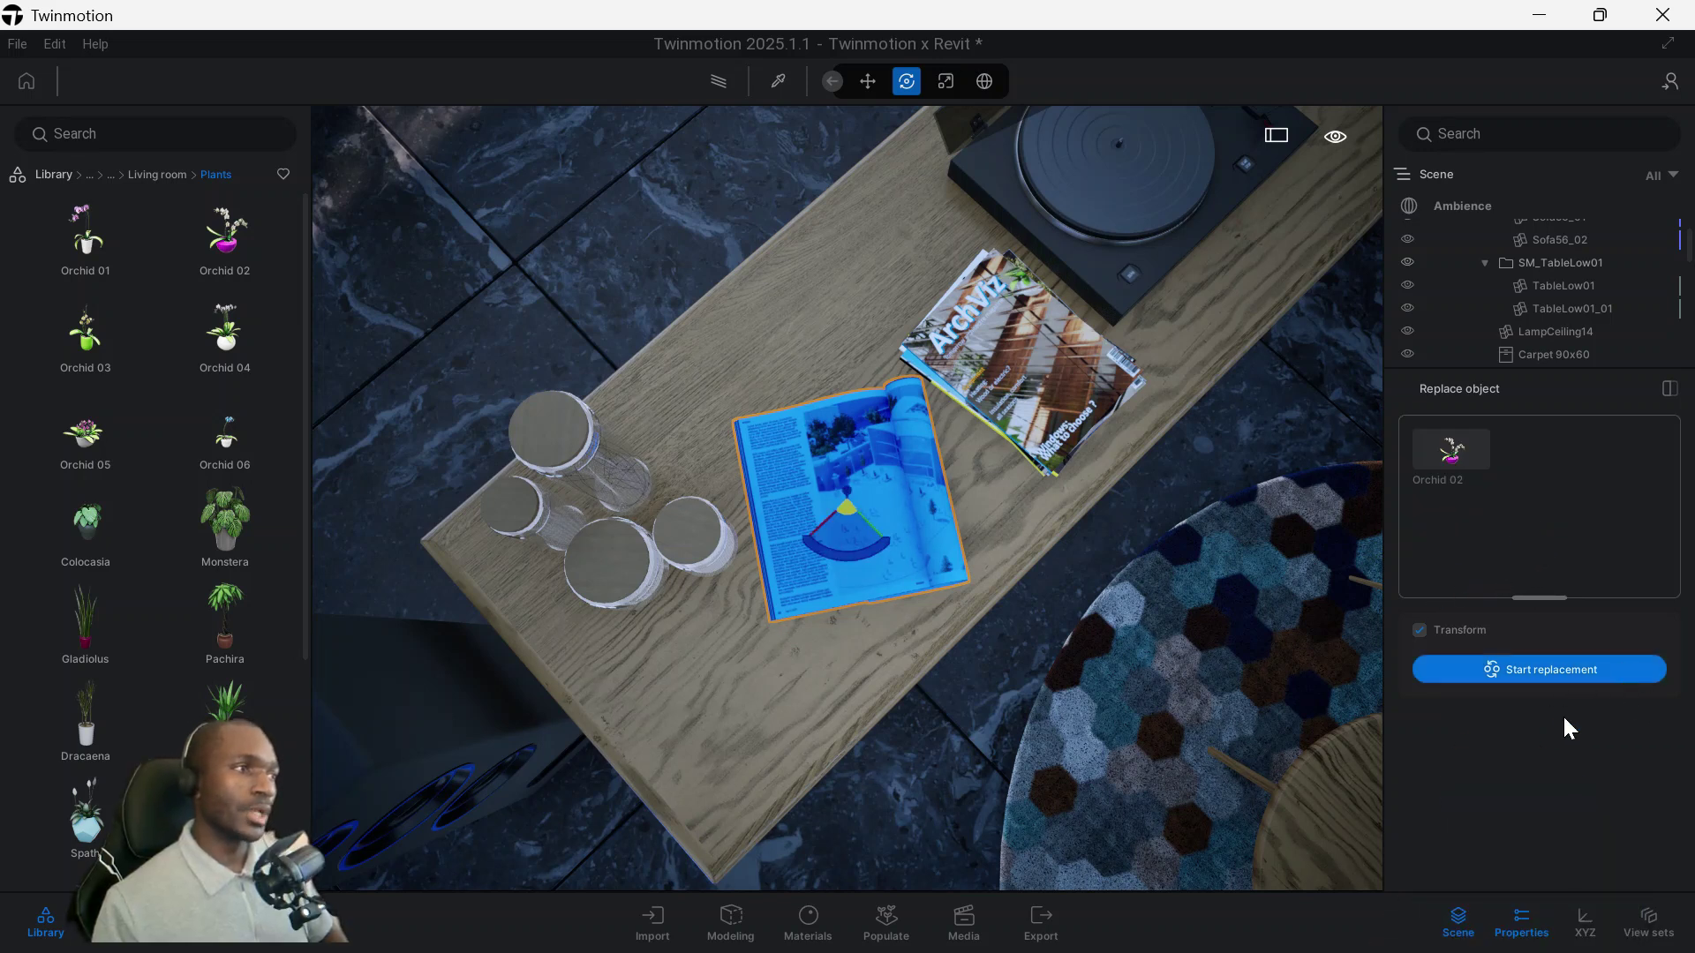
{"action": "left_click", "coordinate": [1576, 674]}
Select all children of the Book 11 container that holds the orchid on the TV stand
{"action": "middle_click_drag", "start_coordinate": [946, 494], "coordinate": [944, 540], "text": "shift"}
{"action": "middle_click_drag", "start_coordinate": [907, 334], "coordinate": [908, 261], "text": "shift"}
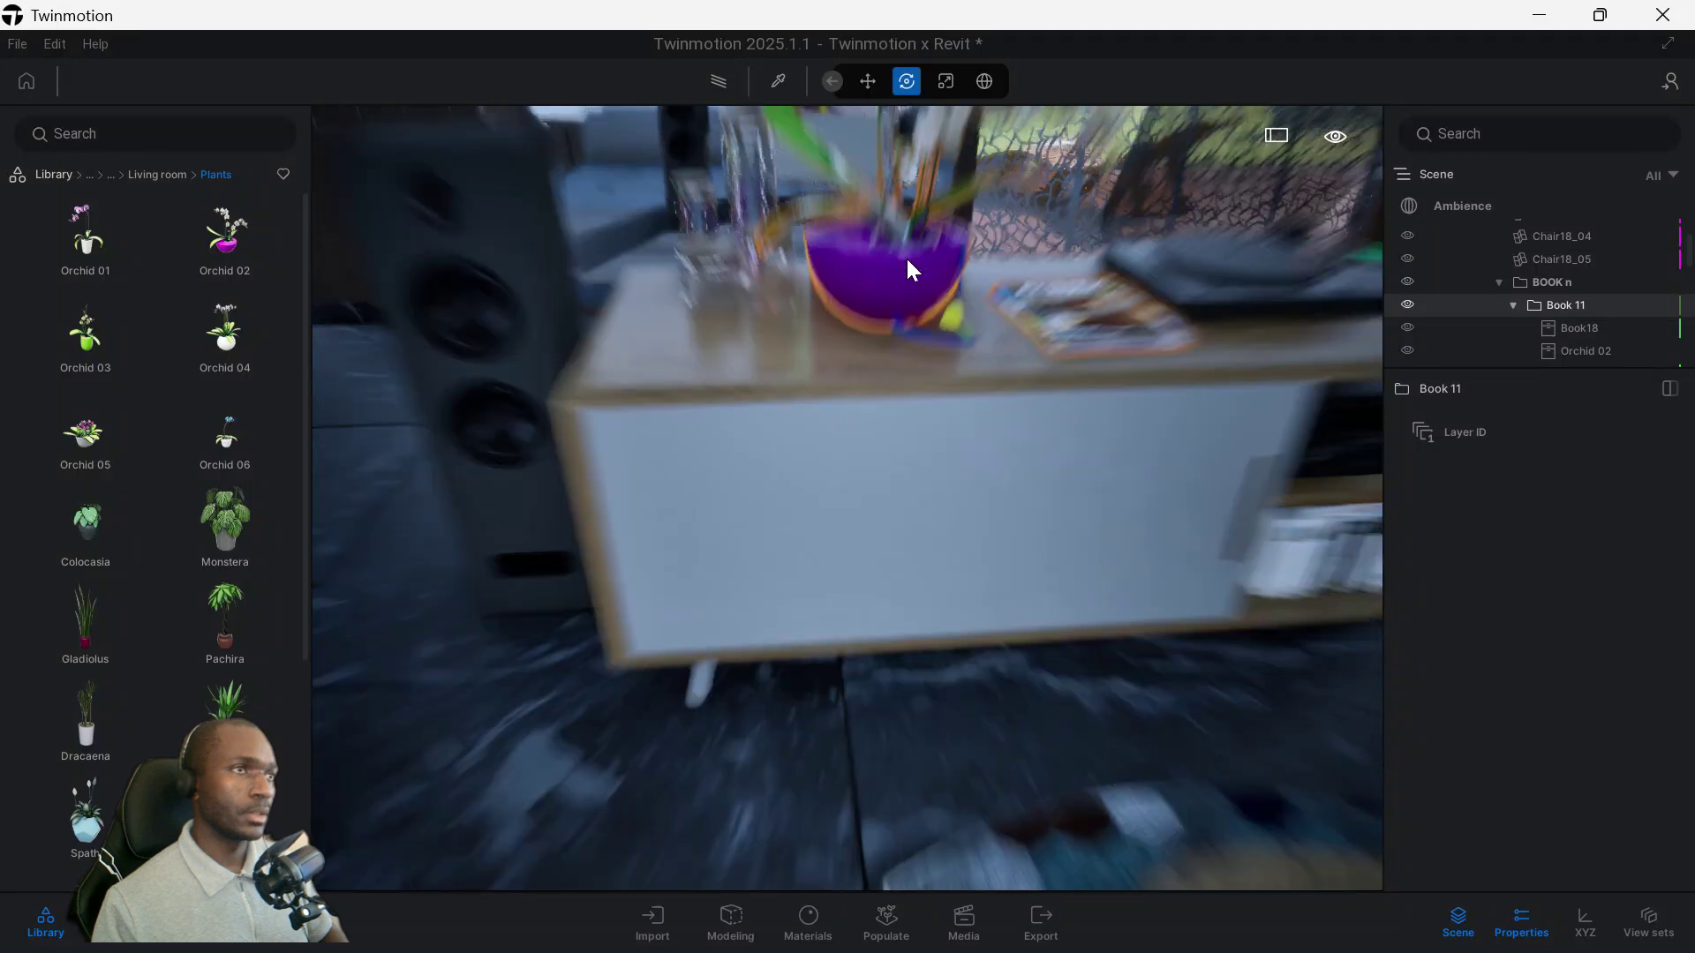
{"action": "scroll", "coordinate": [907, 262], "scroll_direction": "up", "scroll_amount": 2}
{"action": "scroll", "coordinate": [972, 318], "scroll_direction": "down", "scroll_amount": 3}
{"action": "middle_click_drag", "start_coordinate": [972, 317], "coordinate": [932, 397]}
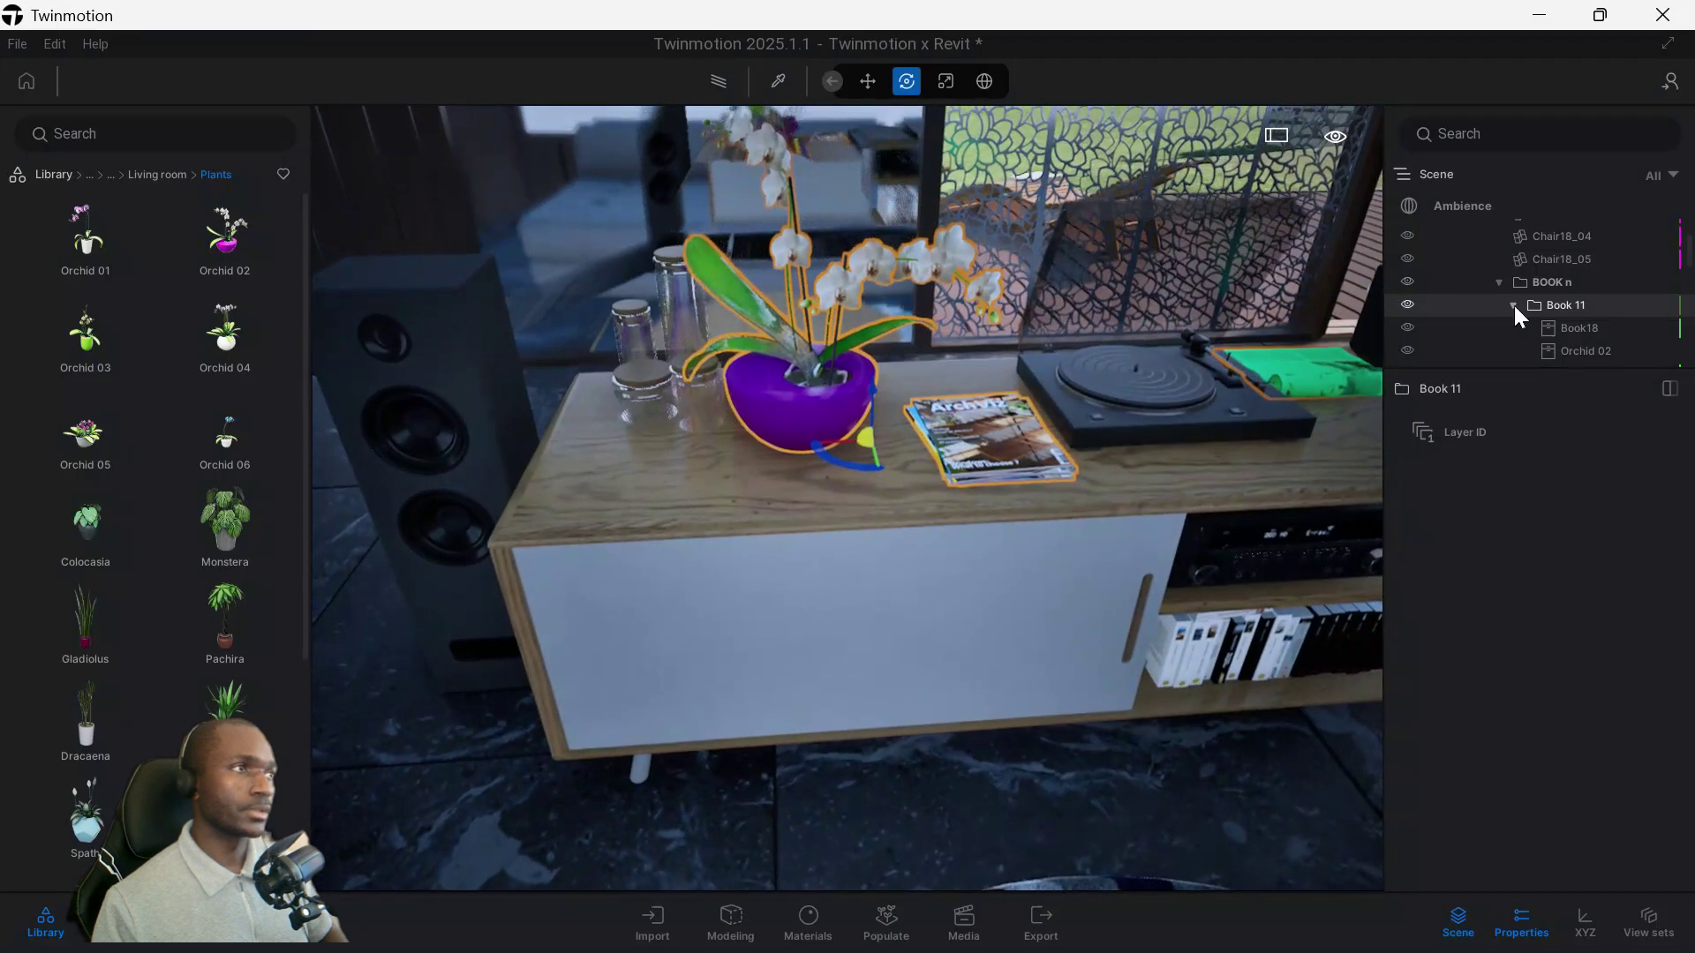
{"action": "right_click", "coordinate": [1589, 316]}
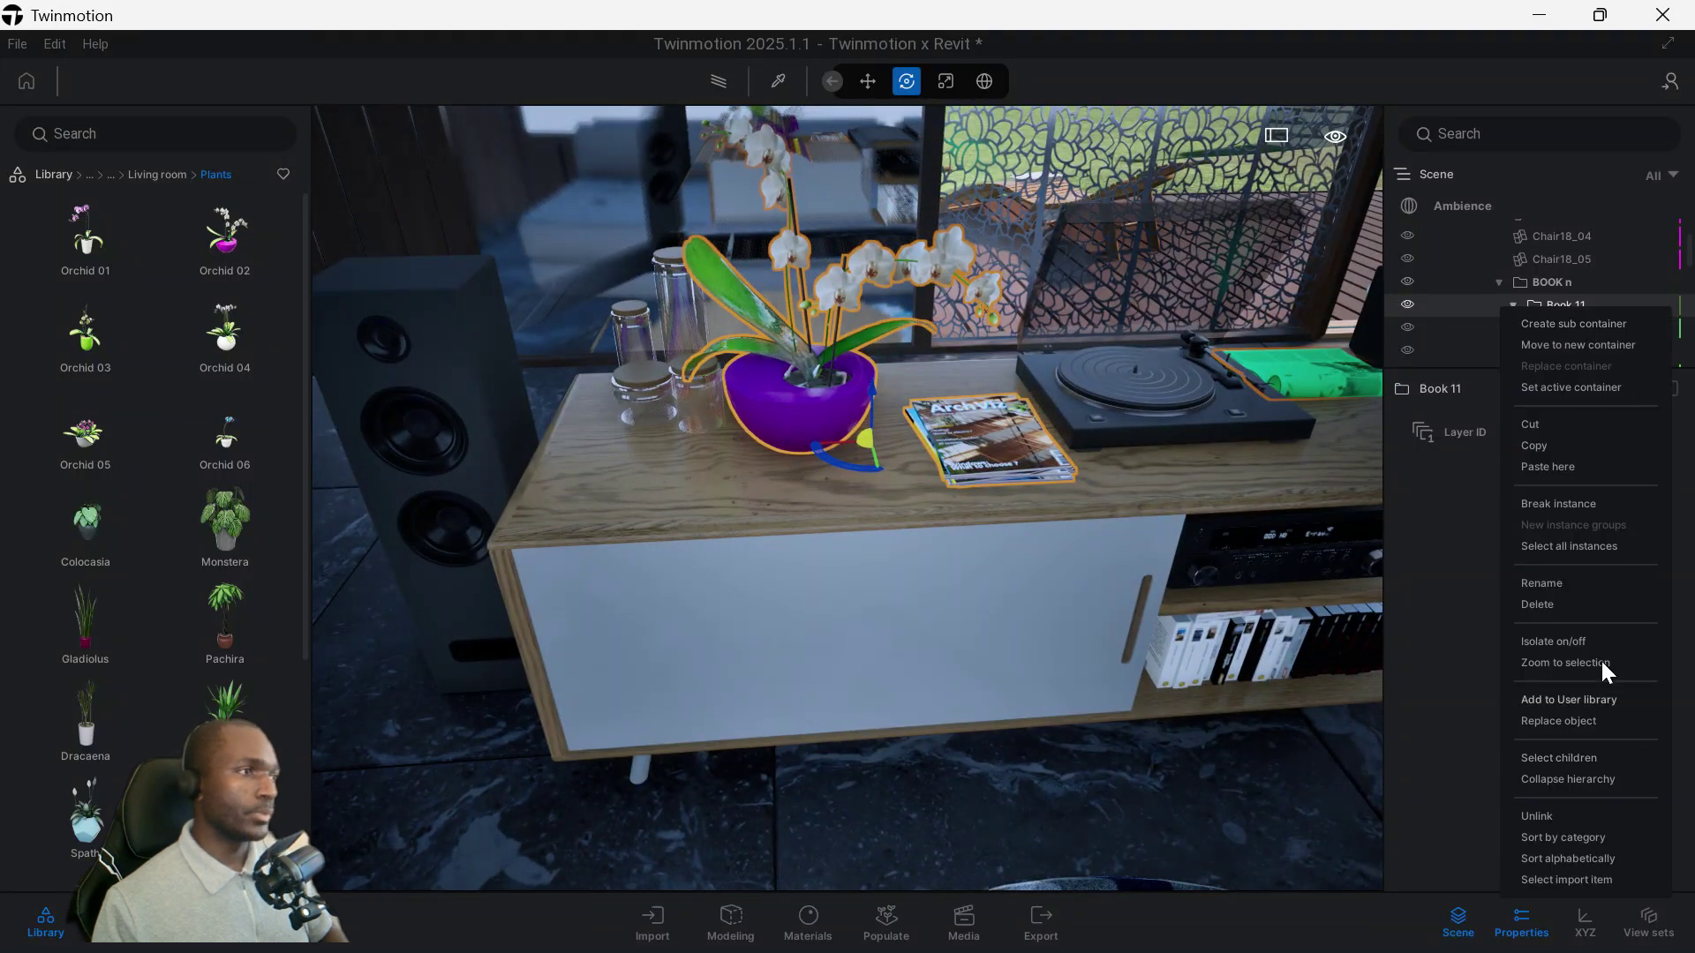
{"action": "left_click", "coordinate": [1559, 760]}
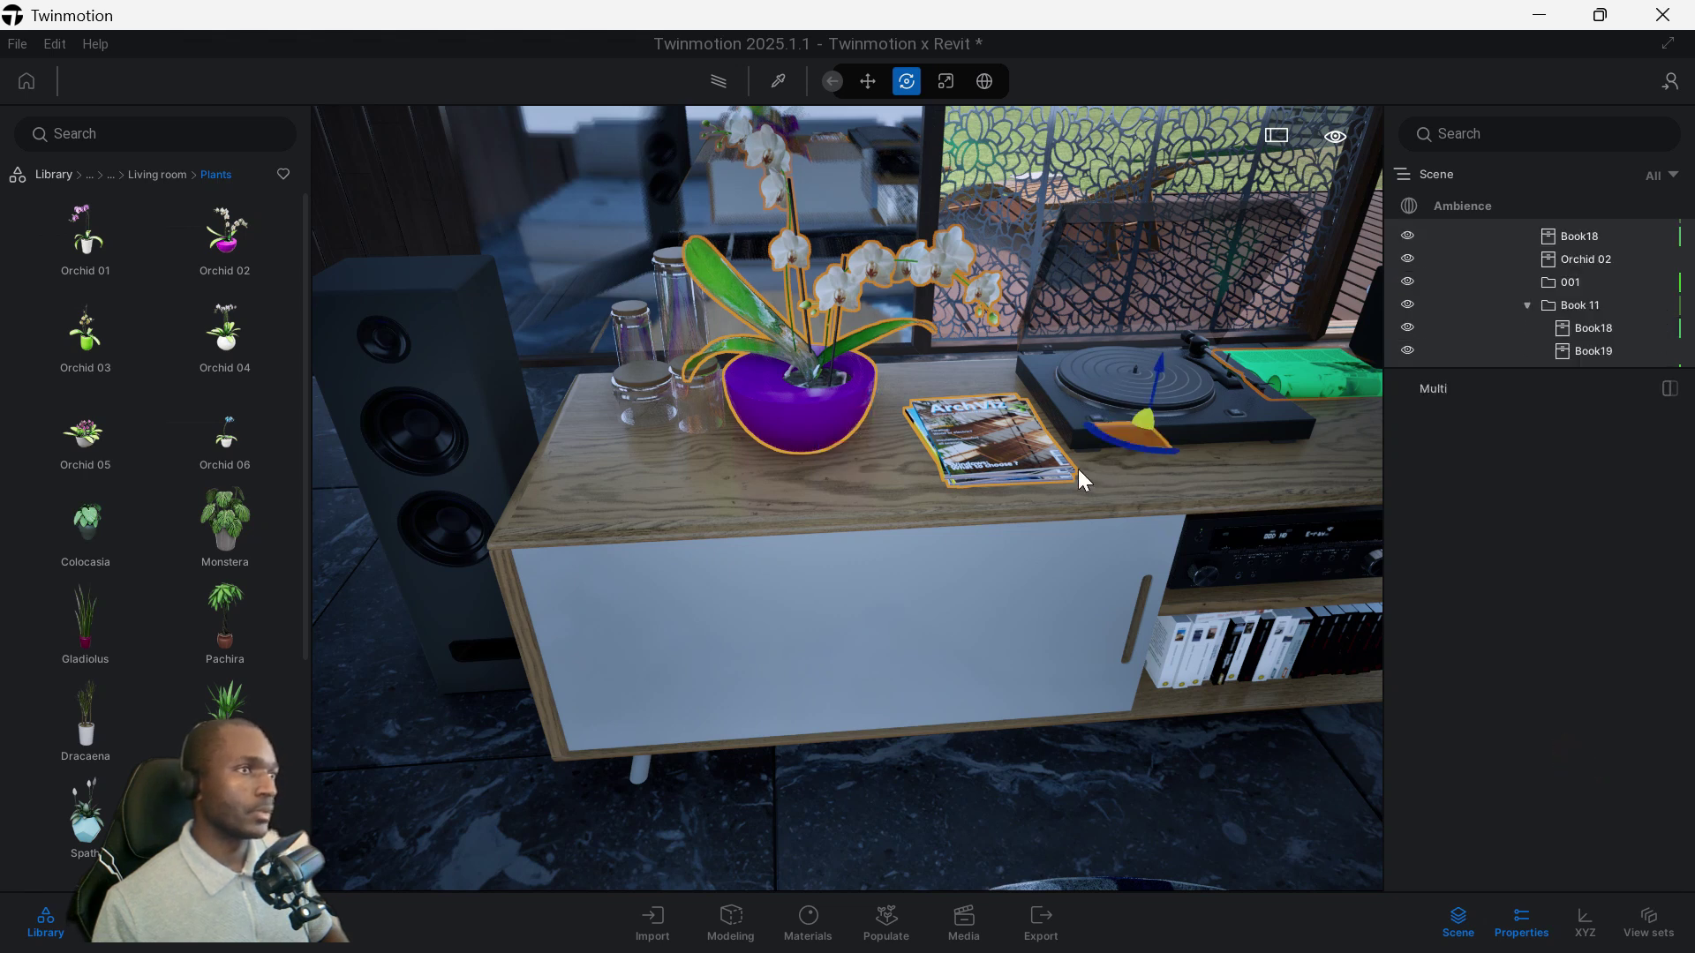
{"action": "scroll", "coordinate": [980, 465], "scroll_direction": "down", "scroll_amount": 5}
{"action": "scroll", "coordinate": [1596, 308], "scroll_direction": "up", "scroll_amount": 2}
{"action": "scroll", "coordinate": [1596, 308], "scroll_direction": "down", "scroll_amount": 2}
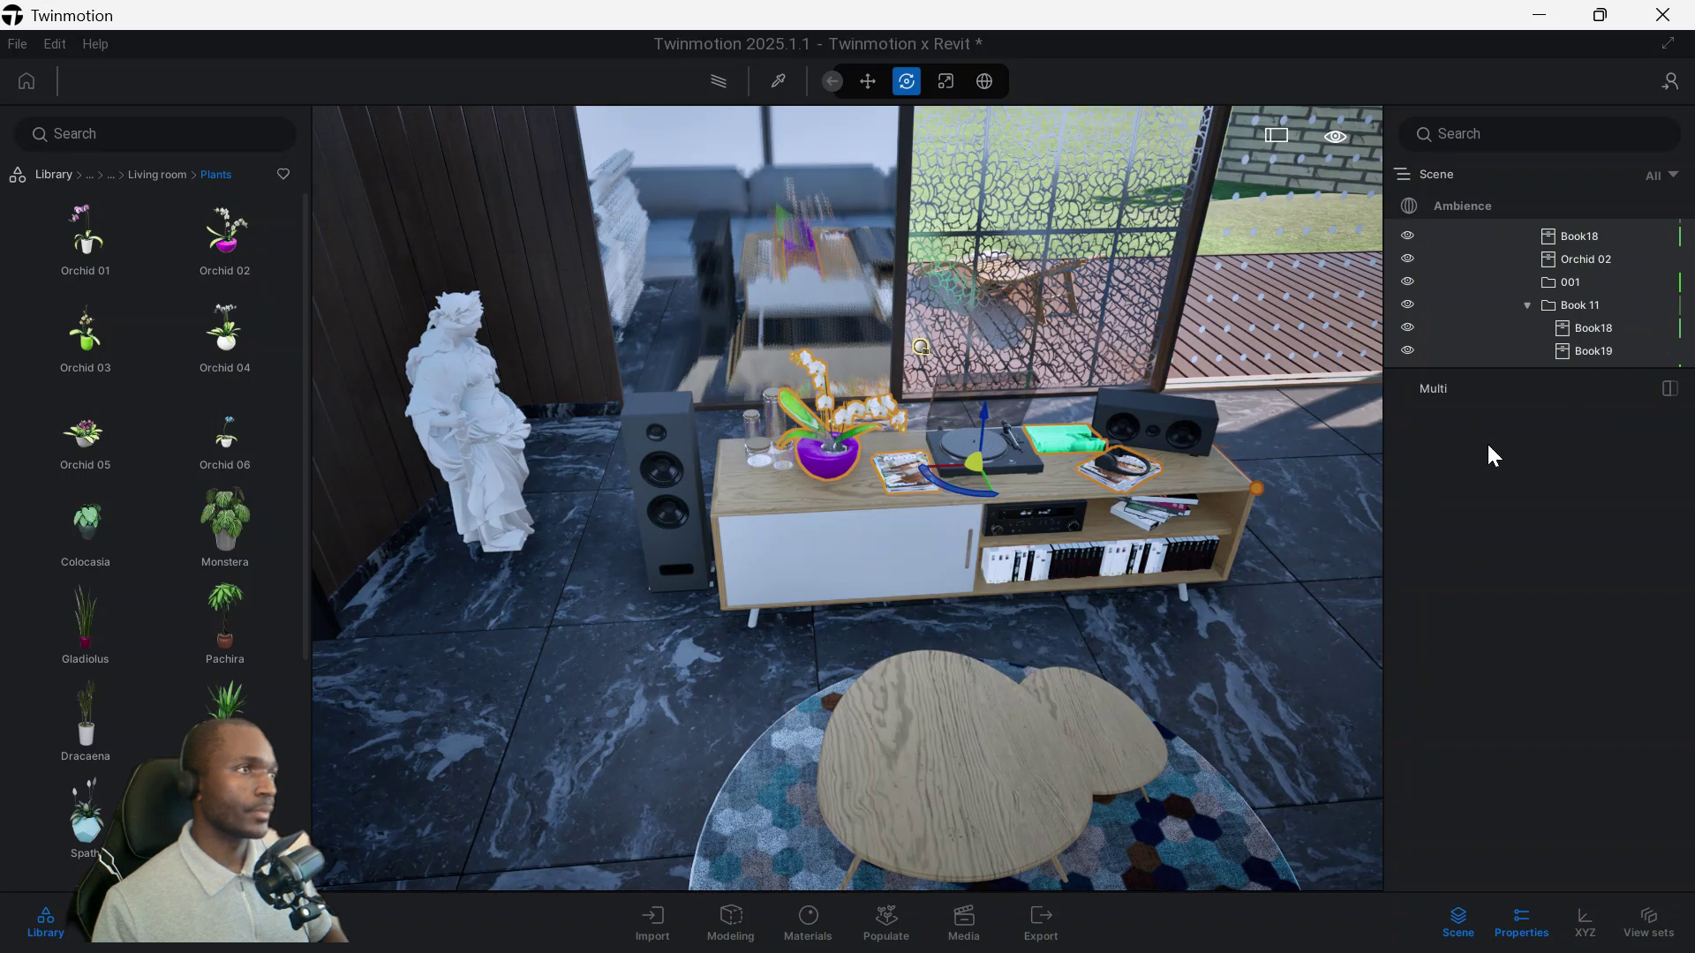
Collapse the hierarchy of the Book 11 container inside BOOK n
{"action": "left_click", "coordinate": [1521, 922]}
{"action": "scroll", "coordinate": [1580, 482], "scroll_direction": "up", "scroll_amount": 2}
{"action": "right_click", "coordinate": [1585, 487]}
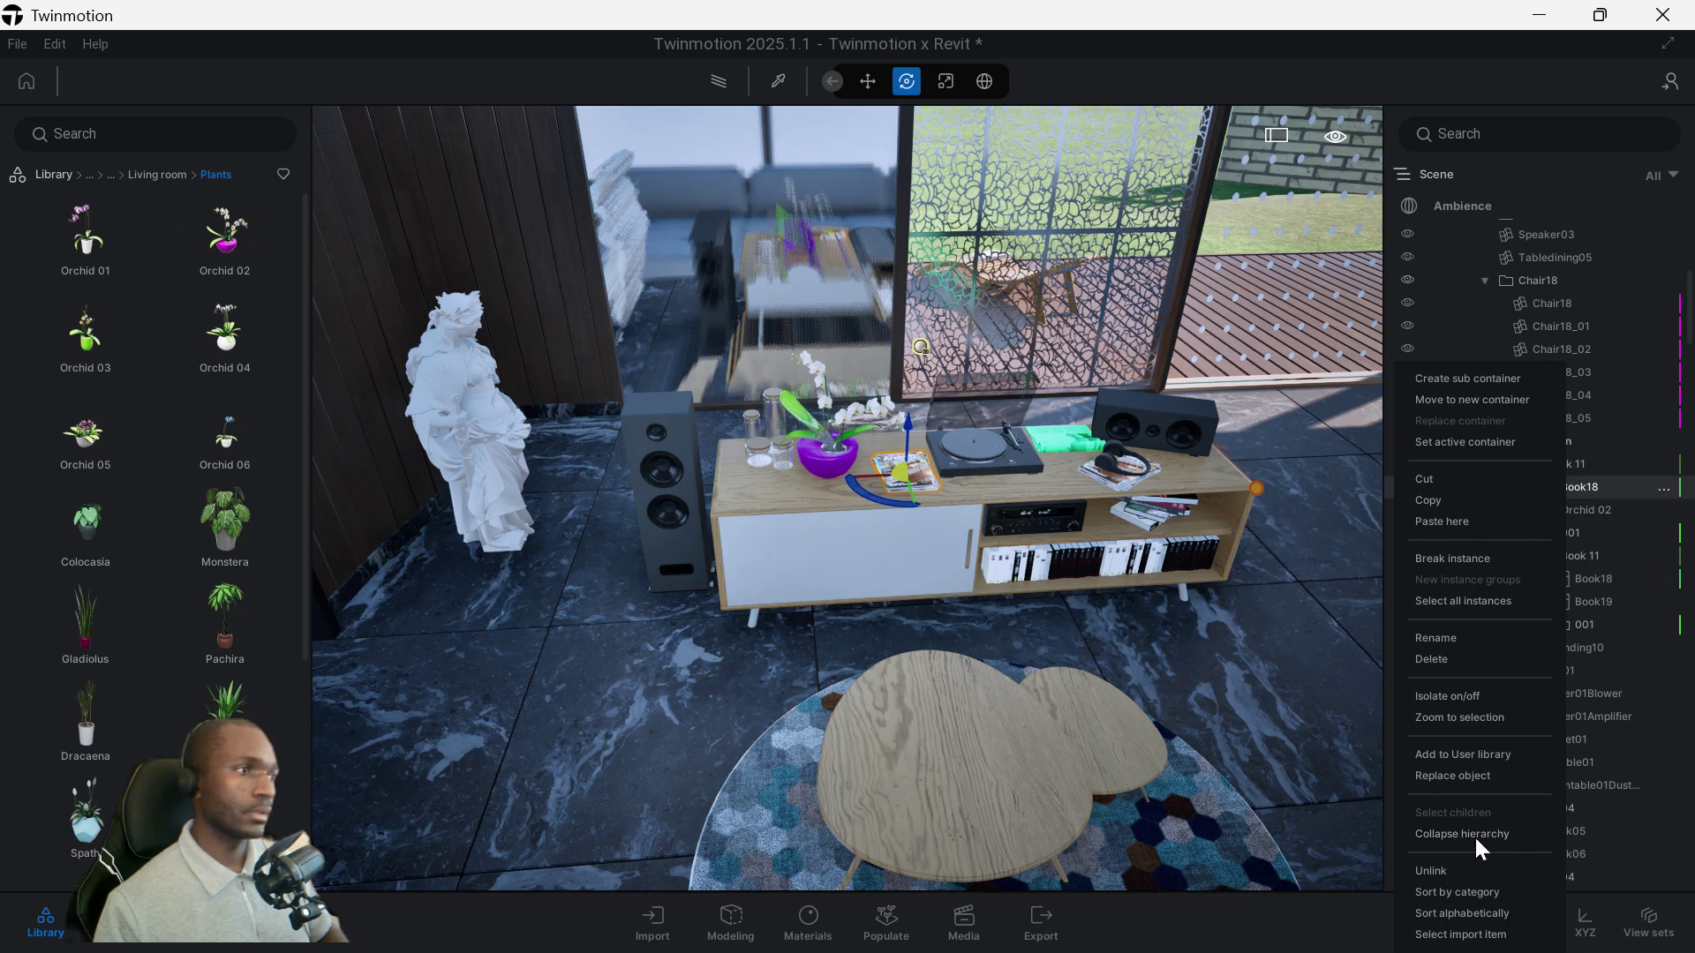
{"action": "left_click", "coordinate": [1624, 549]}
{"action": "left_click", "coordinate": [1561, 447]}
{"action": "left_click", "coordinate": [1561, 469]}
{"action": "right_click", "coordinate": [1563, 469]}
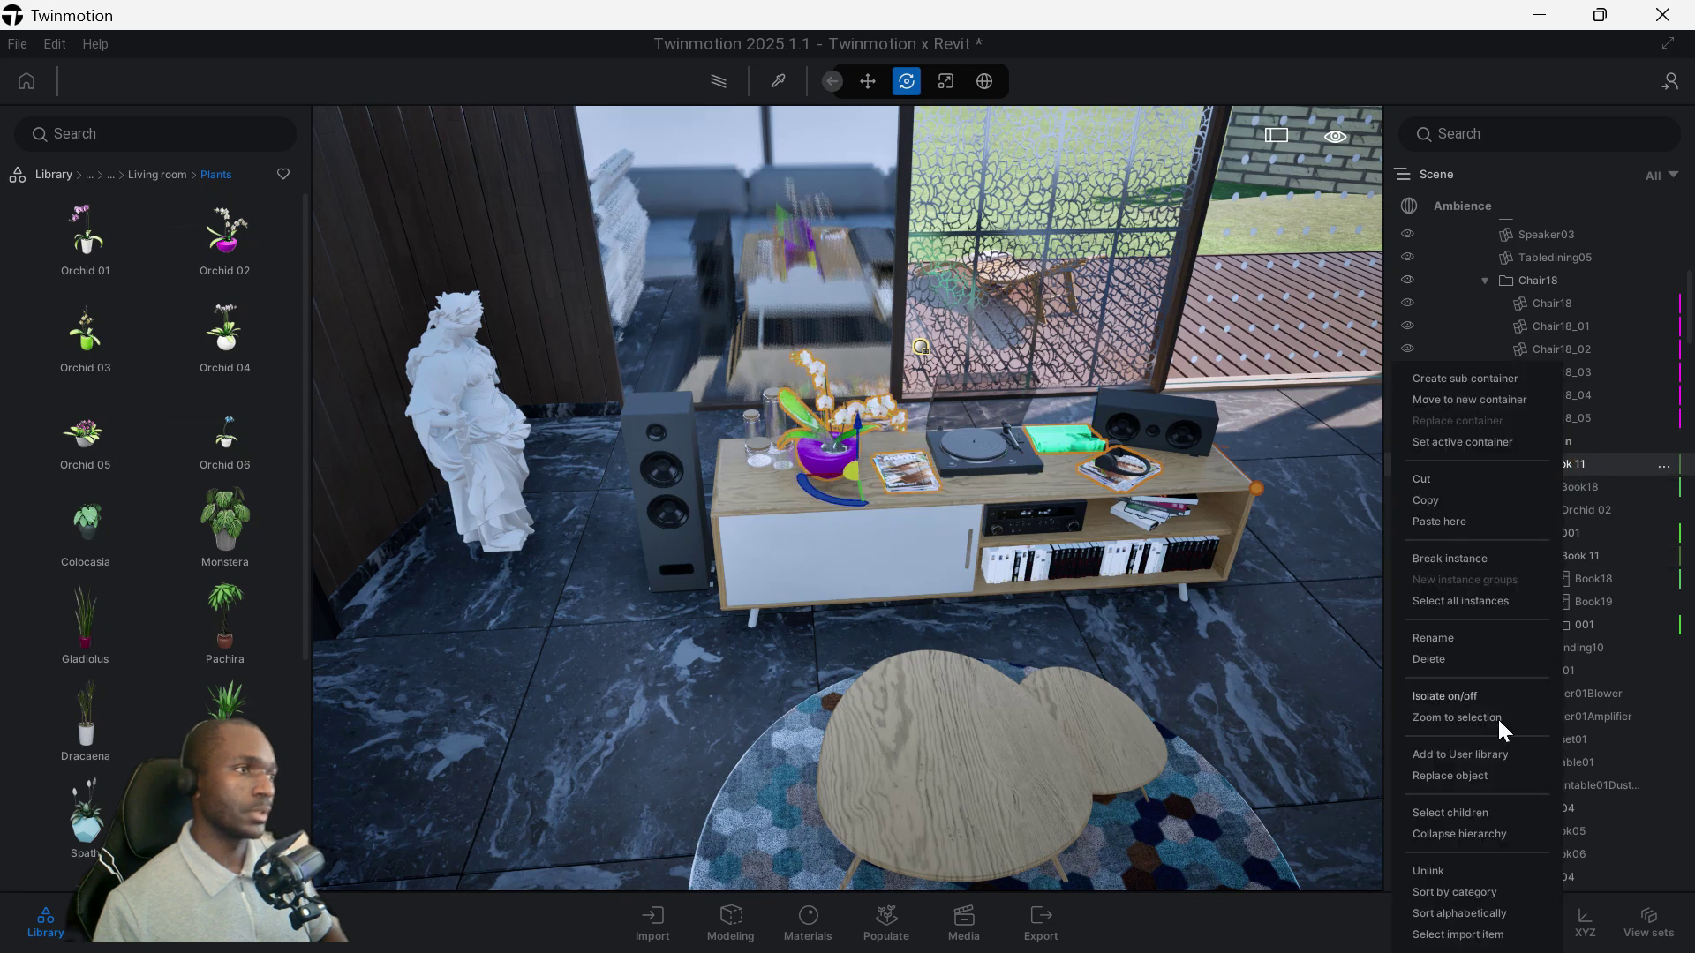
{"action": "left_click", "coordinate": [1489, 837]}
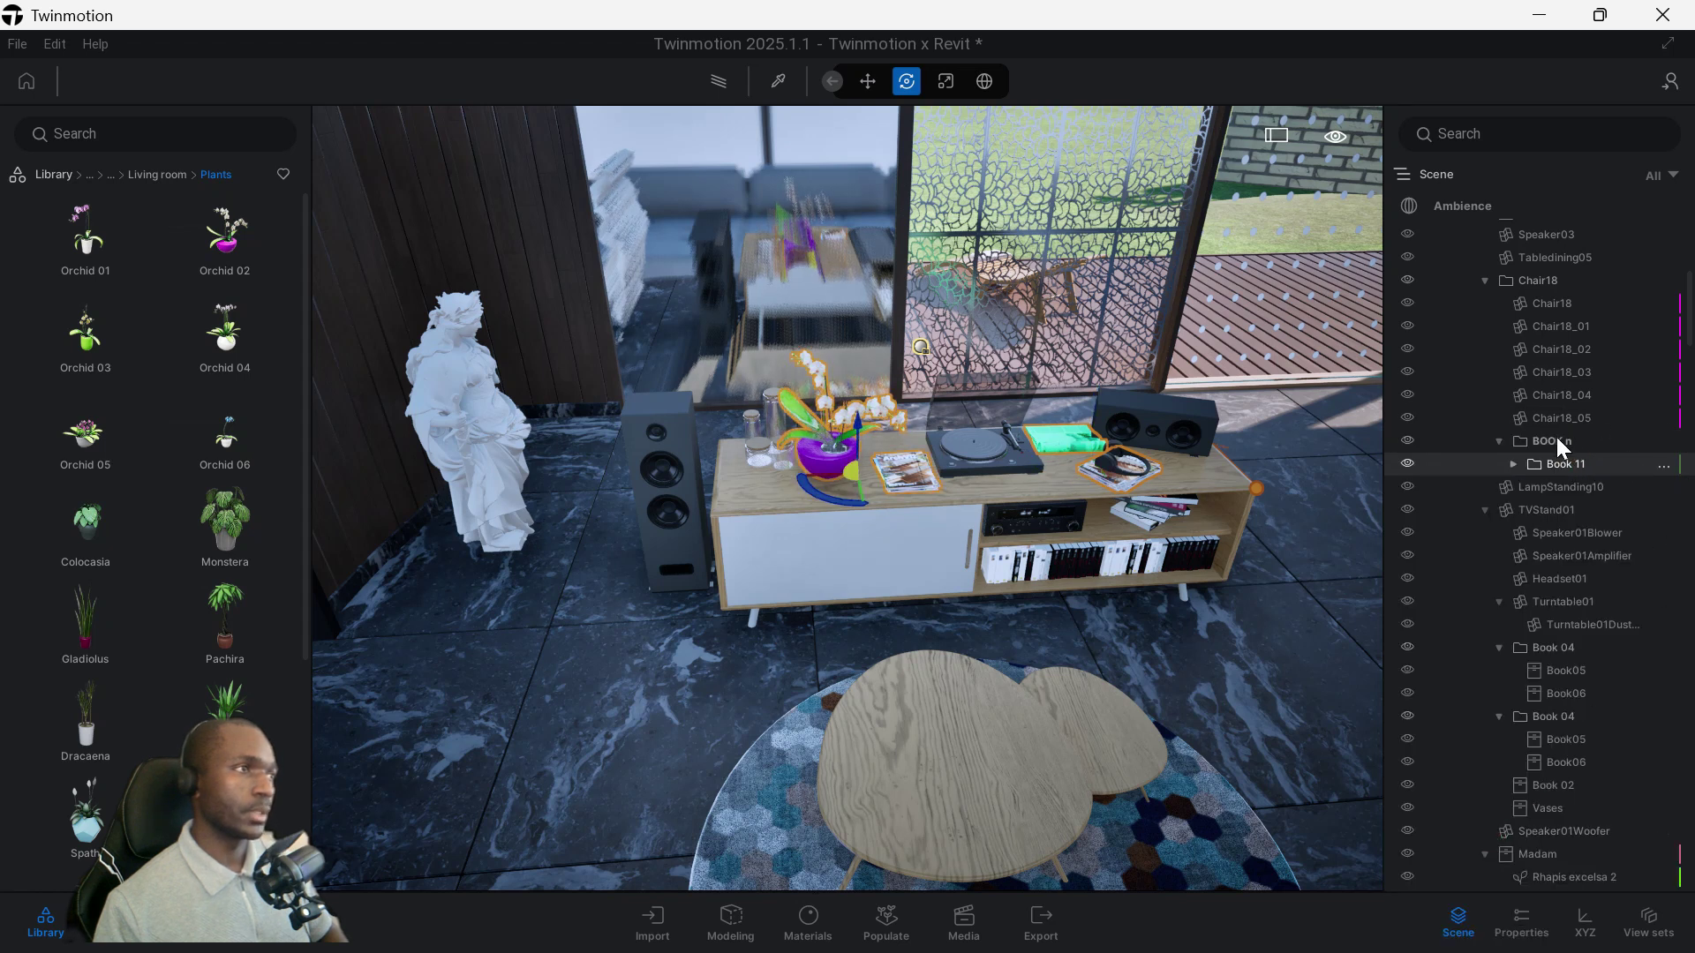
Collapse the hierarchy of all scene graph items at once, and expand the Lights container
{"action": "key", "text": "ctrl+a"}
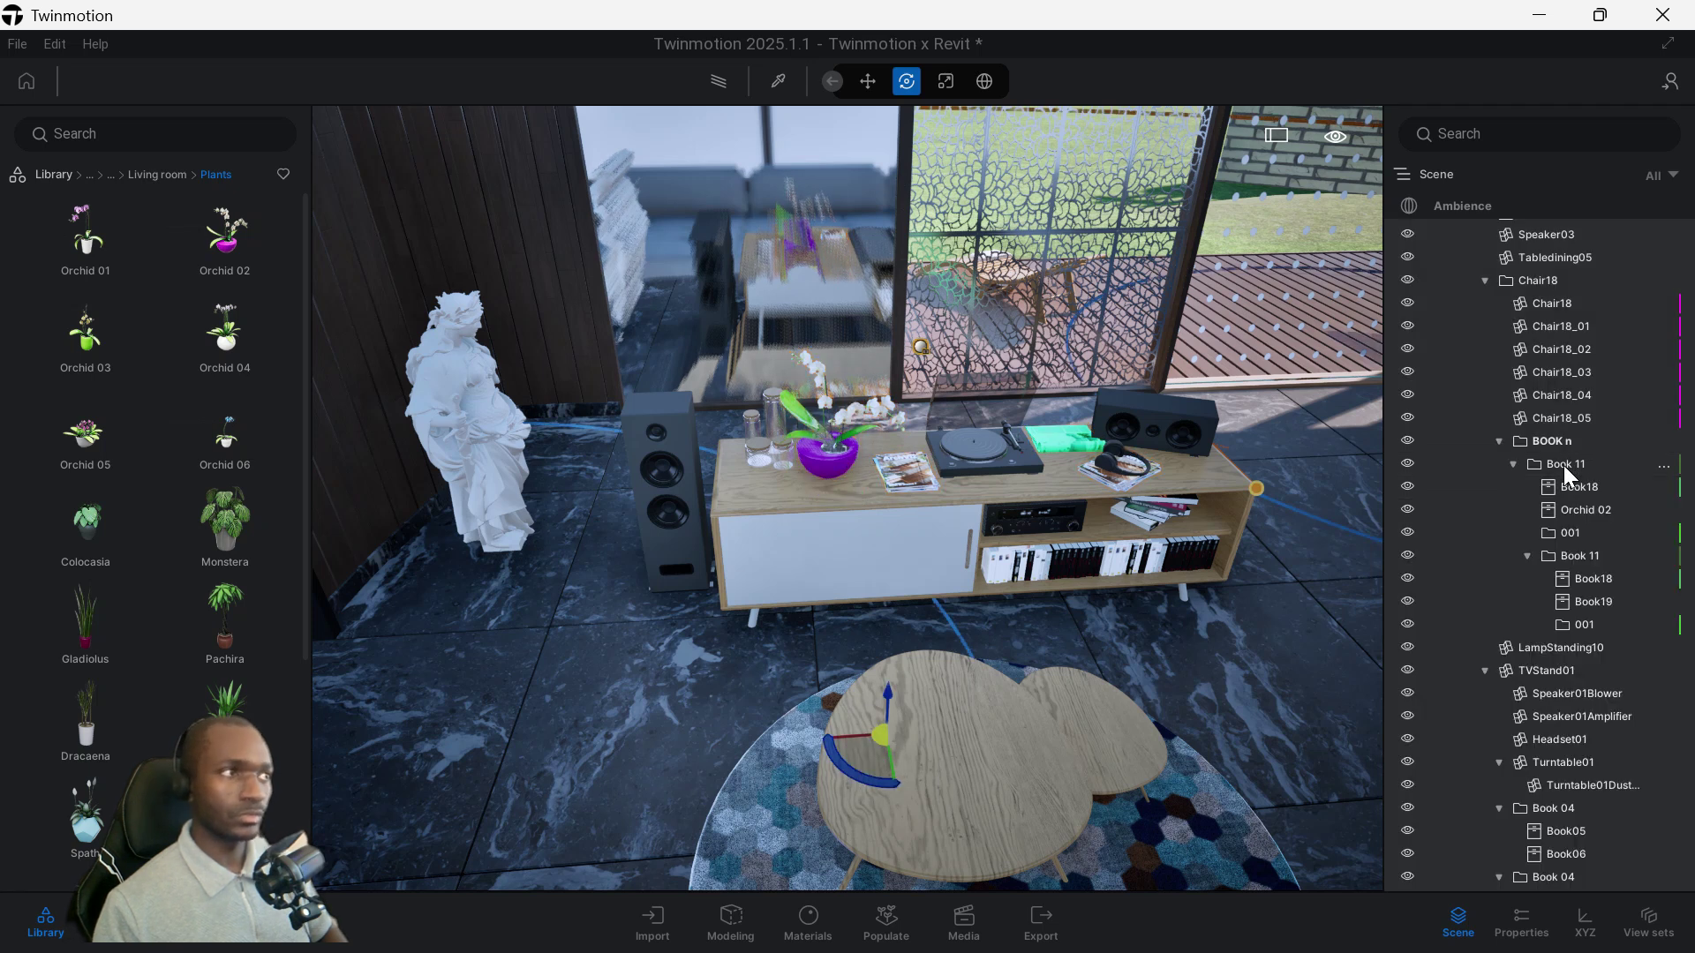
{"action": "right_click", "coordinate": [1547, 440]}
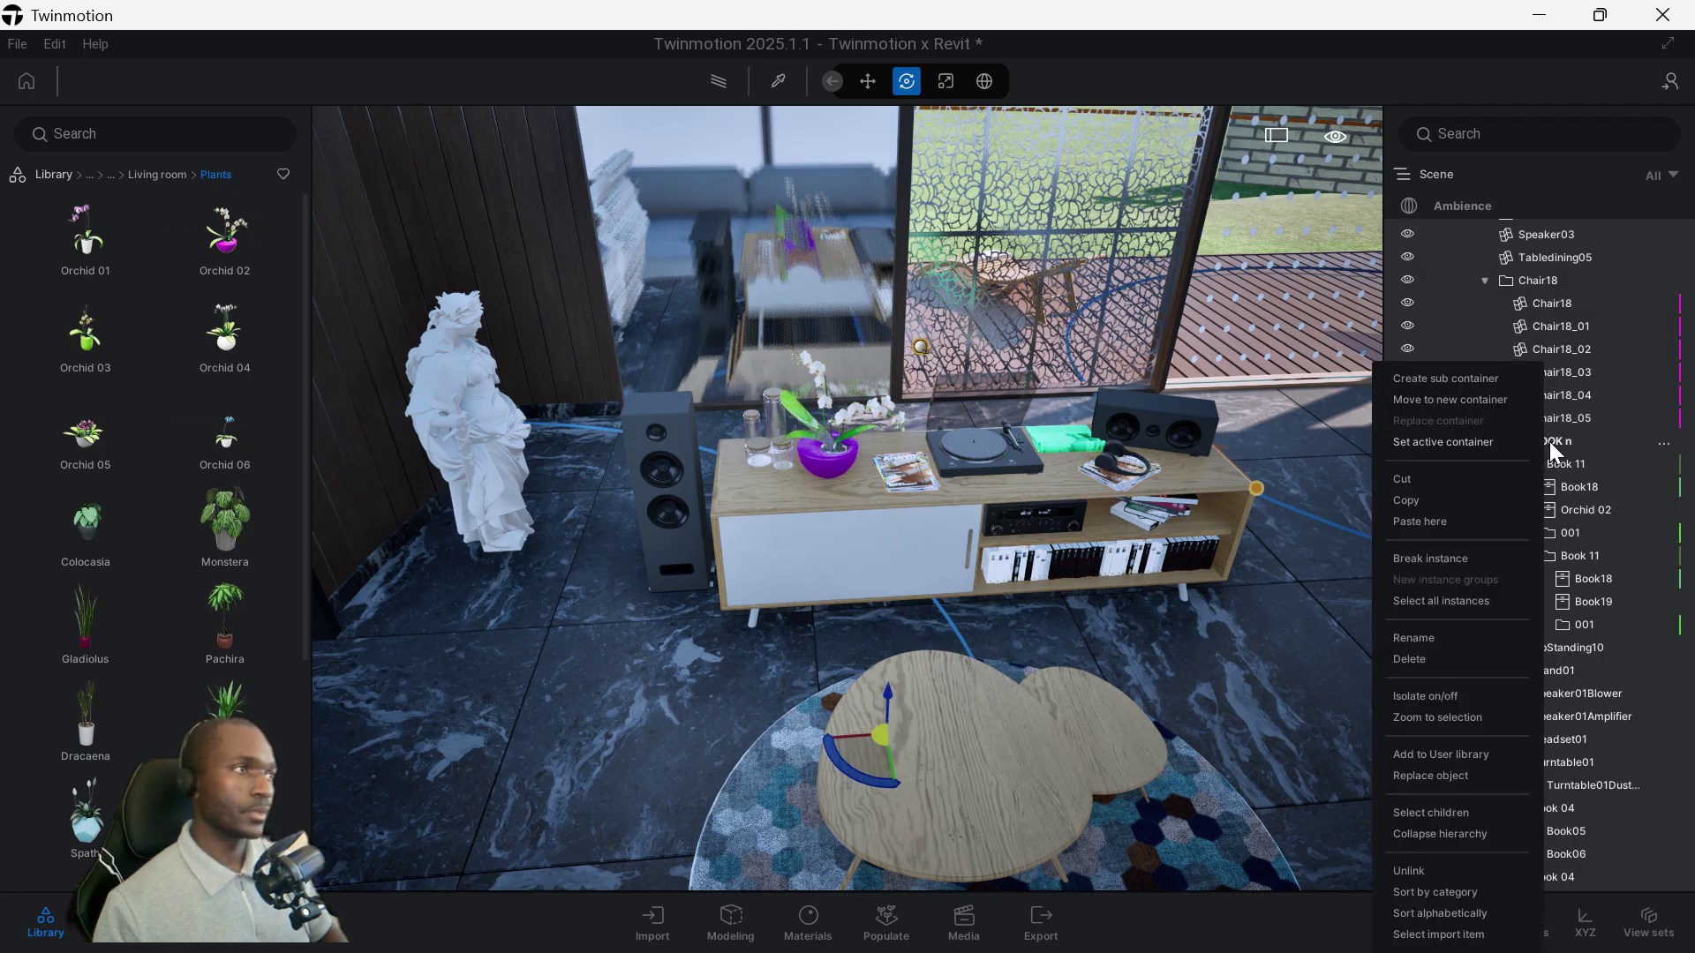
{"action": "left_click", "coordinate": [1468, 839]}
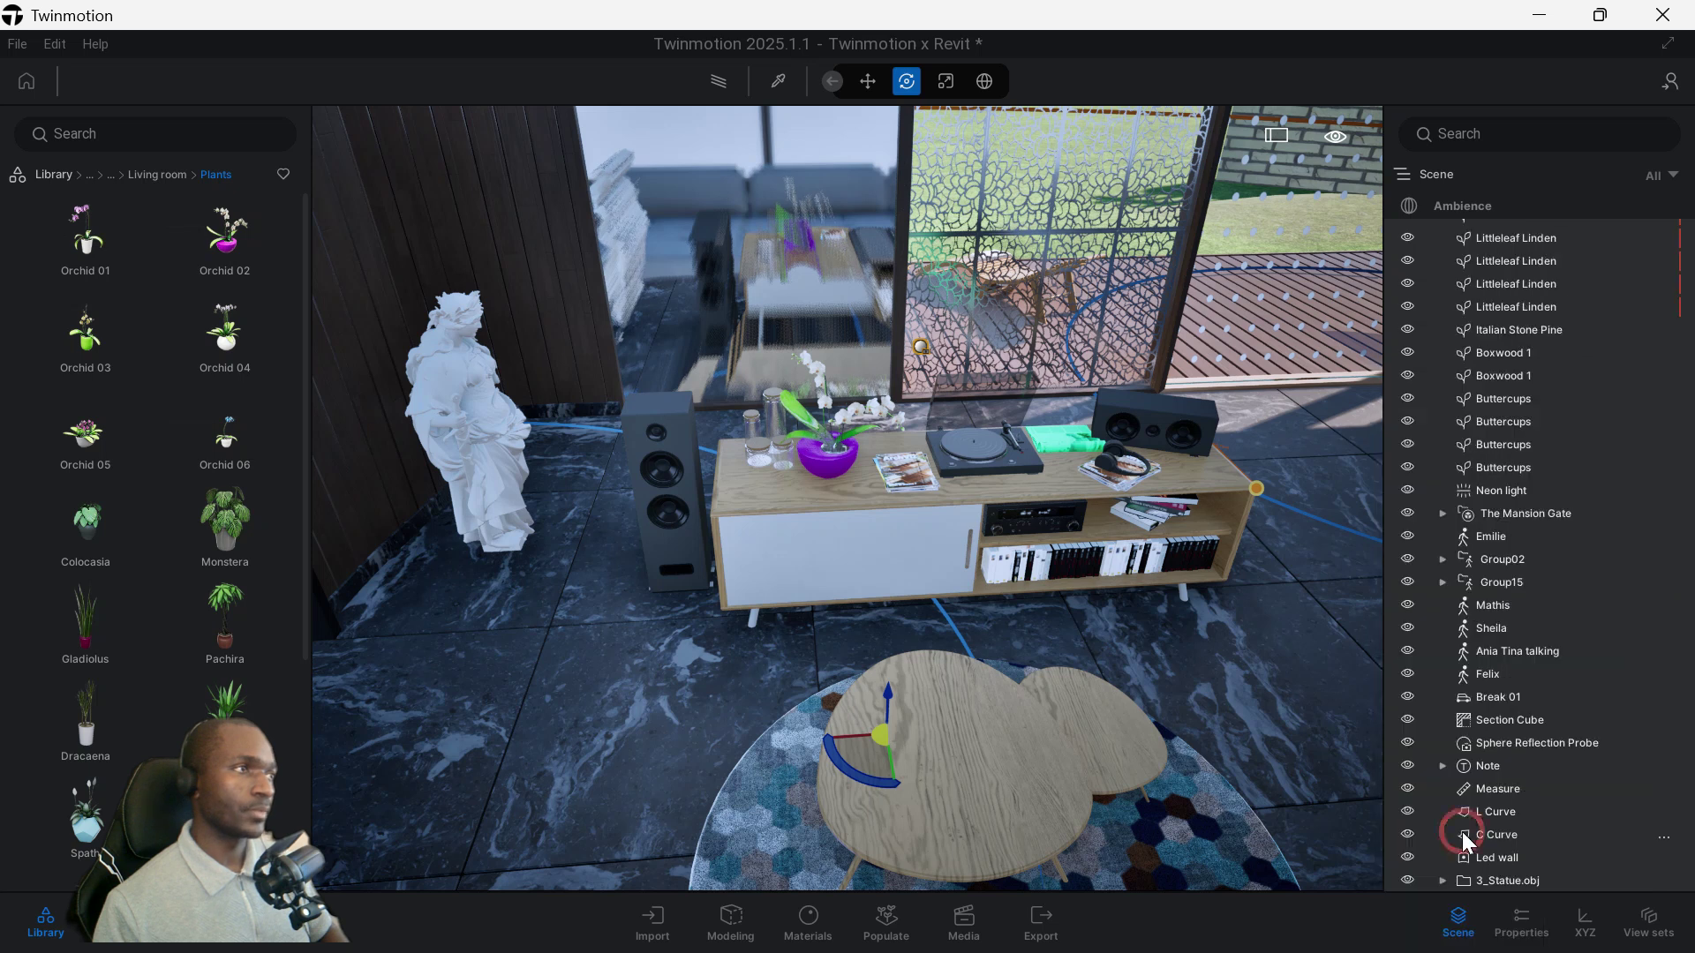
{"action": "scroll", "coordinate": [1527, 353], "scroll_direction": "up", "scroll_amount": 5}
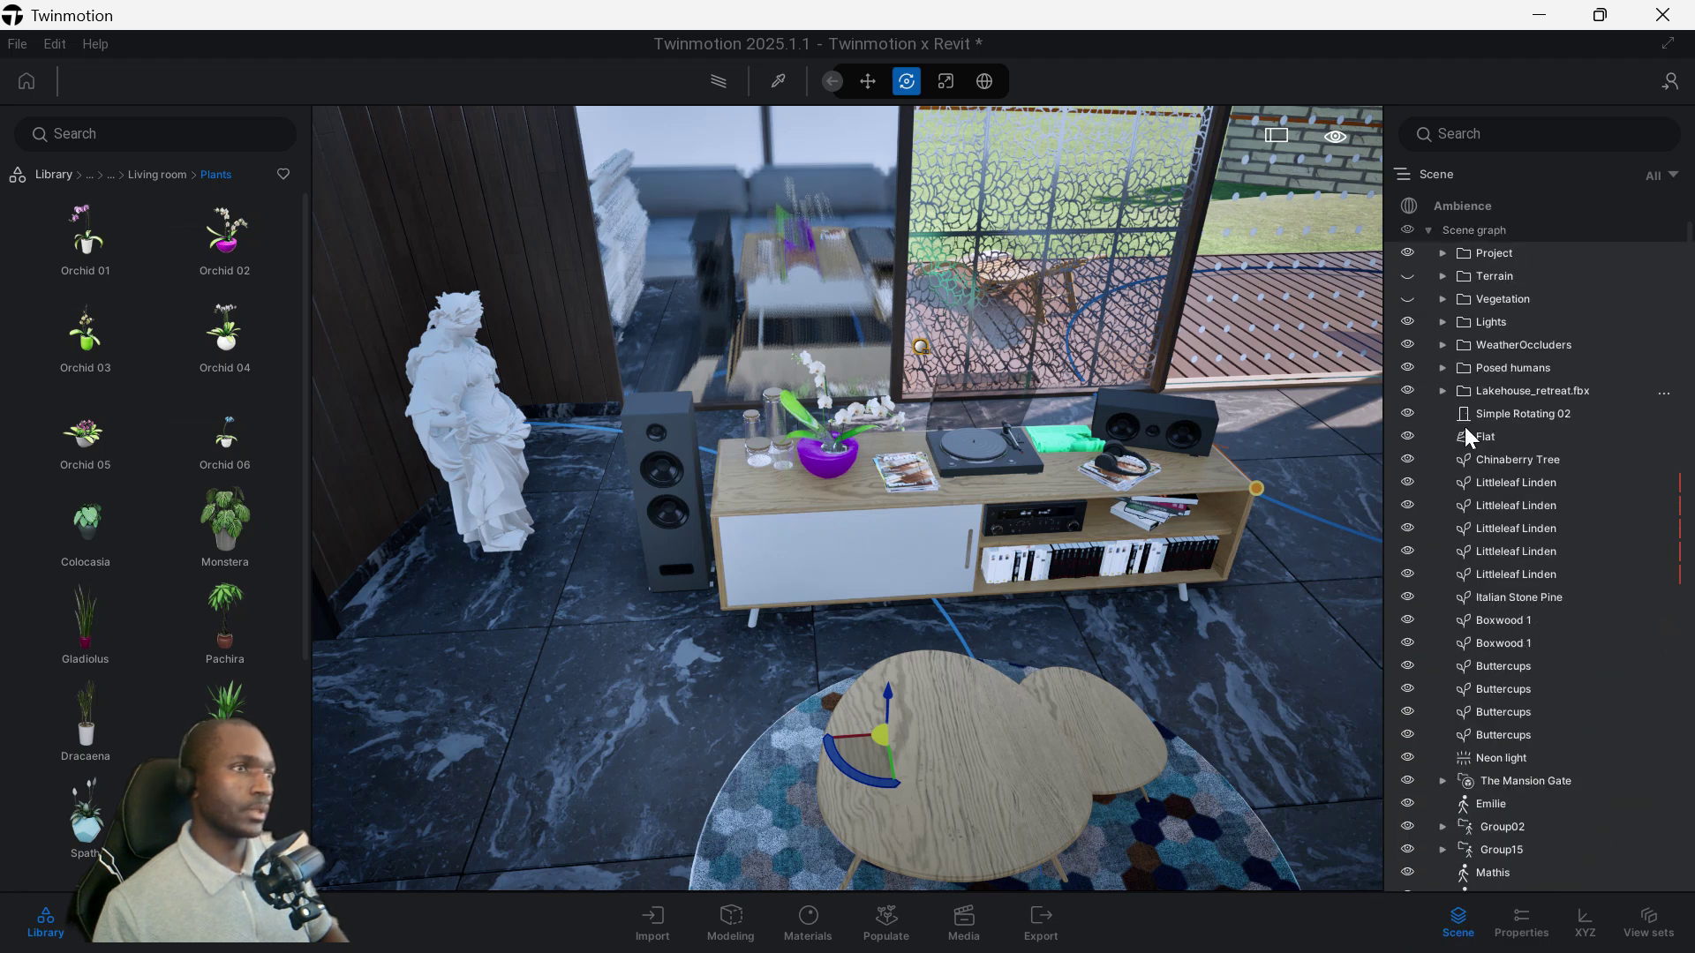
{"action": "left_click", "coordinate": [1444, 323]}
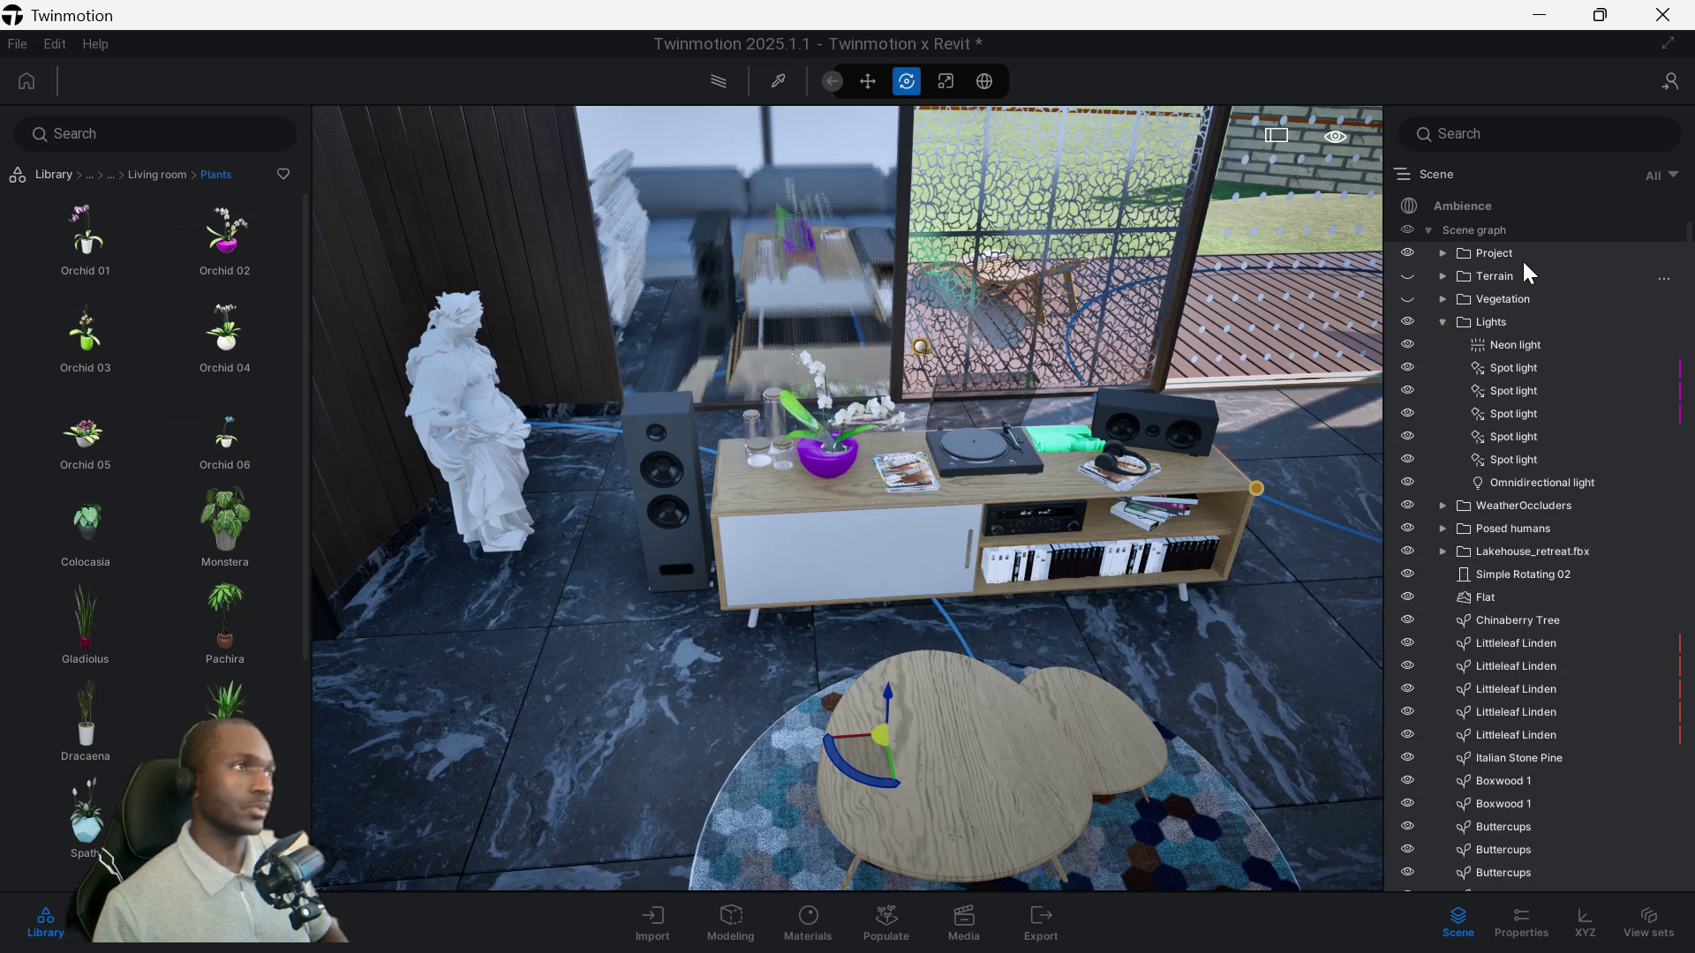
Select the orchid's Book 11 container and unlink it from its parent BOOK n container
{"action": "left_click", "coordinate": [924, 486]}
{"action": "right_click", "coordinate": [1570, 666]}
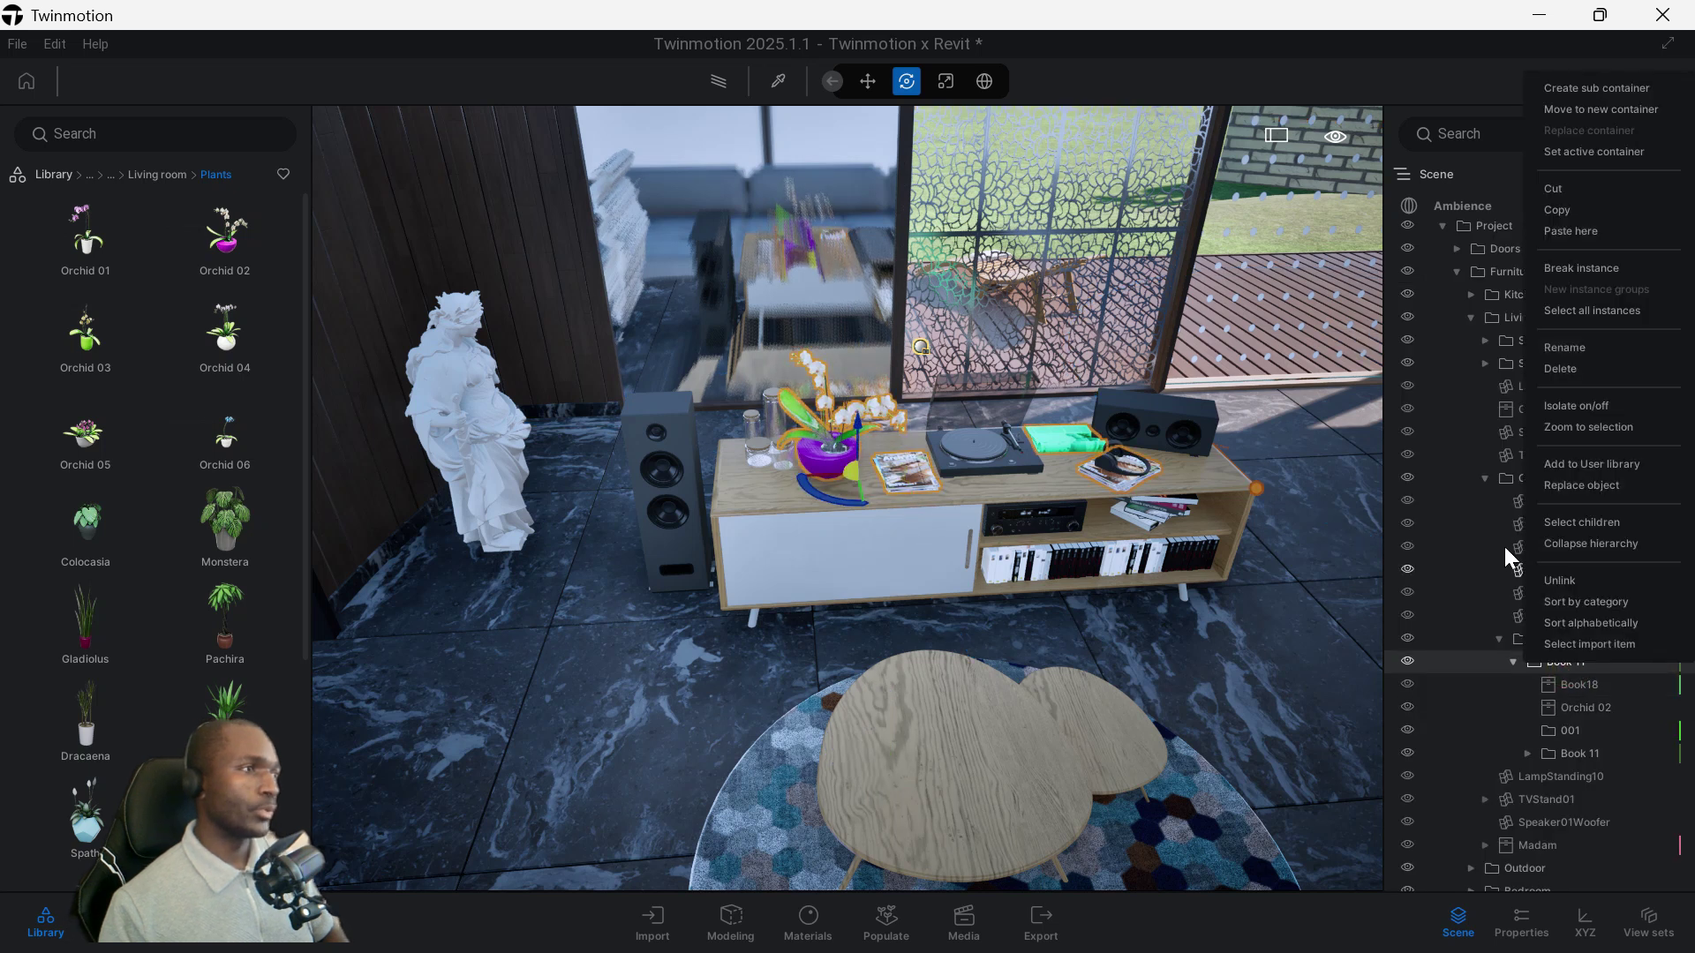
{"action": "left_click", "coordinate": [1561, 580]}
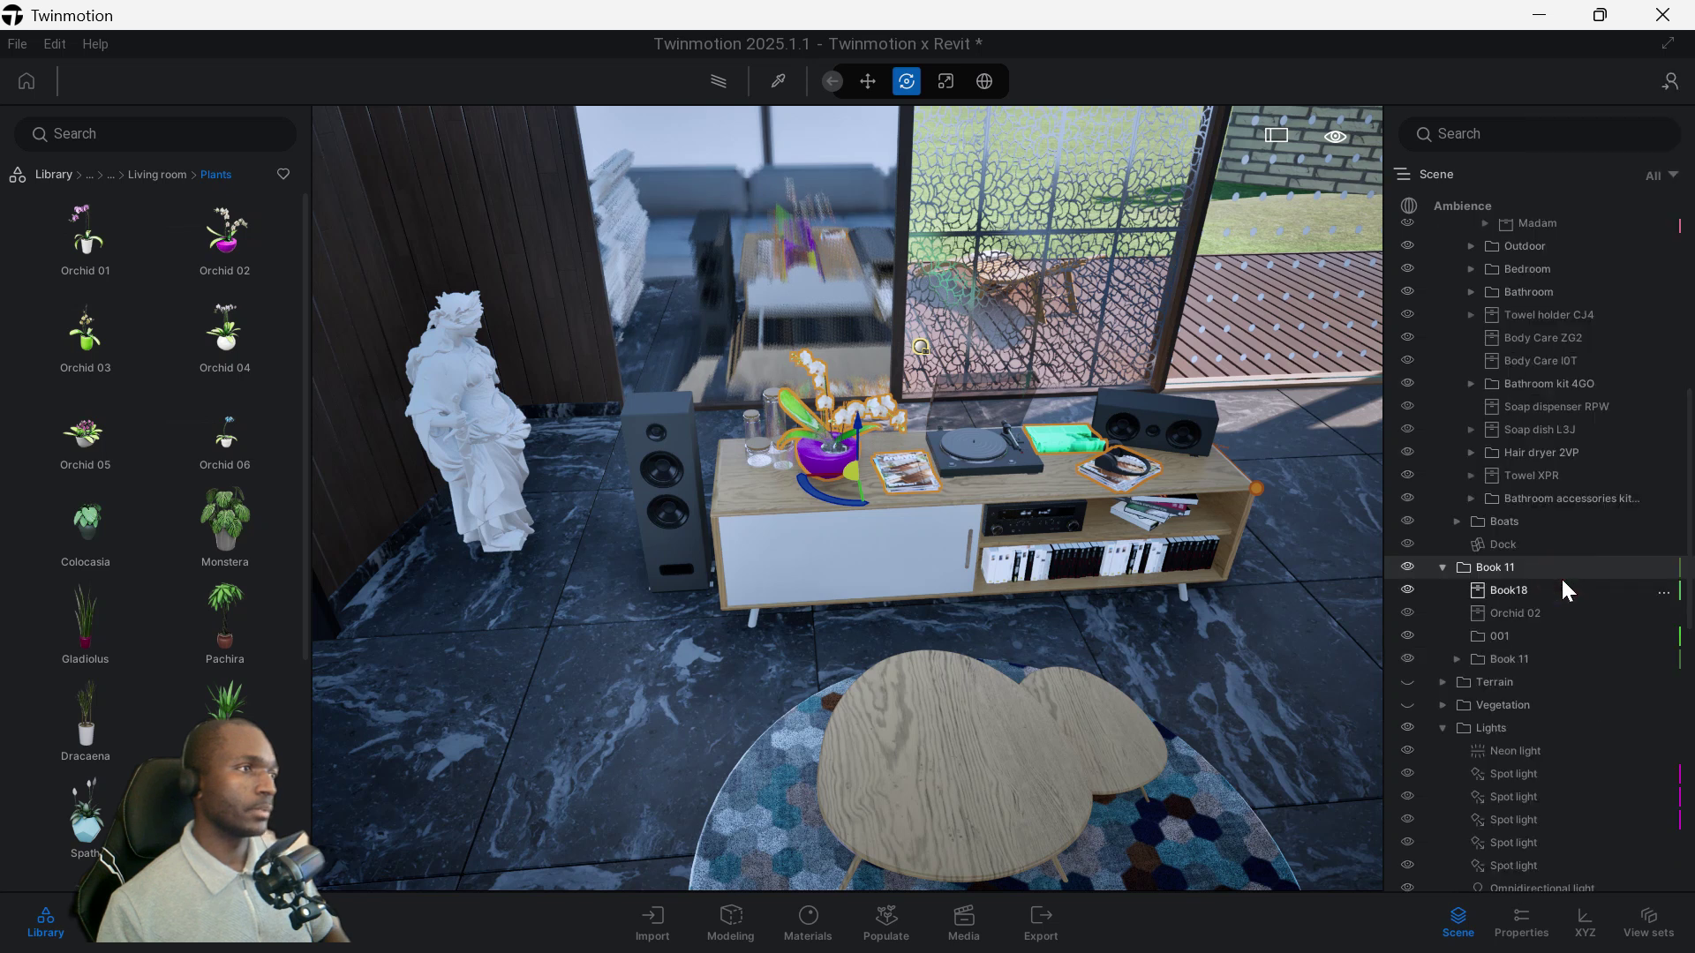
{"action": "left_click", "coordinate": [1501, 569]}
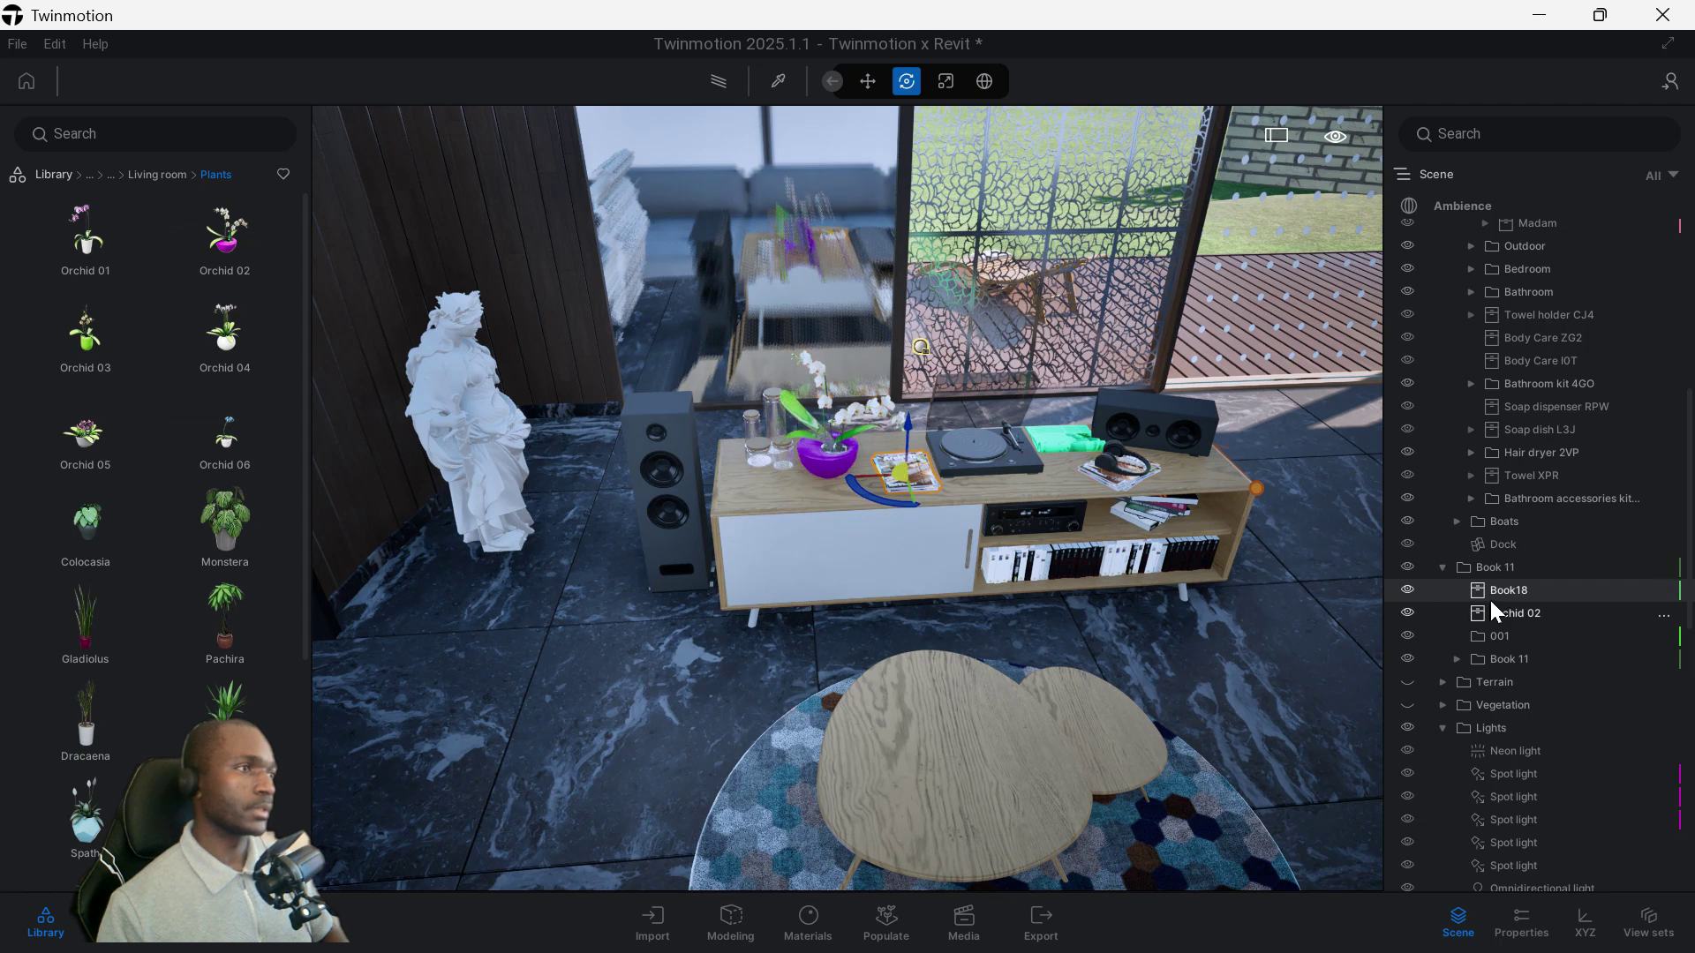
Use Select import item on the Book 11 container, and select the imported 3_Statue model in the scene
{"action": "scroll", "coordinate": [1506, 707], "scroll_direction": "up", "scroll_amount": 5}
{"action": "right_click", "coordinate": [1509, 792]}
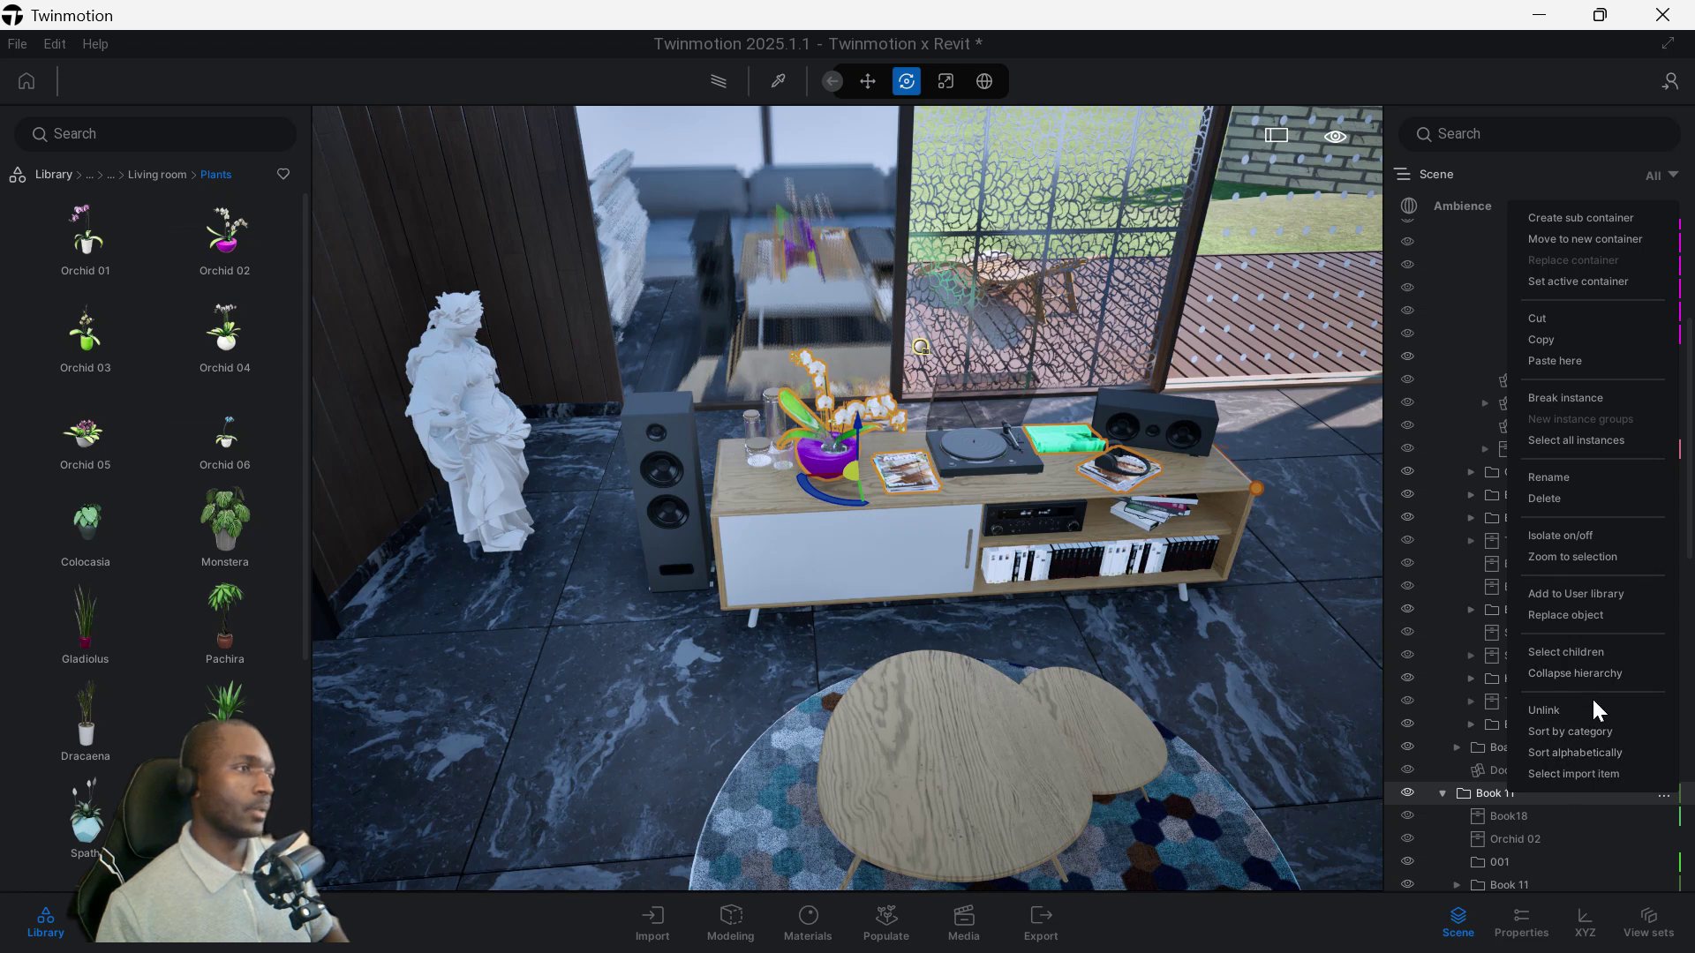
{"action": "left_click", "coordinate": [1596, 777]}
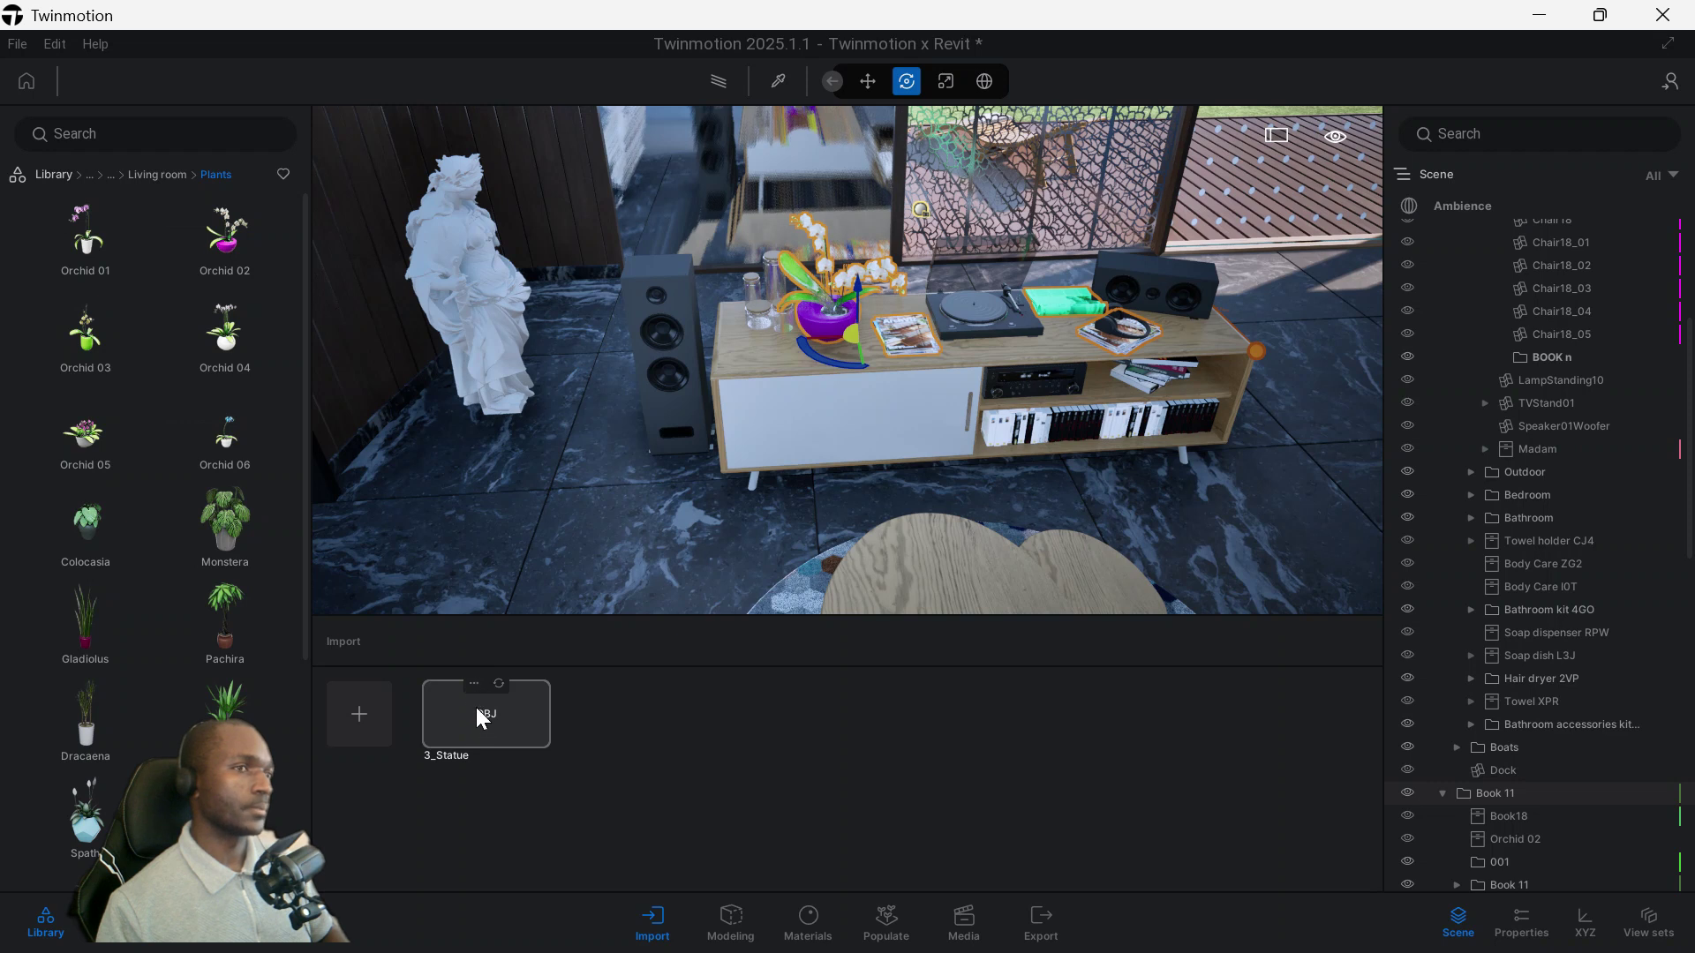
{"action": "left_click", "coordinate": [474, 684]}
{"action": "left_click", "coordinate": [484, 612]}
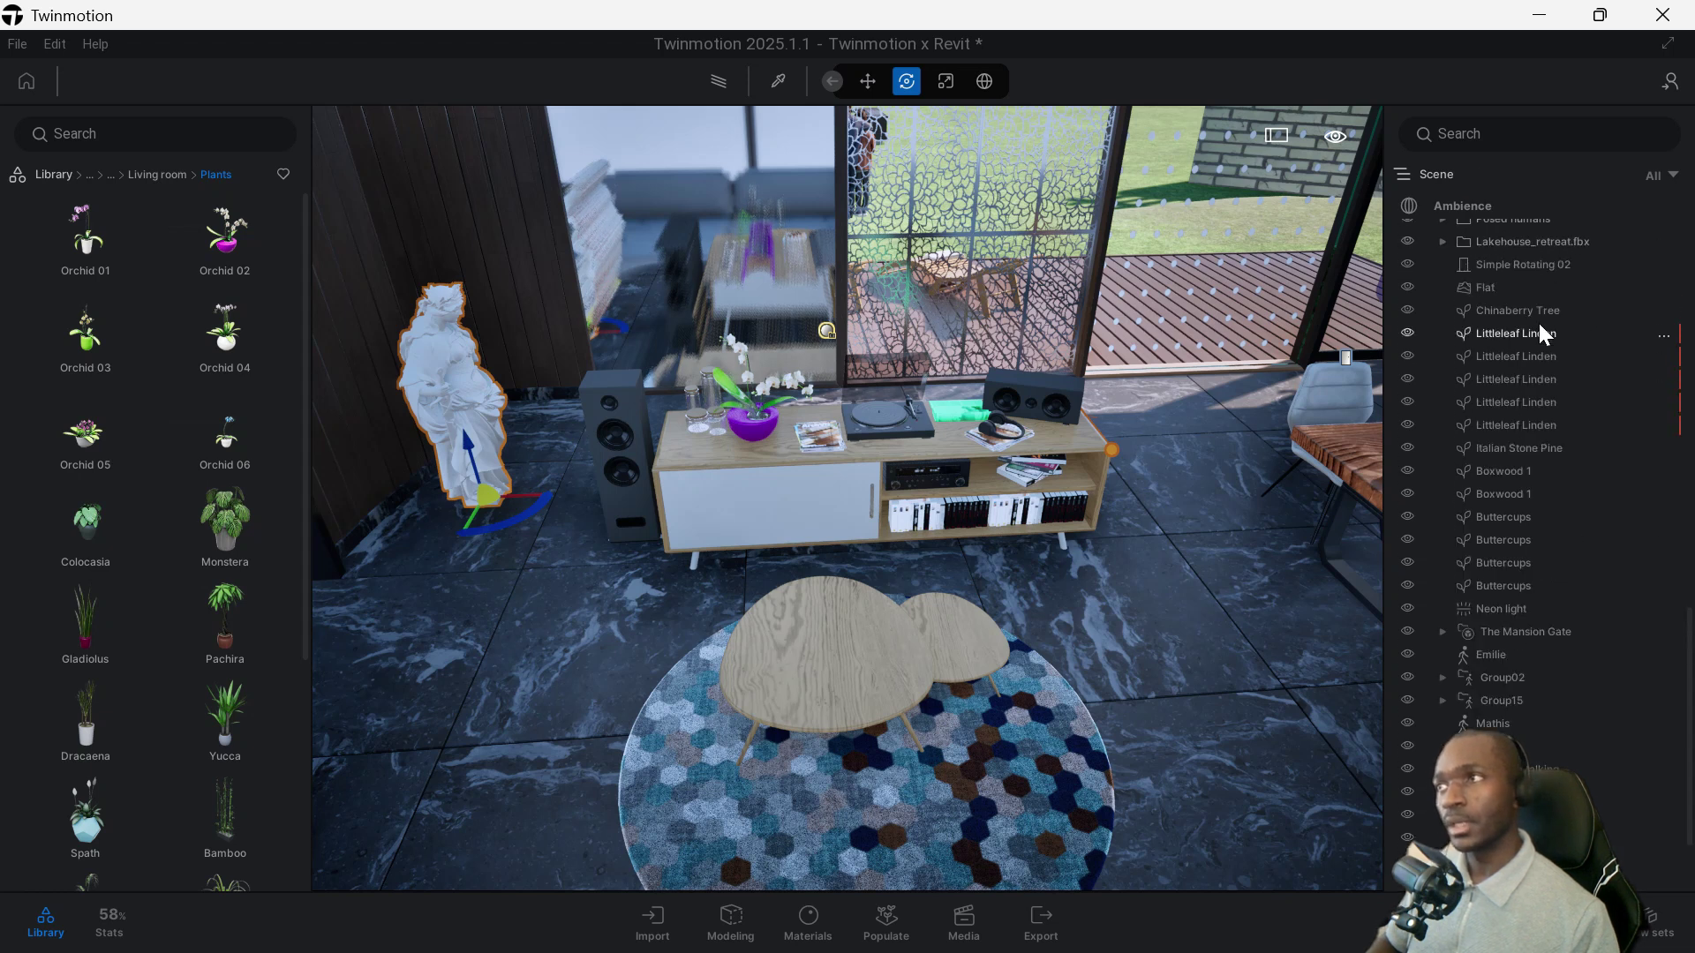
Review the options available for the Project container and look through the scene graph down to the Lights container
{"action": "scroll", "coordinate": [1545, 321], "scroll_direction": "up", "scroll_amount": 4}
{"action": "scroll", "coordinate": [1688, 680], "scroll_direction": "up", "scroll_amount": 10}
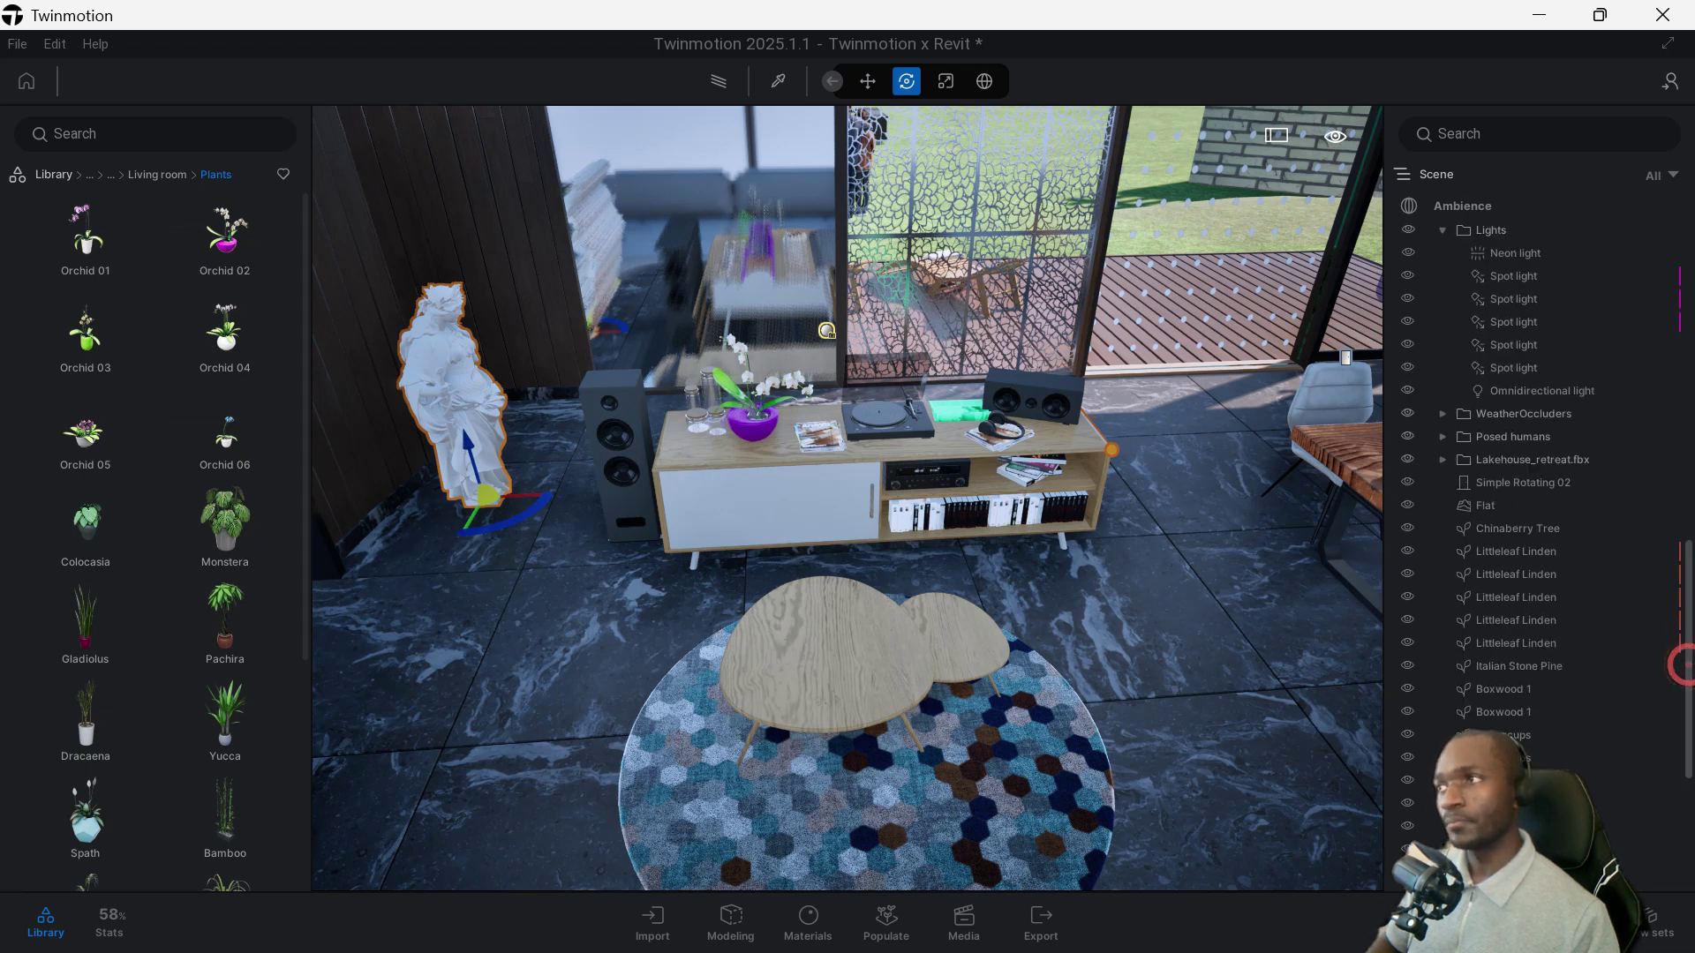
{"action": "right_click", "coordinate": [1494, 251]}
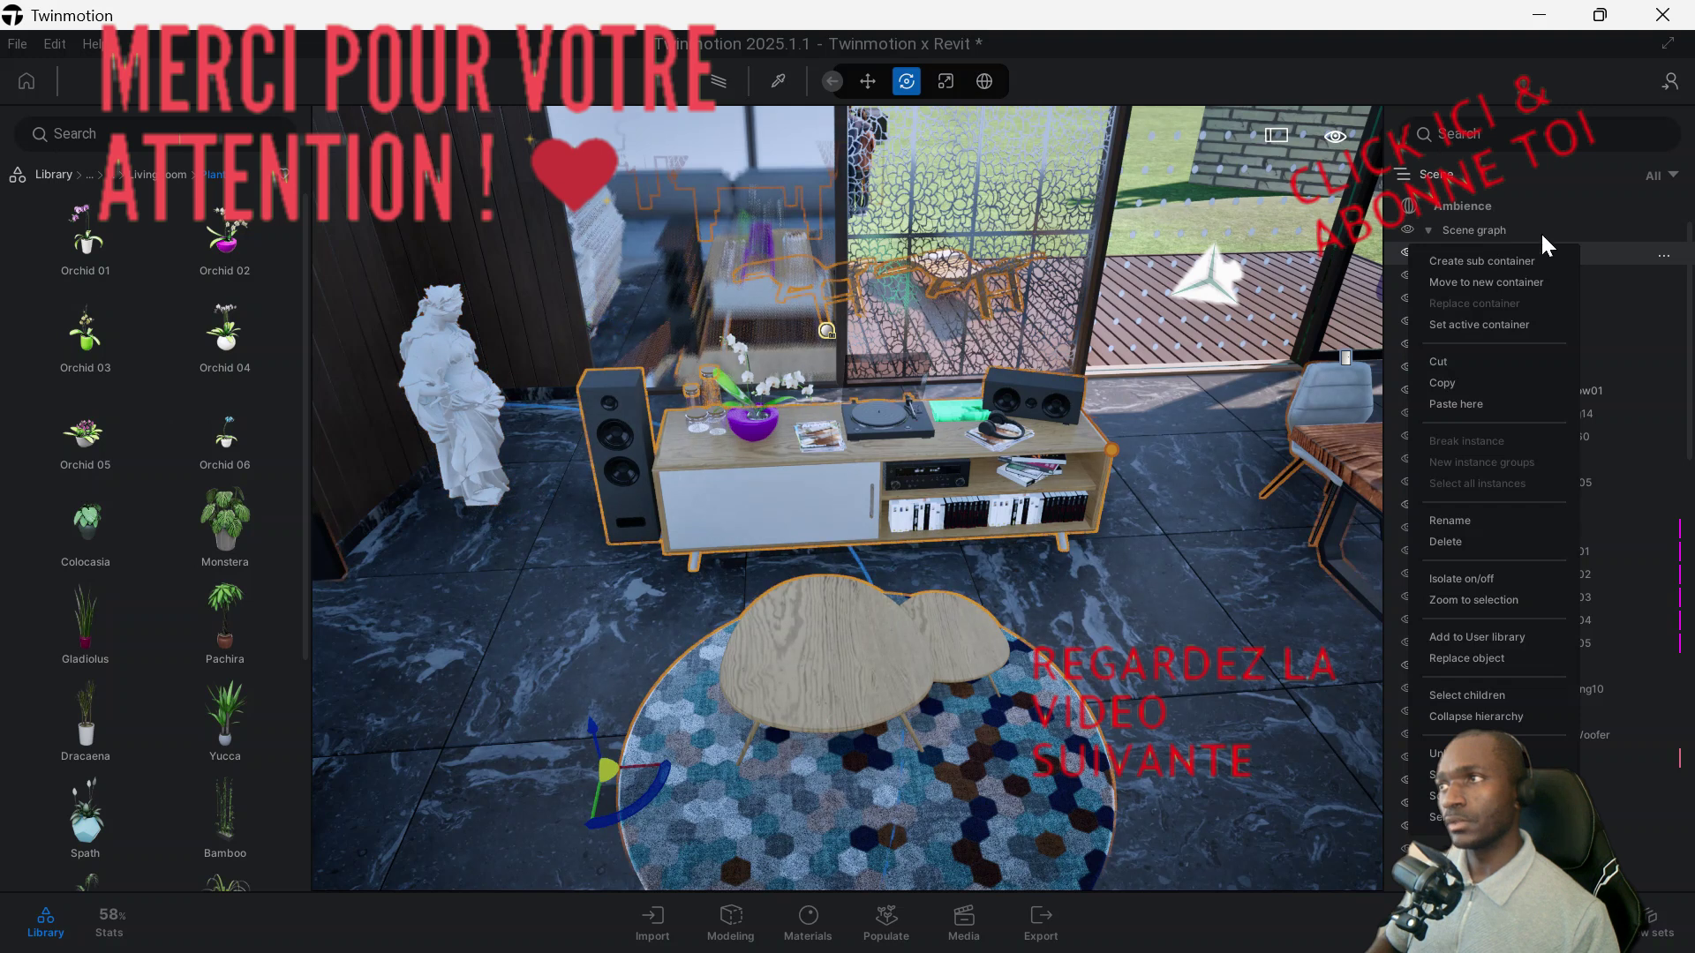
{"action": "left_click_drag", "start_coordinate": [1687, 430], "coordinate": [1628, 653]}
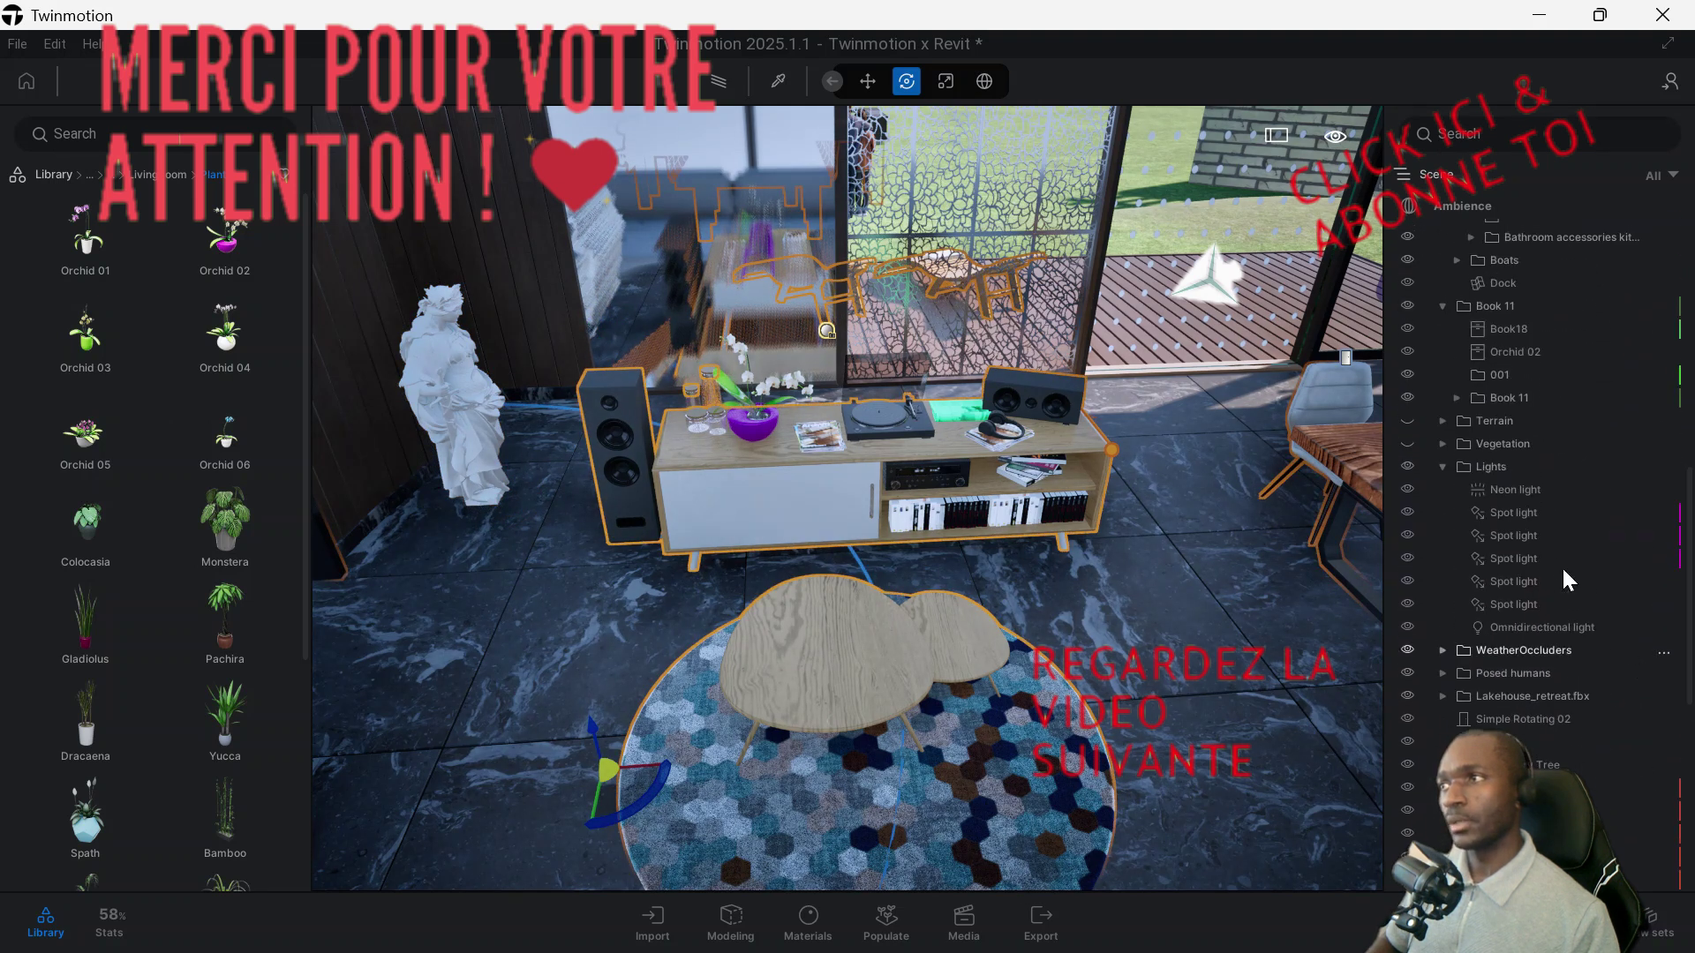